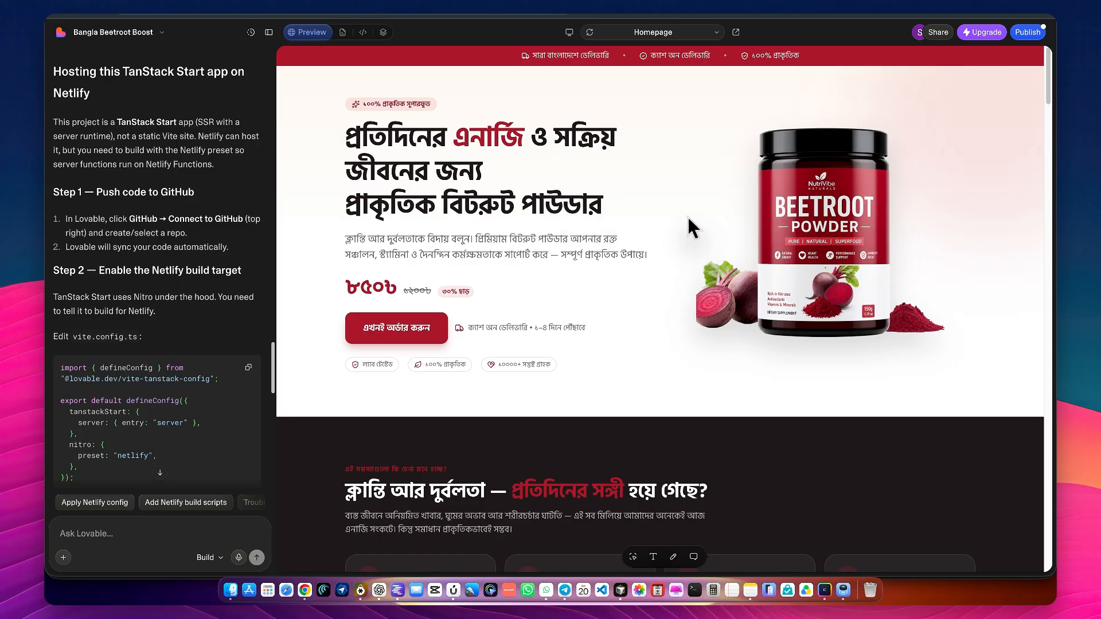
# Review the beetroot powder landing page preview from its hero section through the benefits, product photos and usage steps
pyautogui.scroll(-8, 688, 219)
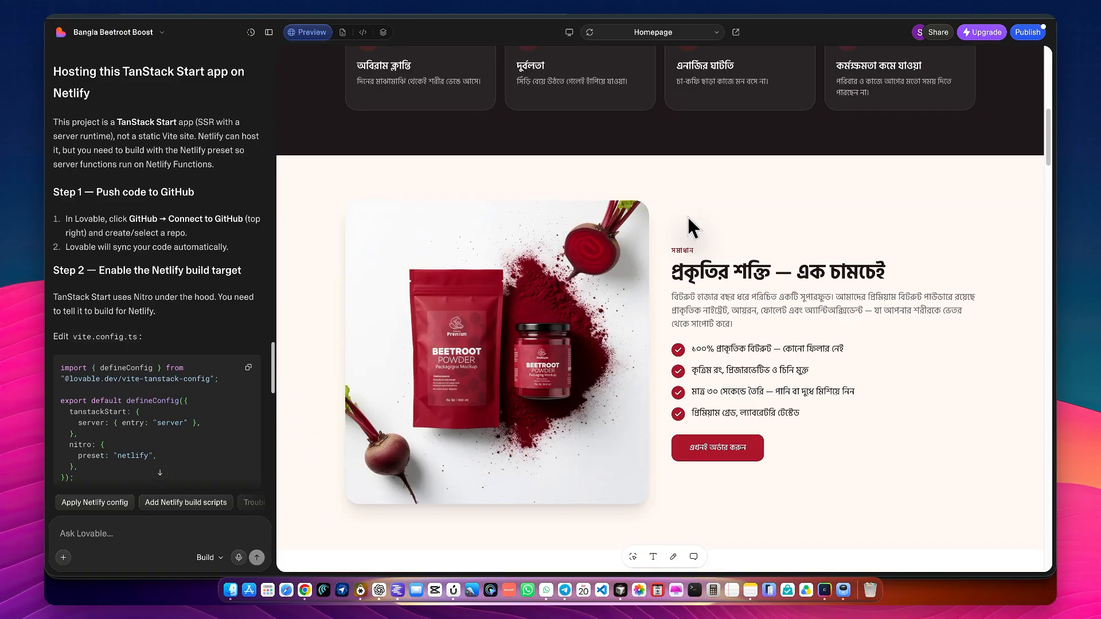
pyautogui.scroll(-4, 687, 215)
pyautogui.scroll(-12, 687, 217)
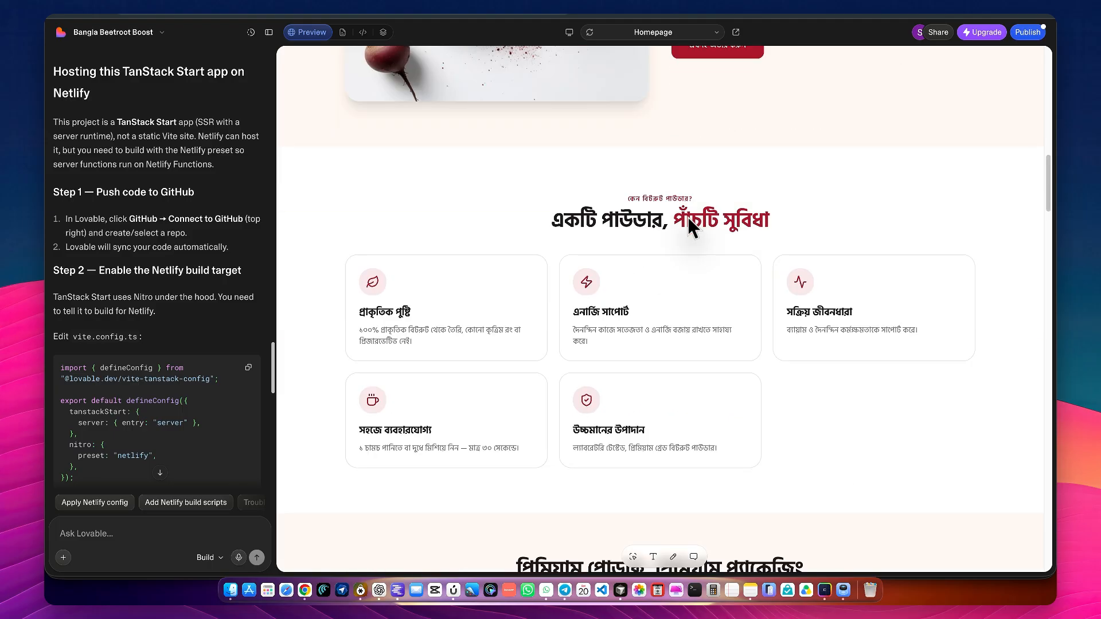
pyautogui.scroll(-2, 687, 218)
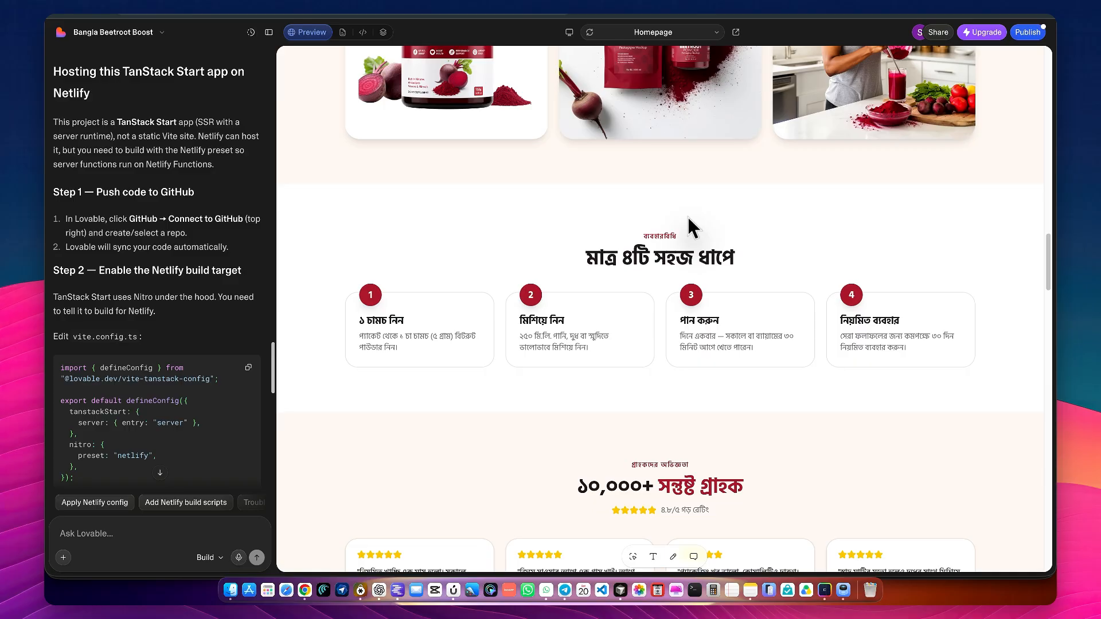
pyautogui.scroll(15, 687, 214)
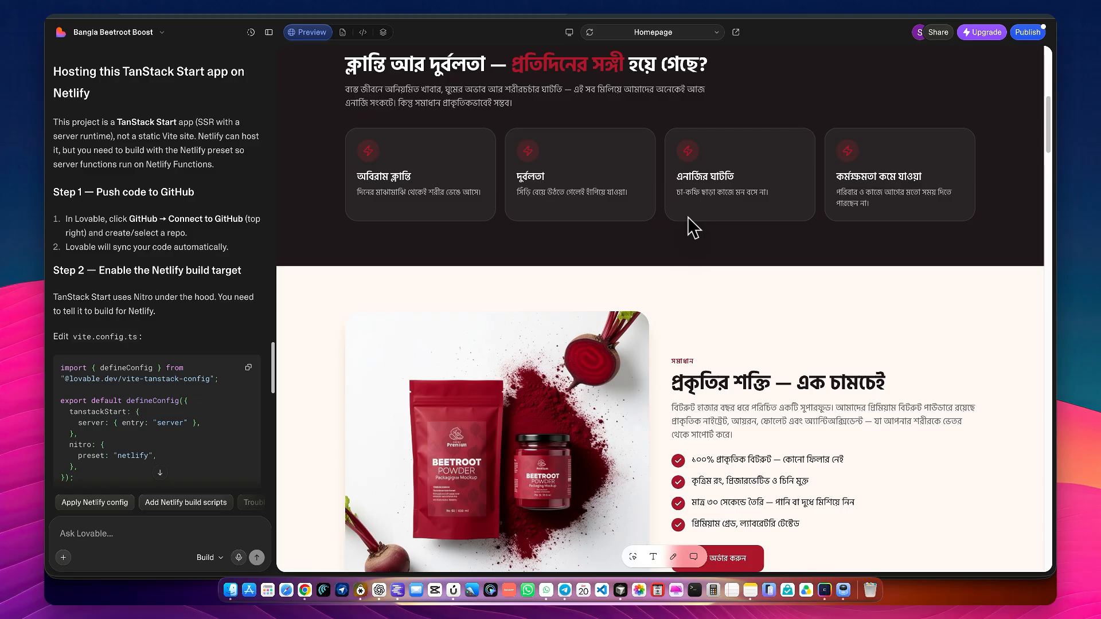
pyautogui.scroll(5, 689, 218)
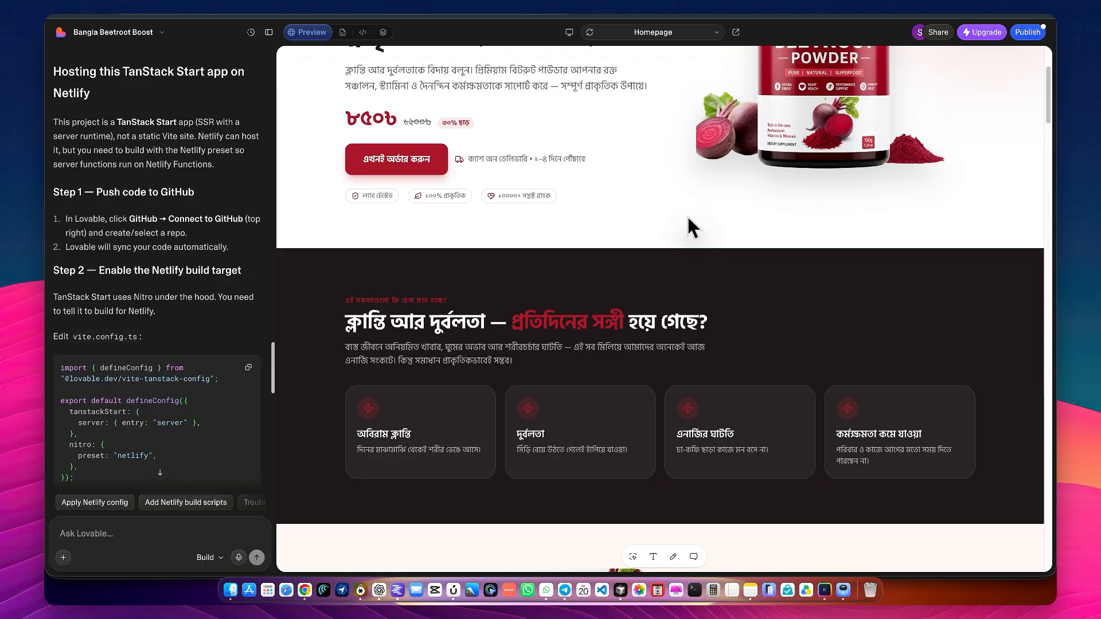
pyautogui.scroll(3, 686, 215)
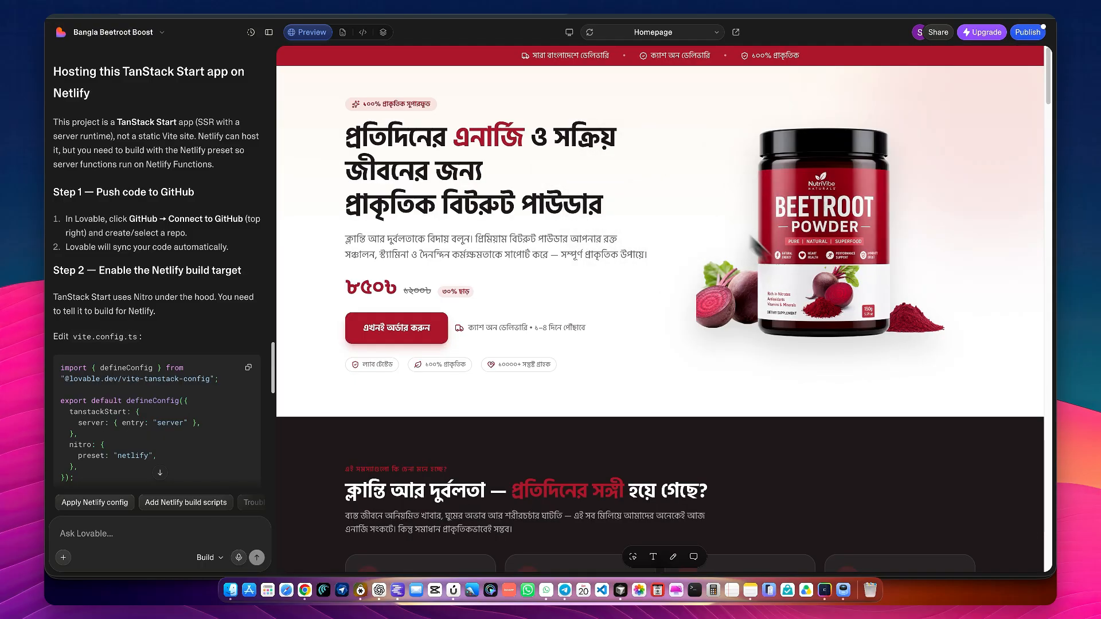
pyautogui.scroll(-10, 745, 372)
pyautogui.scroll(-2, 745, 366)
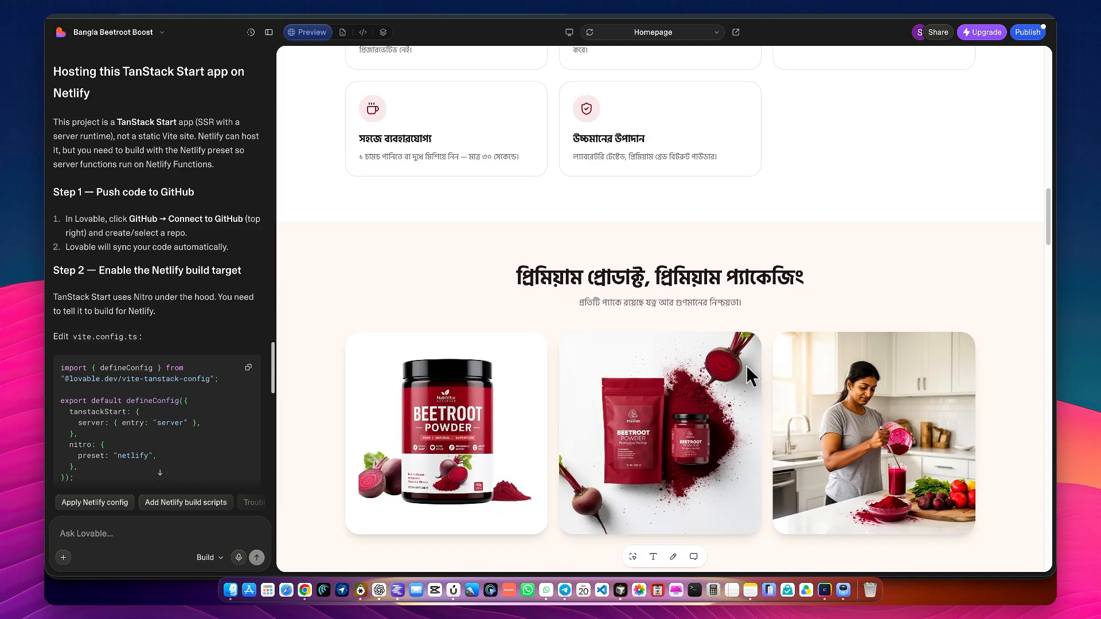
pyautogui.scroll(12, 746, 366)
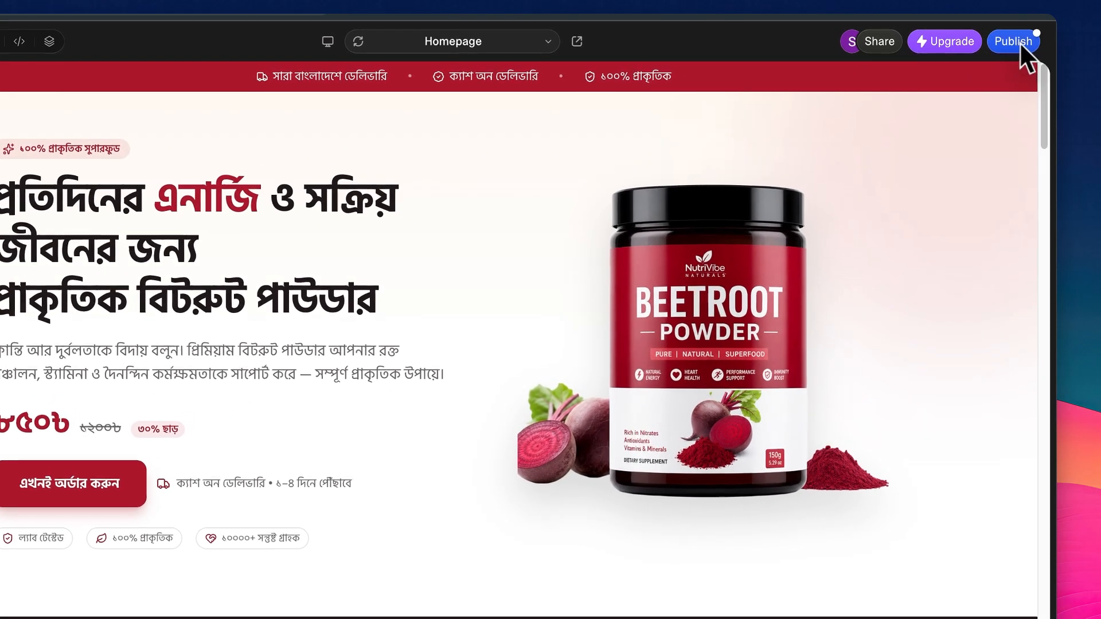
# Check the site's publishing details and the project's remaining credits
pyautogui.click(1022, 46)
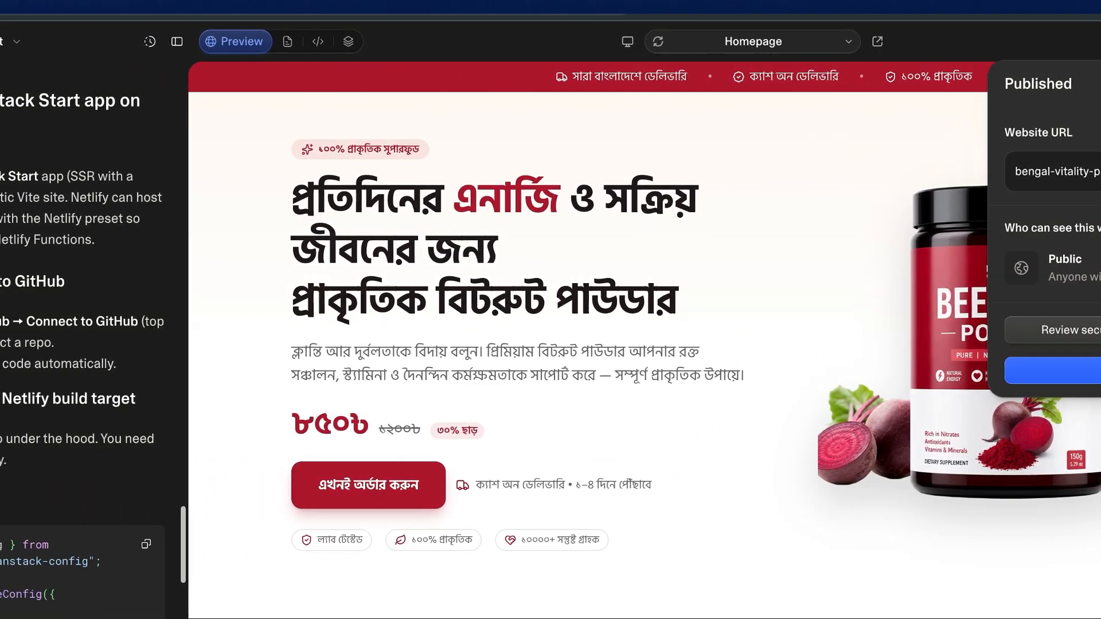
pyautogui.click(534, 283)
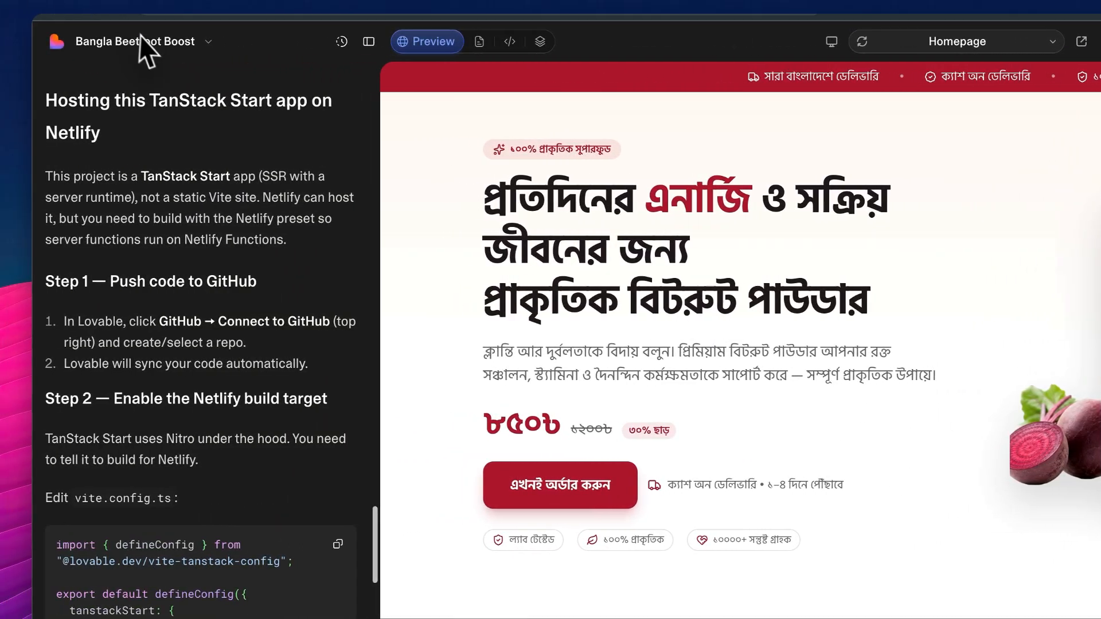
pyautogui.click(140, 40)
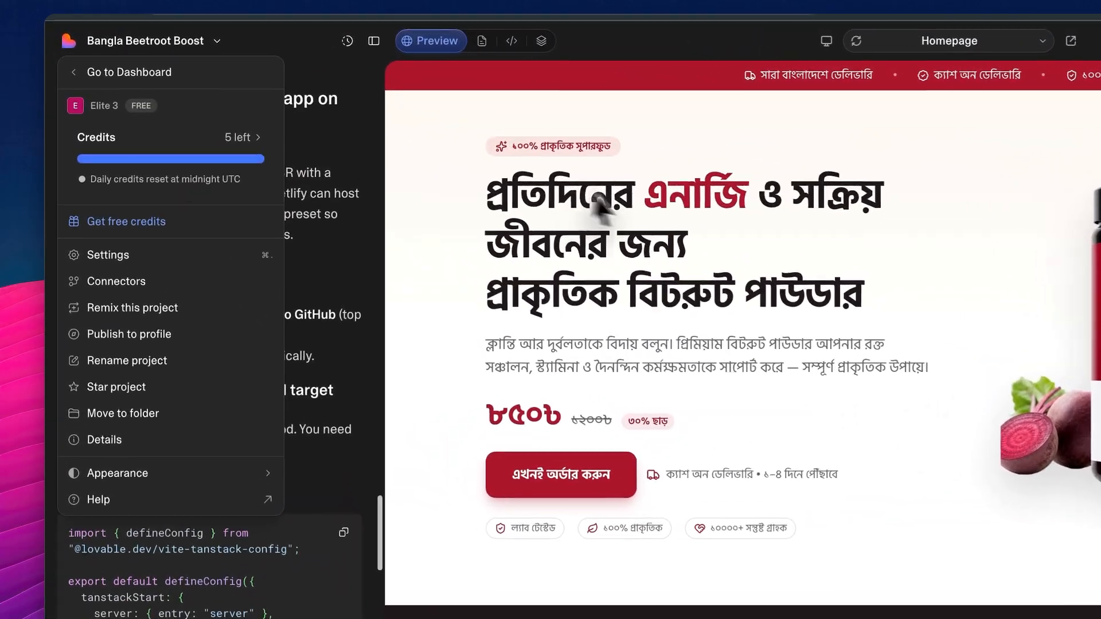
pyautogui.click(571, 172)
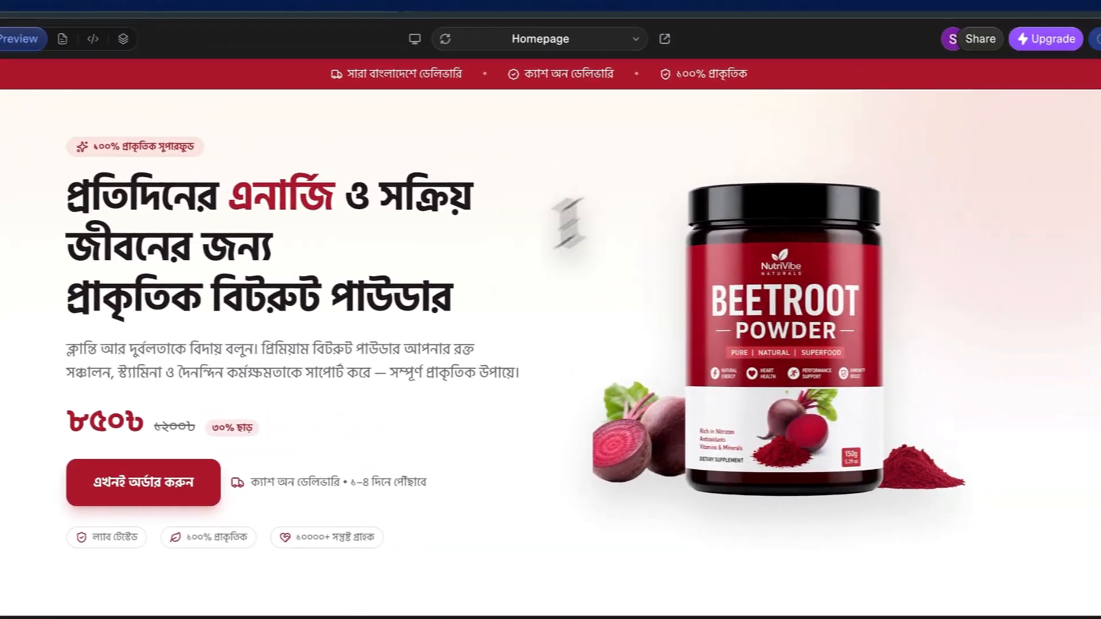
# View the Lovable Powerkits extension alongside the project's remaining credits, and close the extension
pyautogui.click(905, 2)
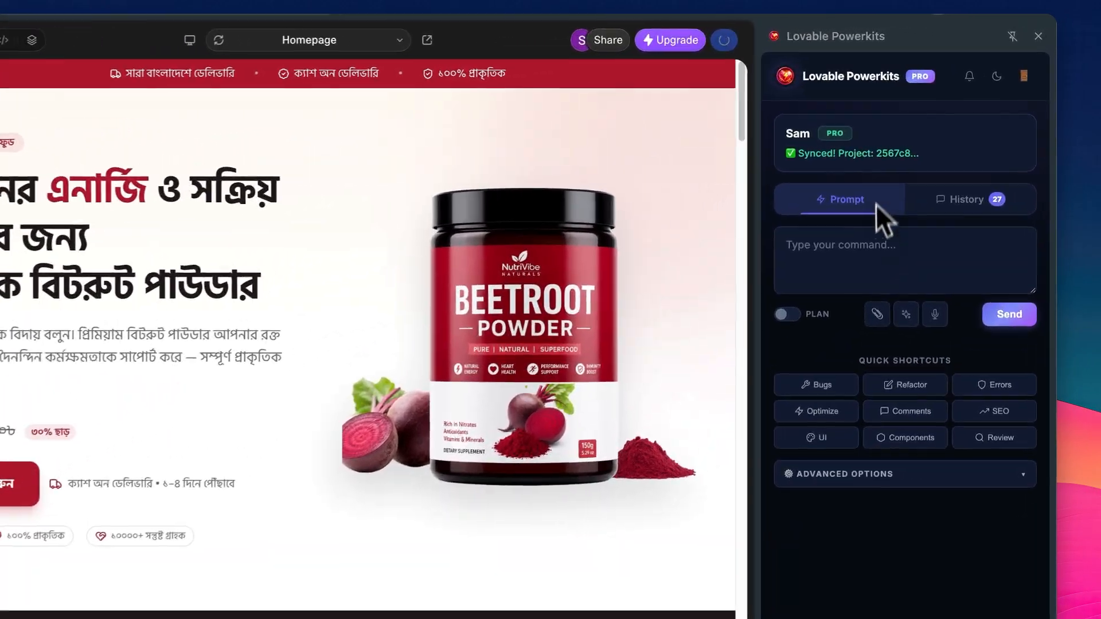
pyautogui.click(866, 244)
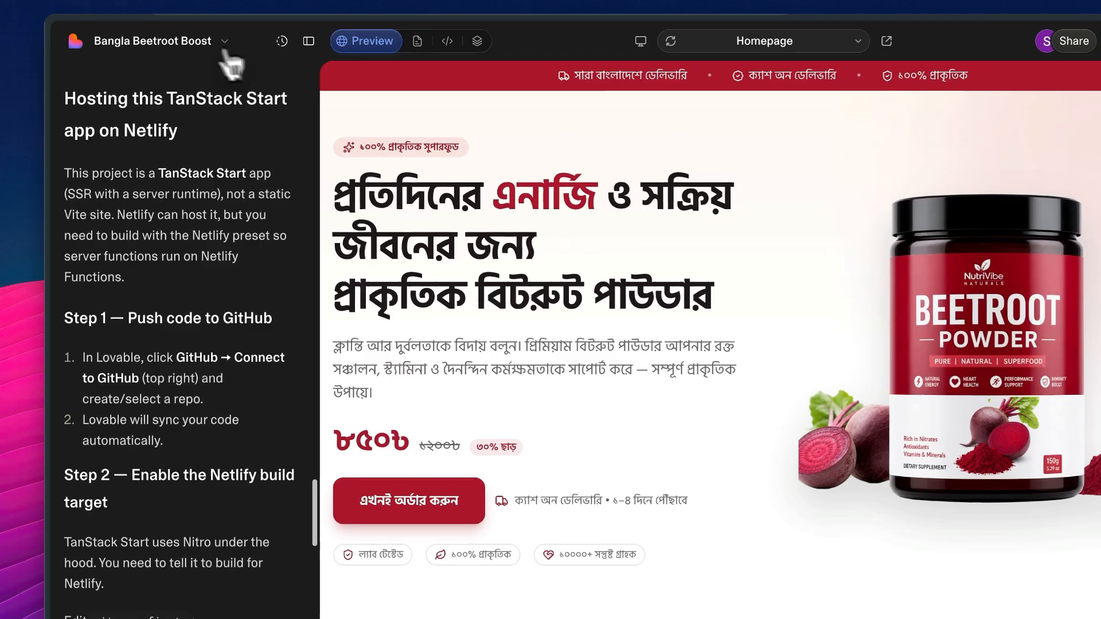
pyautogui.click(165, 33)
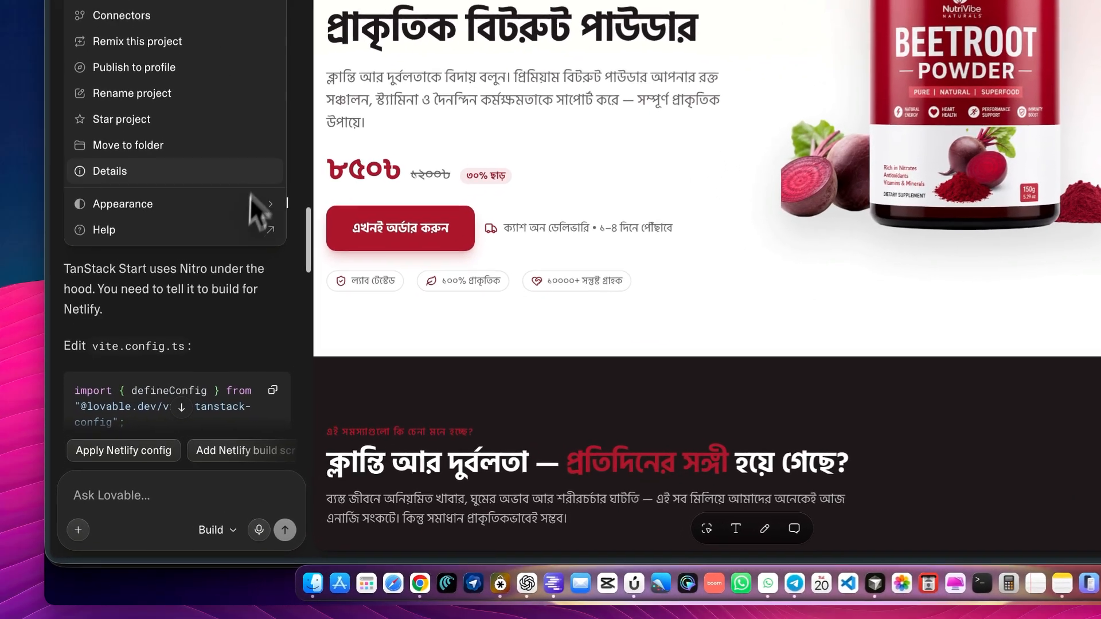
pyautogui.click(164, 394)
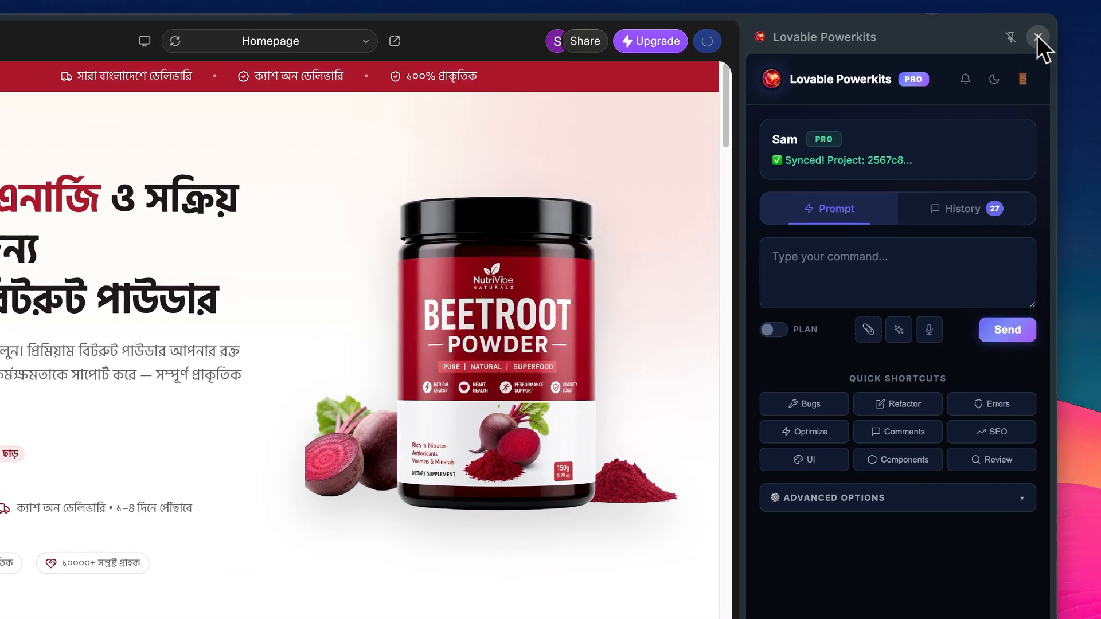
pyautogui.click(1037, 35)
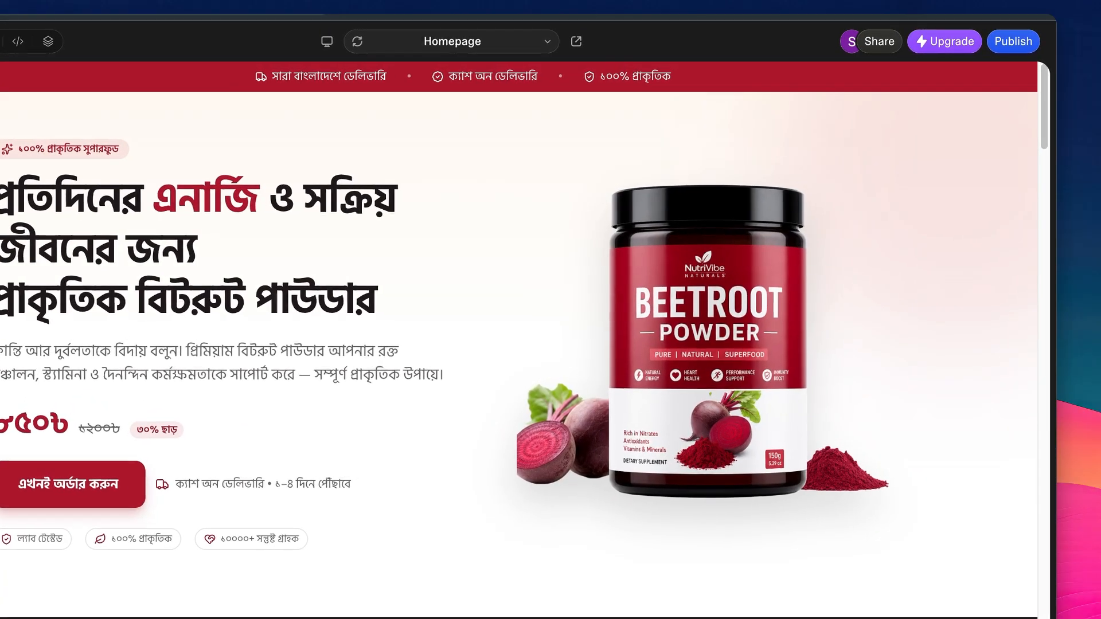
# Switch to a new browser tab and open the GitHub dashboard
pyautogui.click(1036, 3)
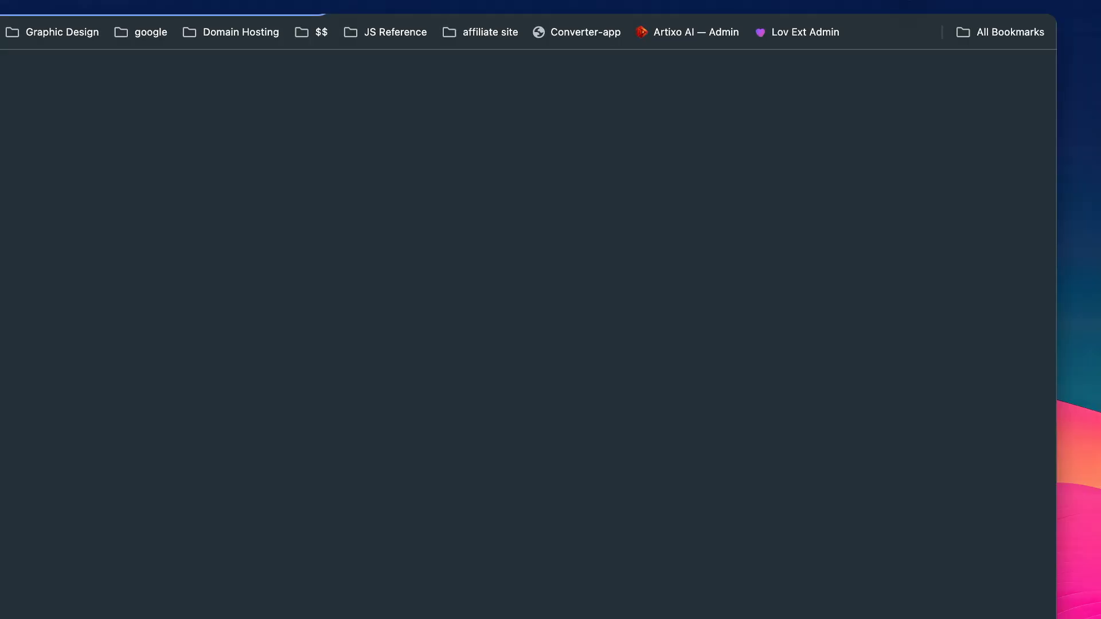
pyautogui.write('github.com')
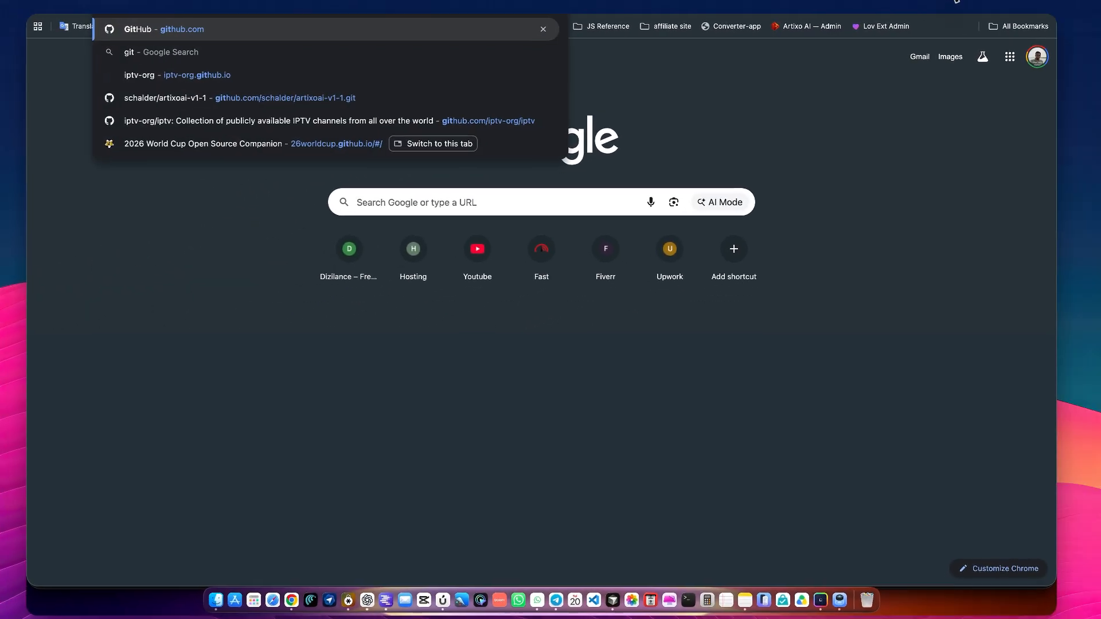
pyautogui.press('Return')
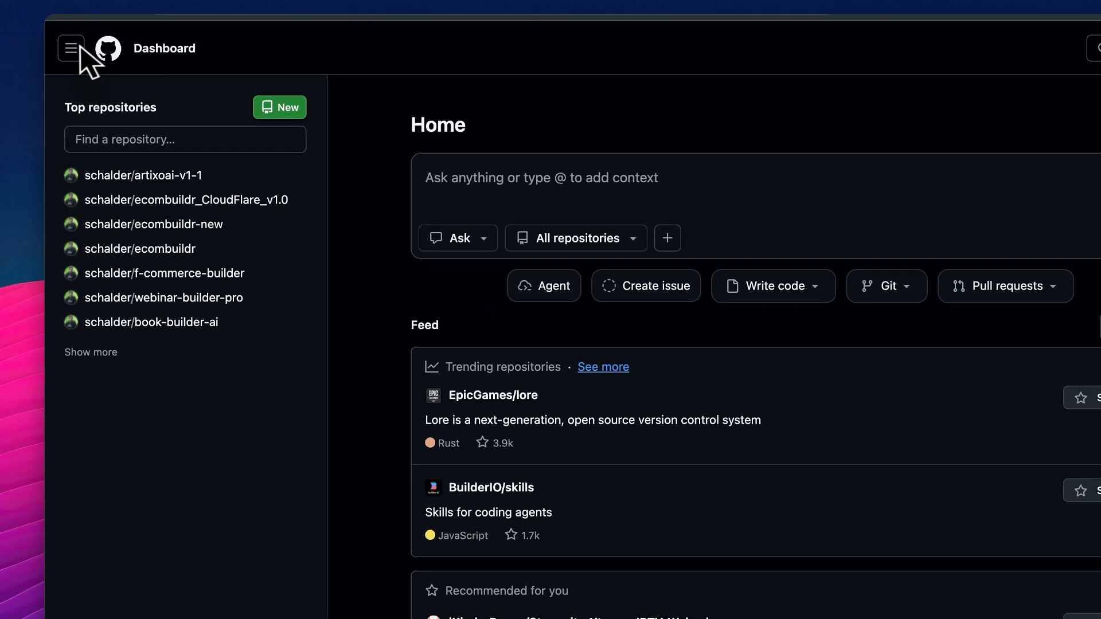
pyautogui.click(107, 51)
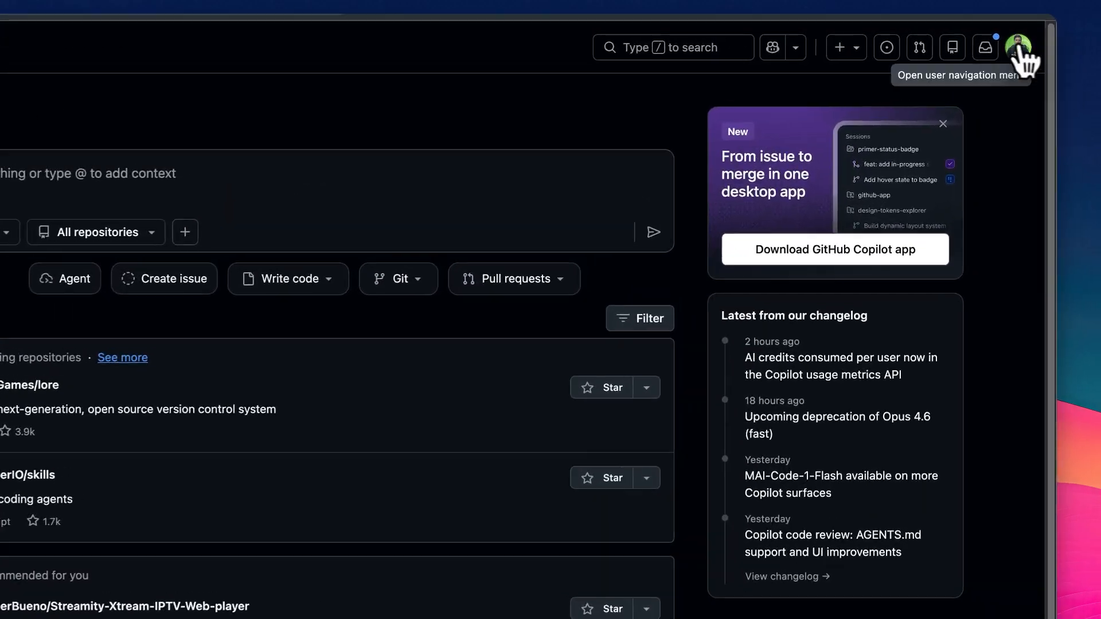
pyautogui.click(1051, 37)
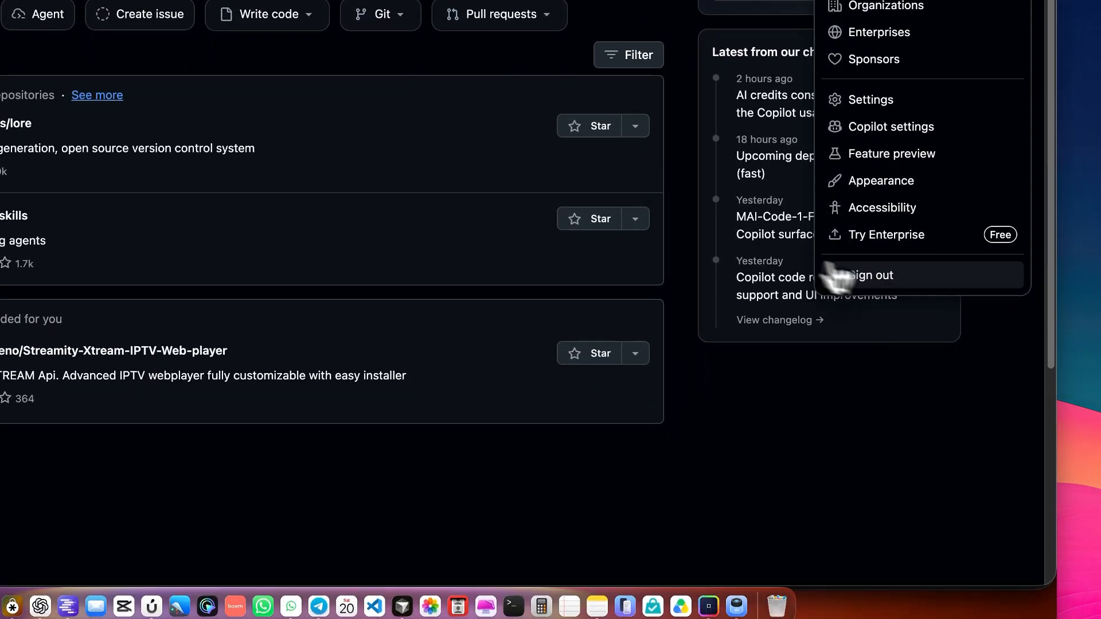
pyautogui.click(871, 366)
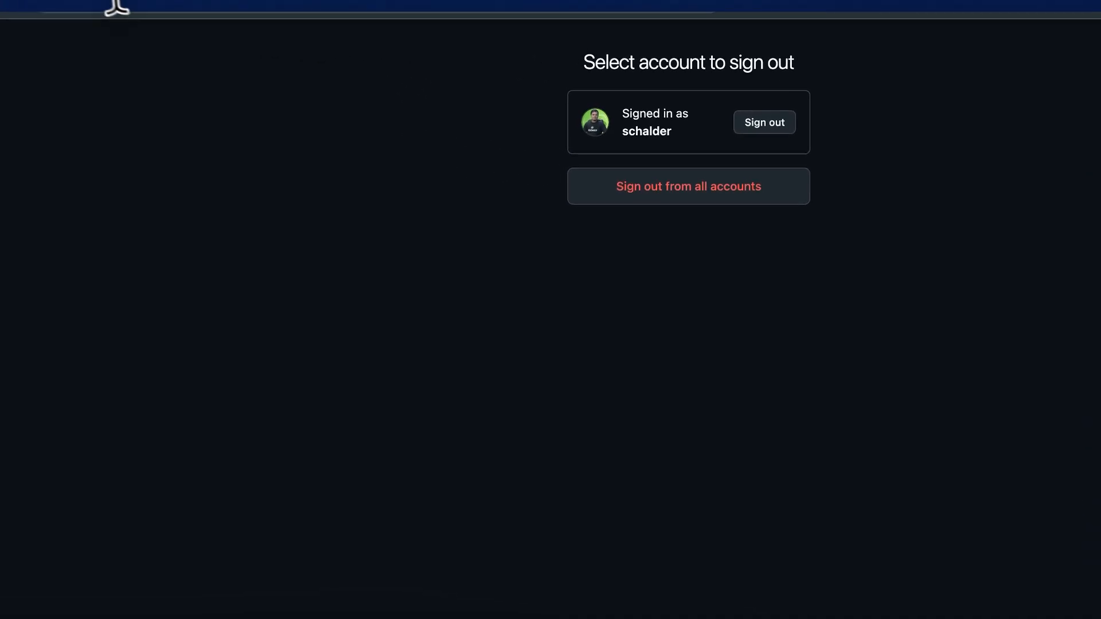
pyautogui.click(144, 8)
pyautogui.press('BackSpace')
pyautogui.press('Return')
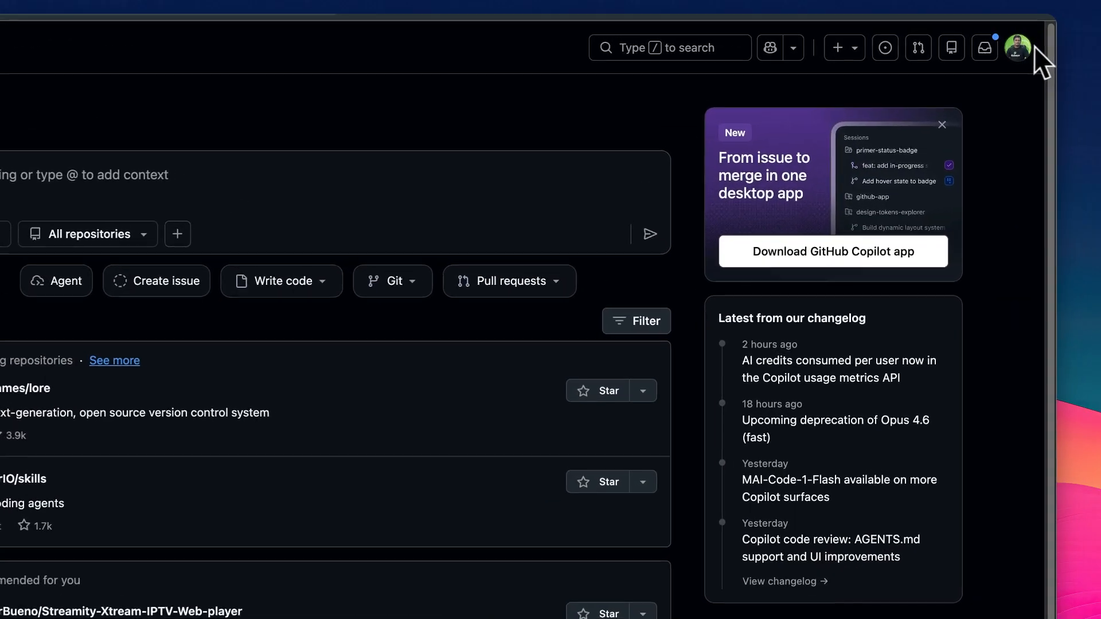
# Sign out from all accounts on GitHub
pyautogui.click(1058, 38)
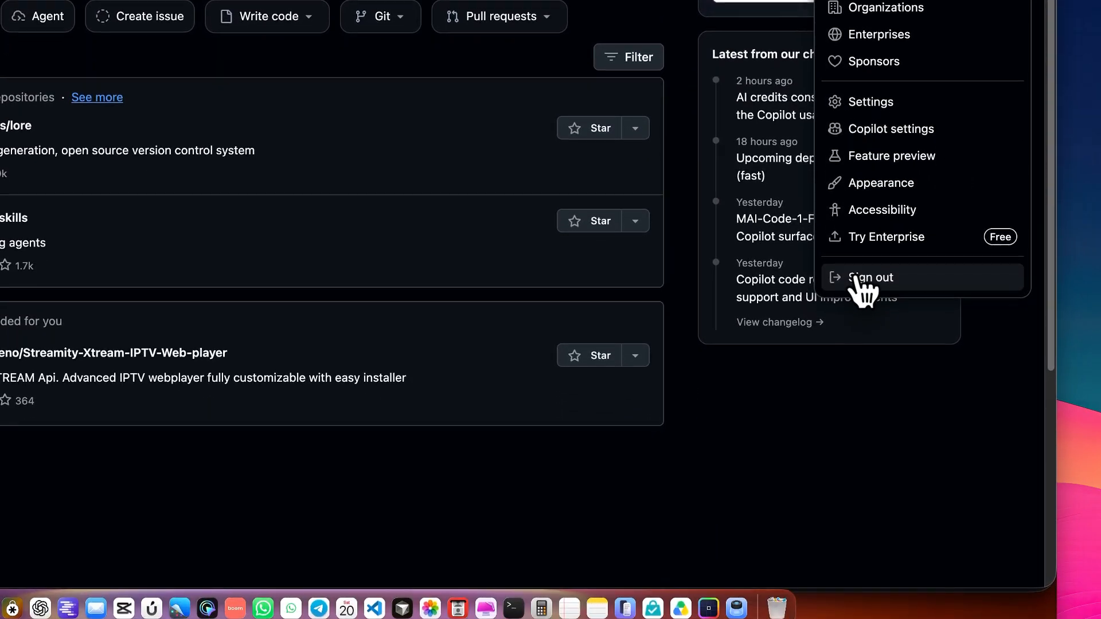
pyautogui.click(860, 546)
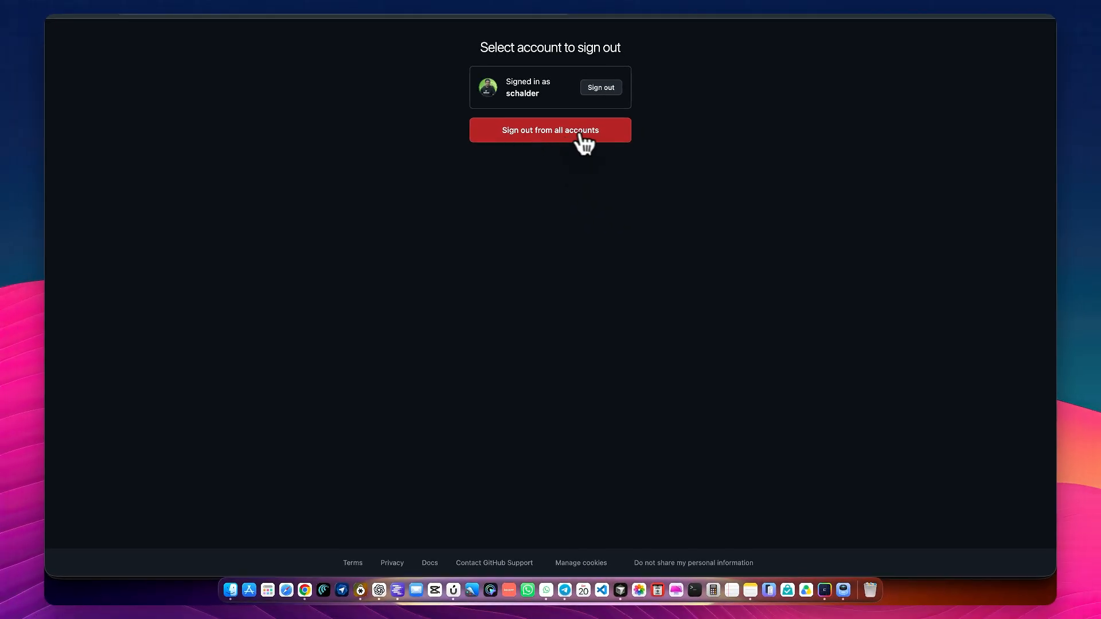
pyautogui.click(538, 130)
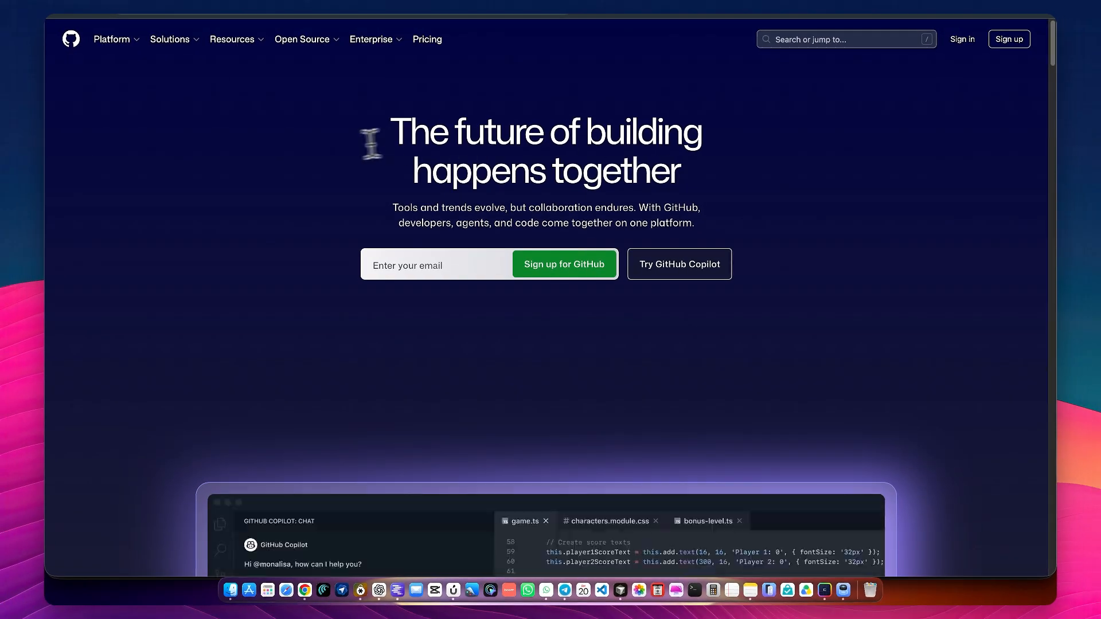
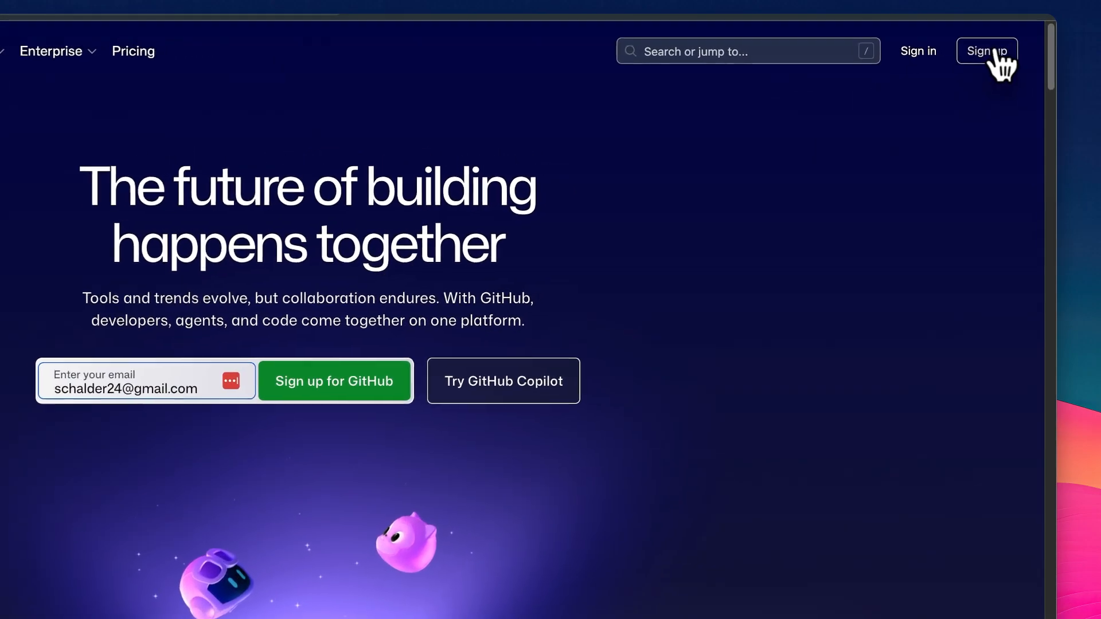
# Enter the email address on the GitHub home page and open the account sign-up form
pyautogui.click(997, 55)
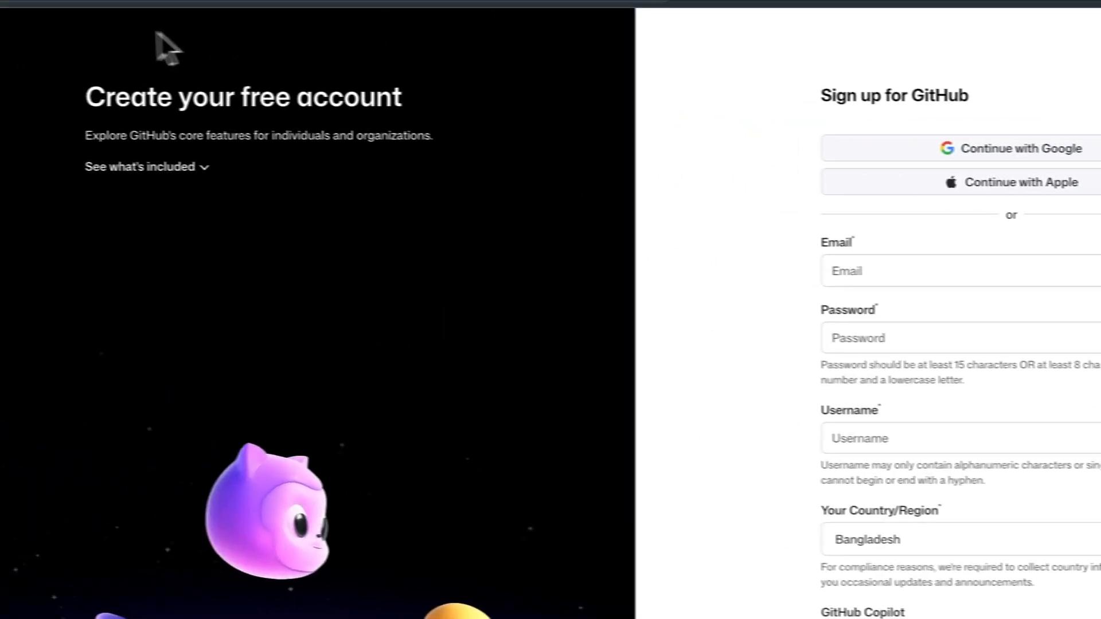
pyautogui.moveTo(91, 2); pyautogui.dragTo(109, 59)
pyautogui.press('BackSpace')
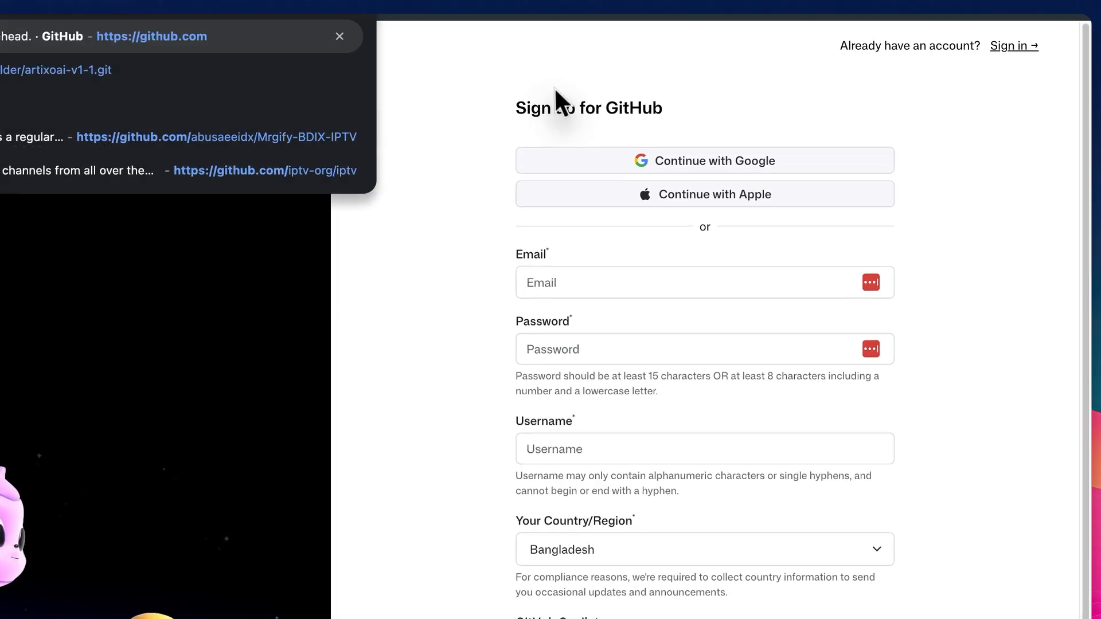
pyautogui.click(688, 69)
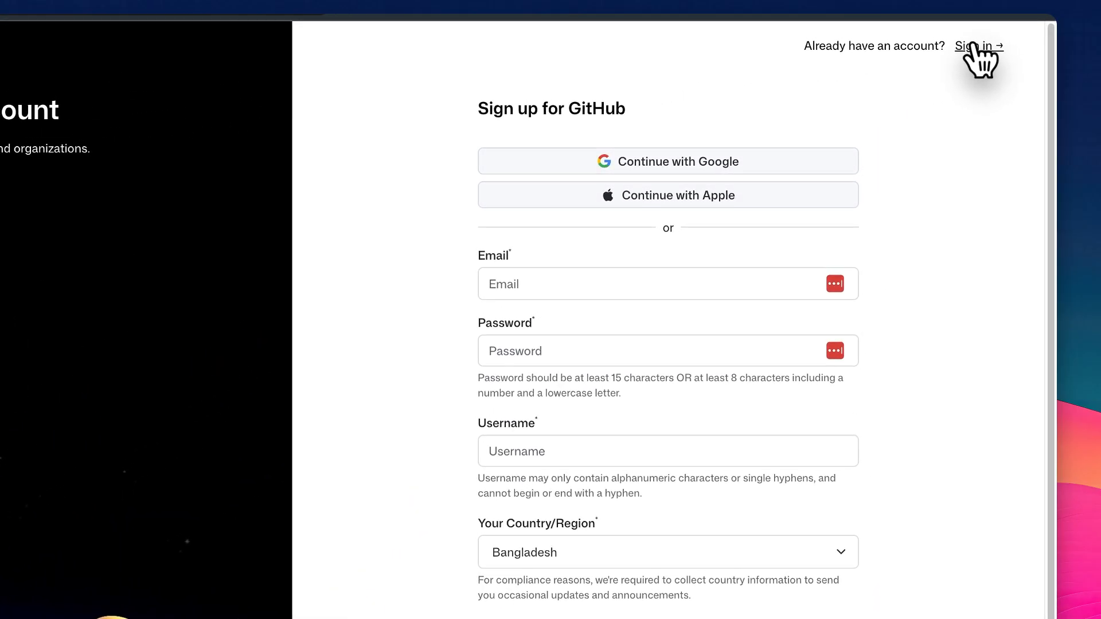
# Go from the sign-up form to the GitHub sign-in page and sign in with the existing account
pyautogui.click(970, 47)
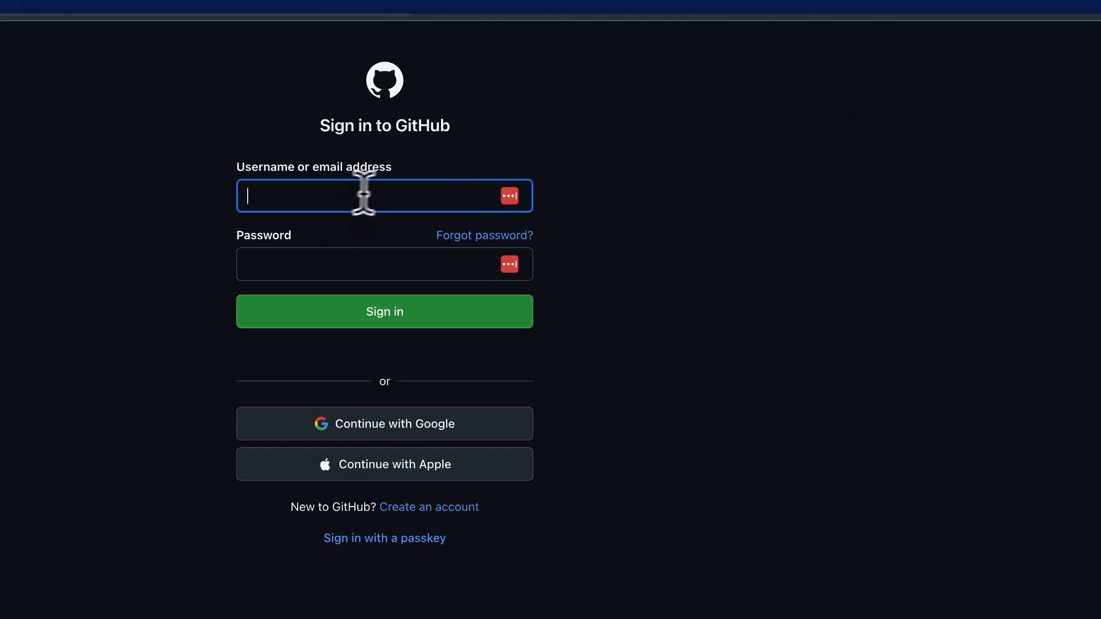
pyautogui.click(423, 313)
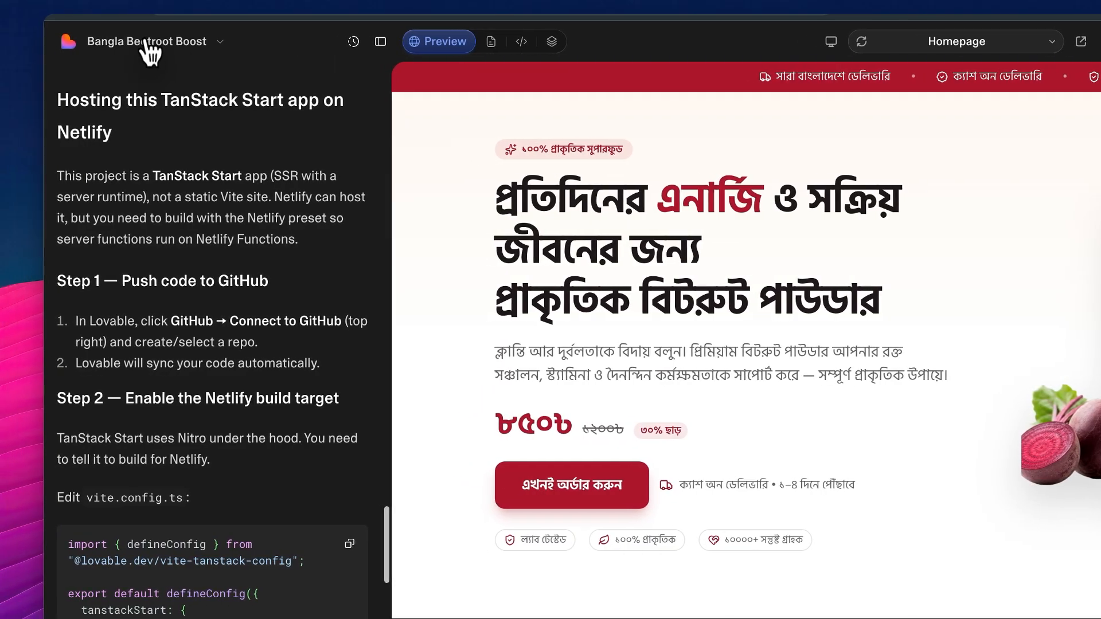
# Open the Git settings of the Bangla Beetroot Boost project
pyautogui.click(147, 43)
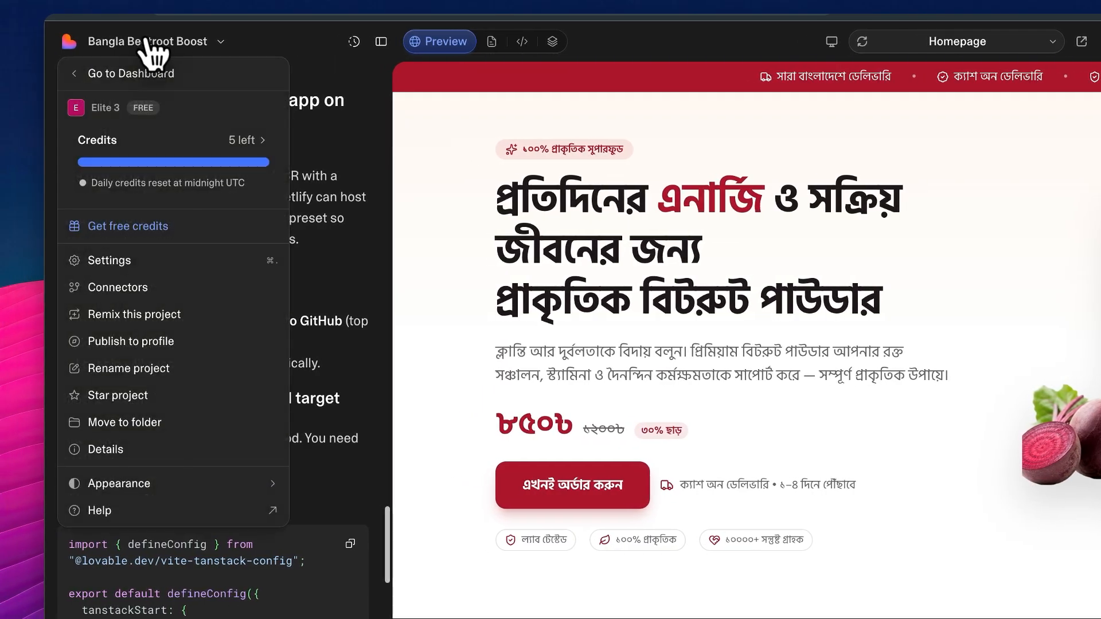
pyautogui.click(136, 260)
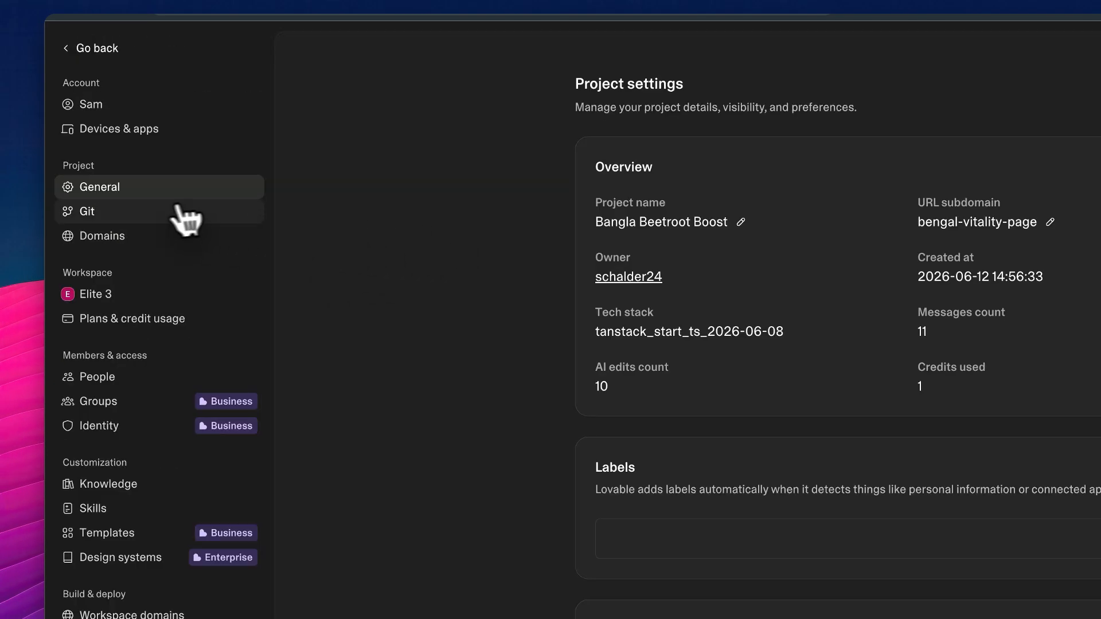
pyautogui.click(87, 212)
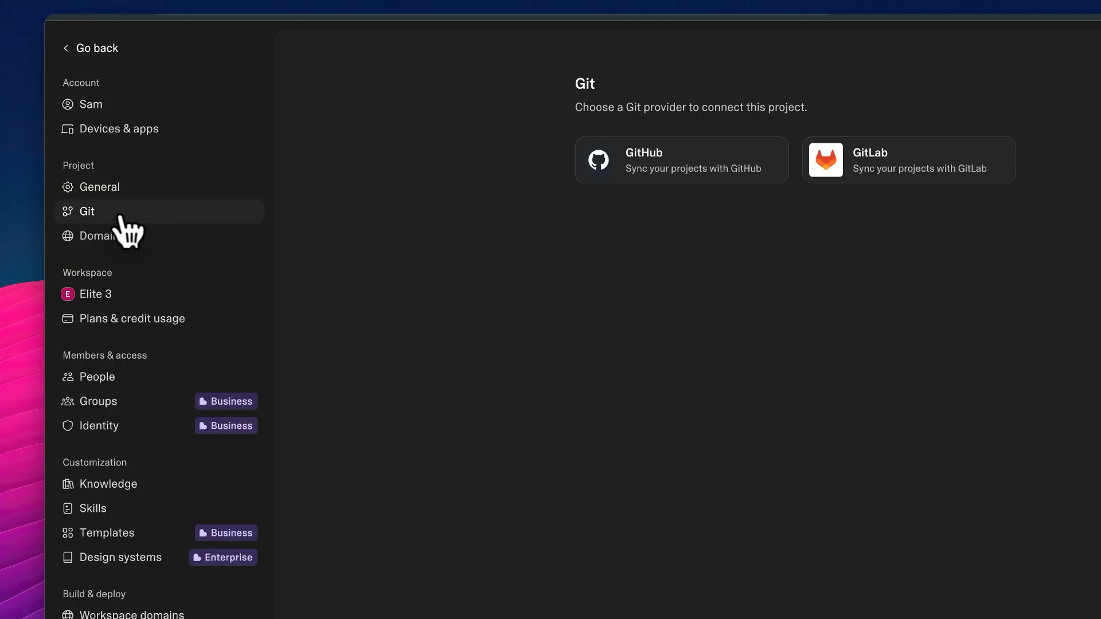
# Add a new GitHub connection for the project and connect it to the existing personal account installation
pyautogui.scroll(5, 703, 72)
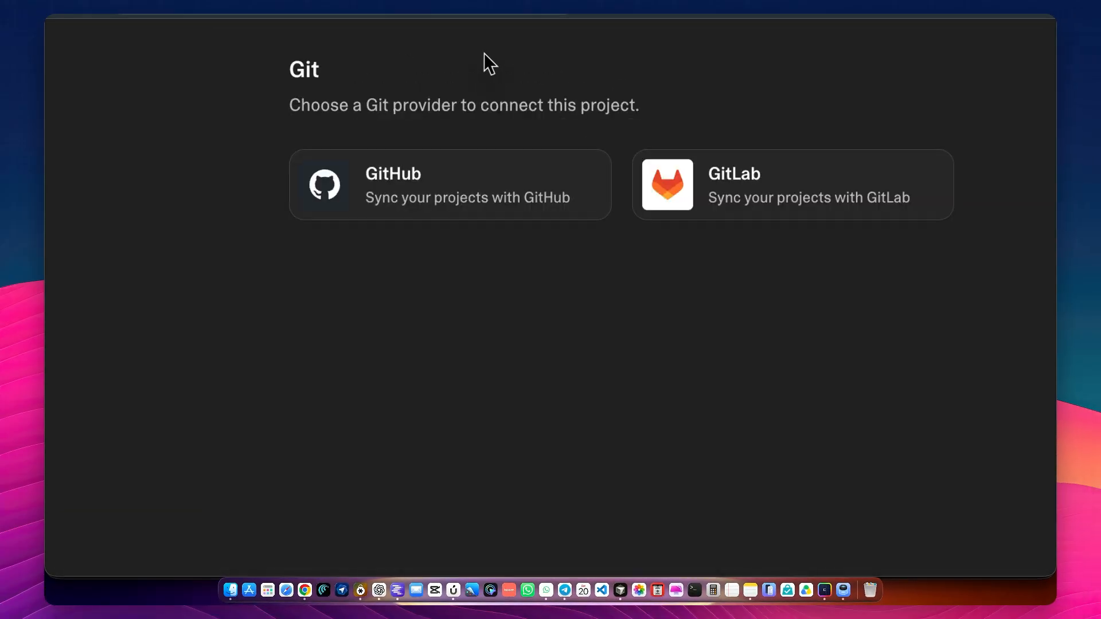
pyautogui.scroll(3, 484, 52)
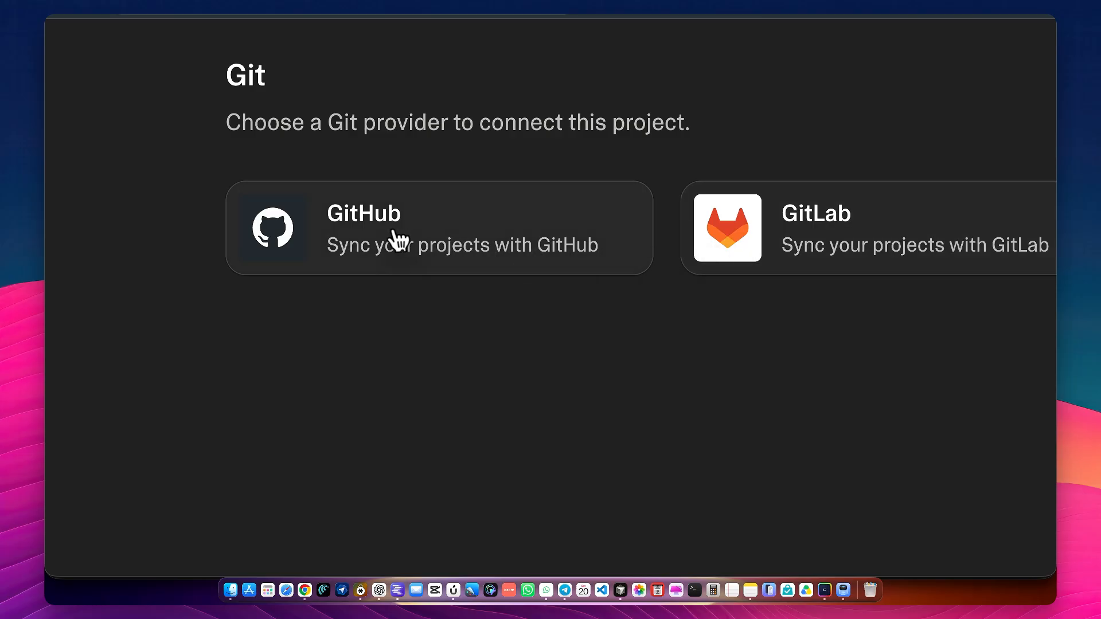
pyautogui.click(397, 241)
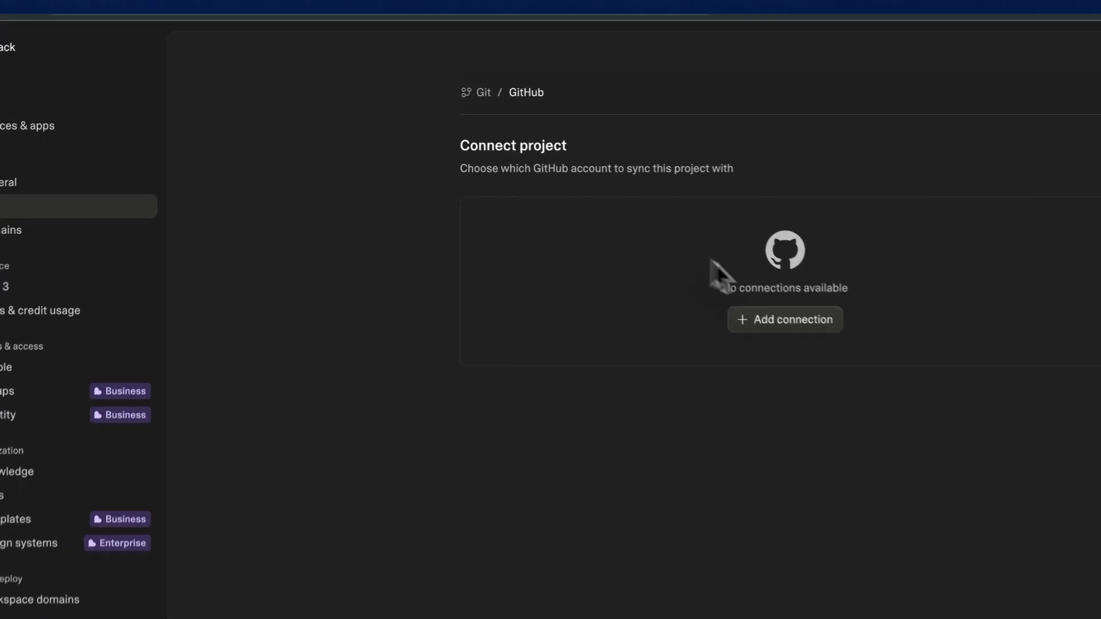
pyautogui.scroll(3, 656, 198)
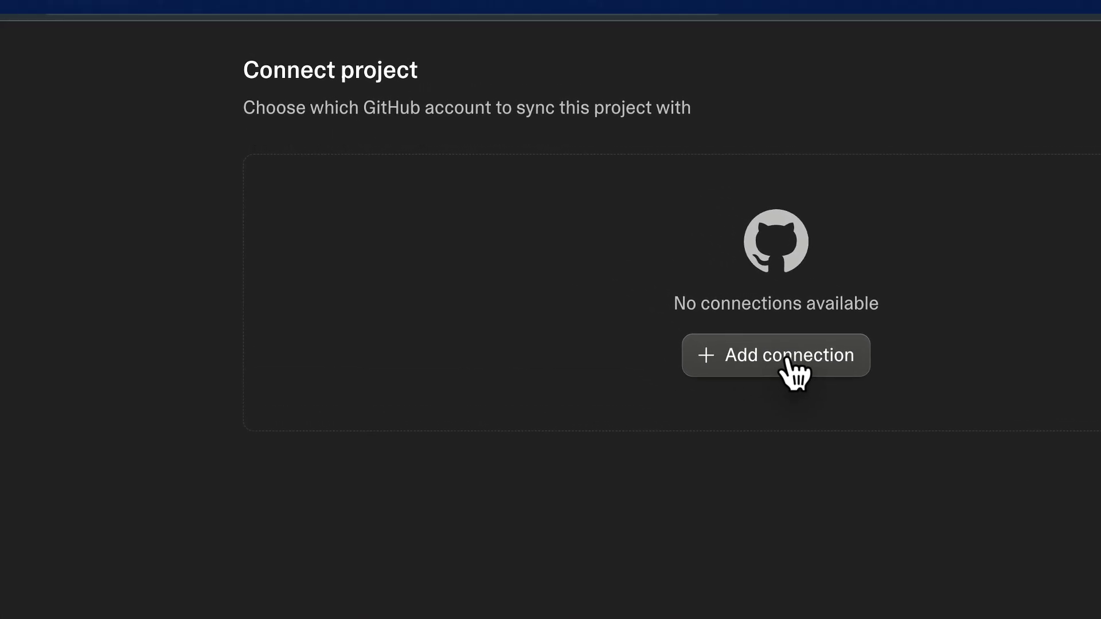
pyautogui.click(787, 360)
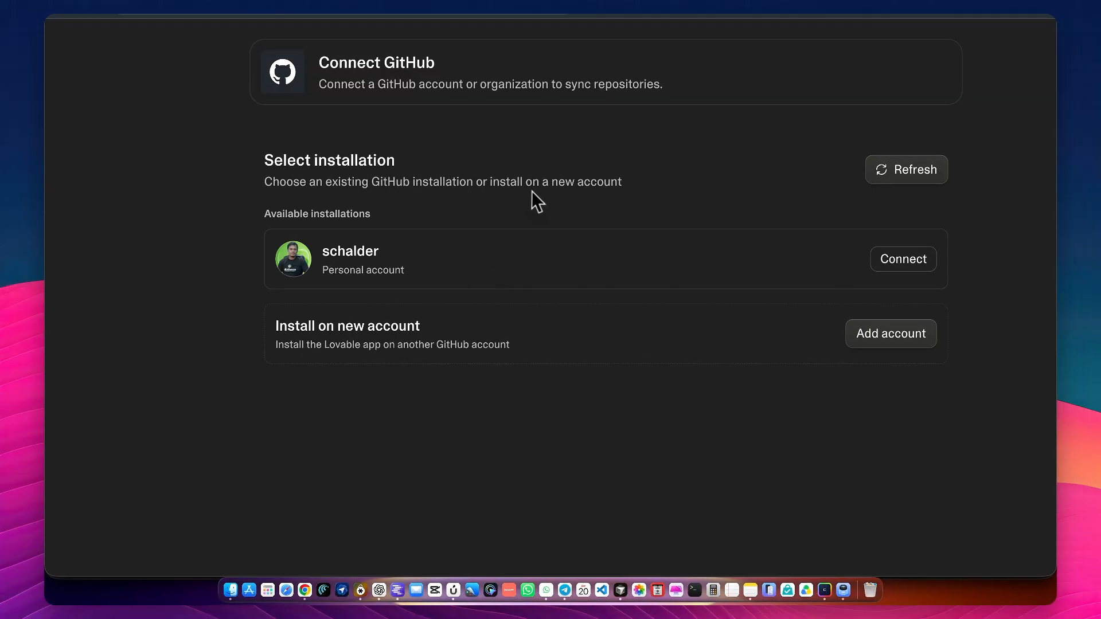
pyautogui.scroll(-3, 495, 193)
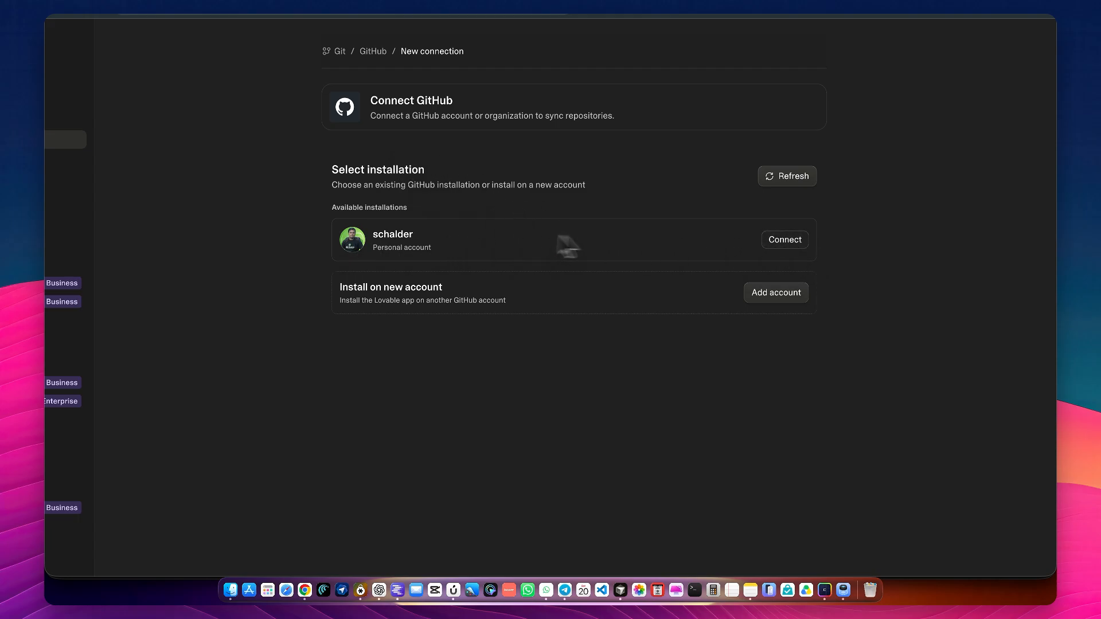
pyautogui.click(778, 241)
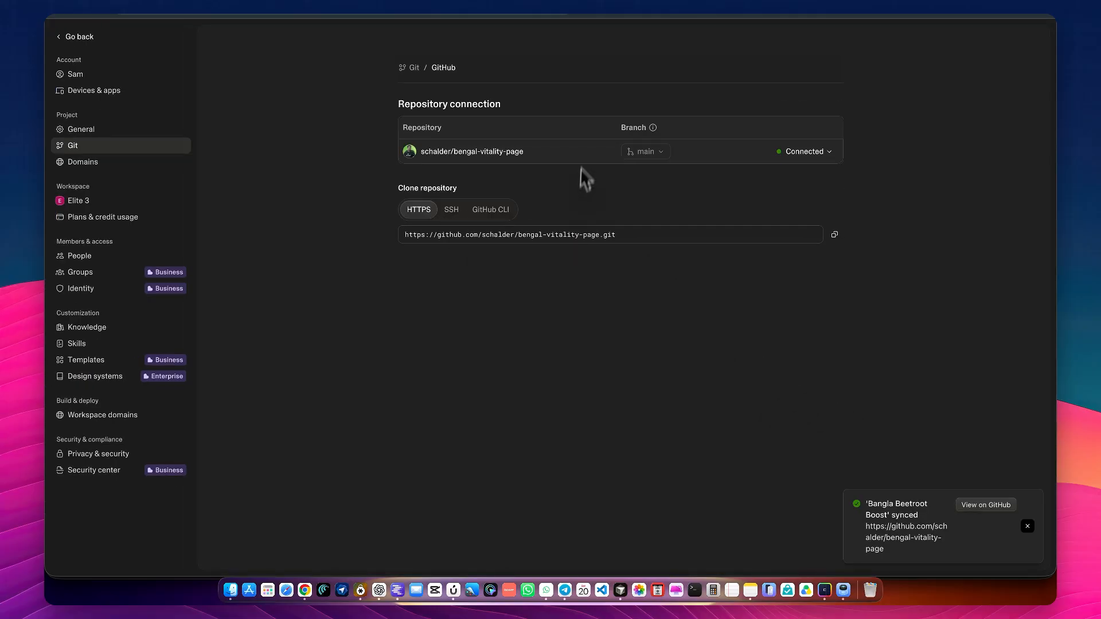
# Copy the HTTPS clone URL of the connected bengal-vitality-page repository
pyautogui.scroll(5, 610, 85)
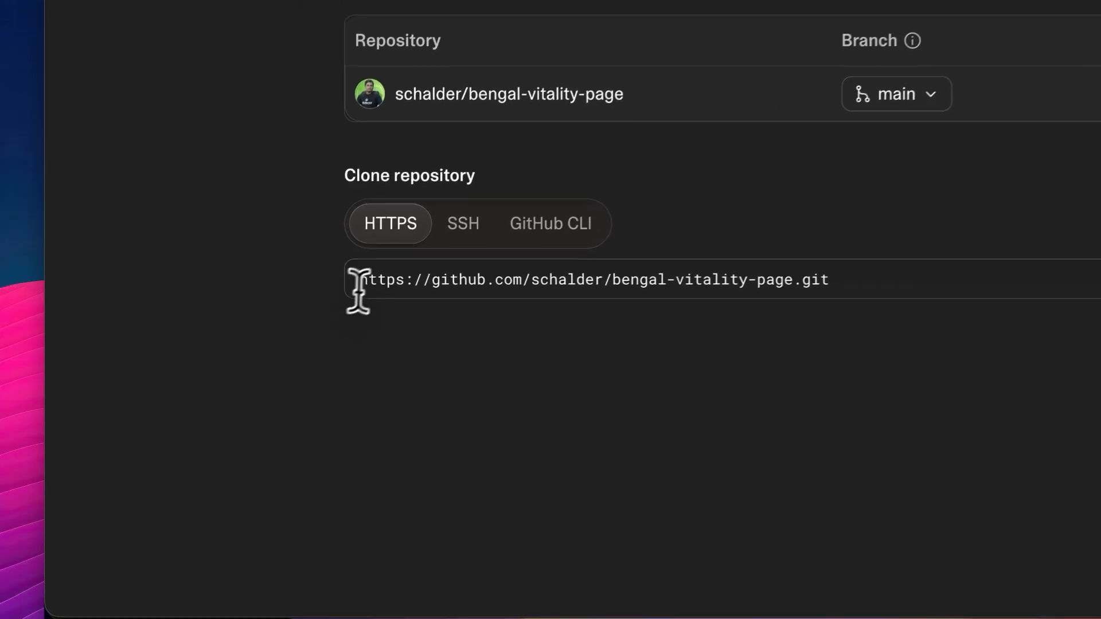
pyautogui.moveTo(267, 329); pyautogui.dragTo(520, 331)
pyautogui.moveTo(758, 264); pyautogui.dragTo(944, 258)
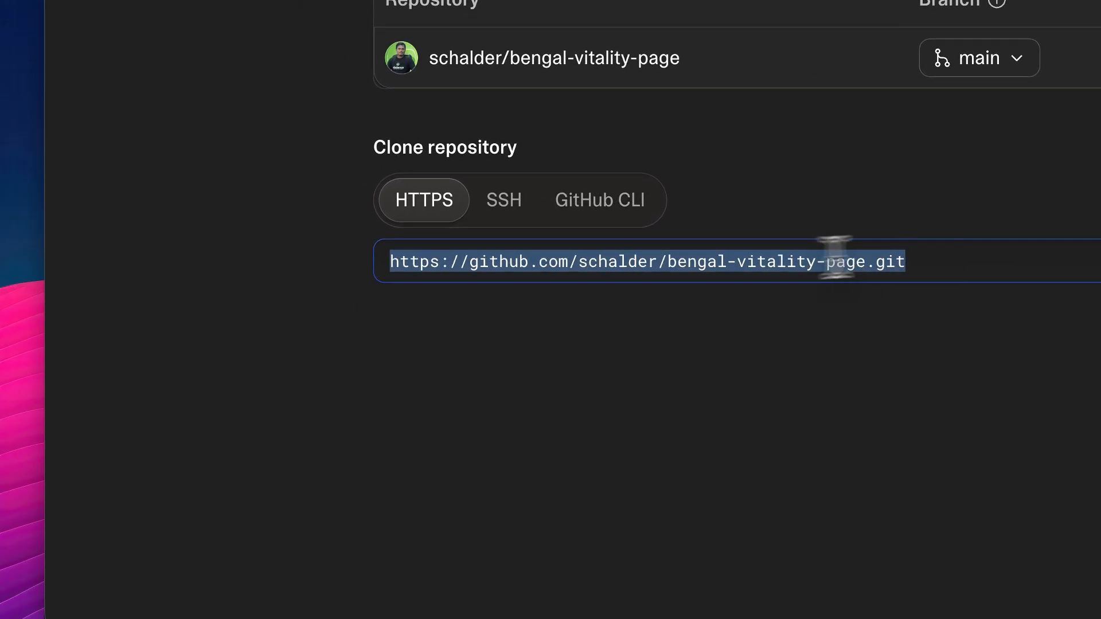
pyautogui.click(942, 277)
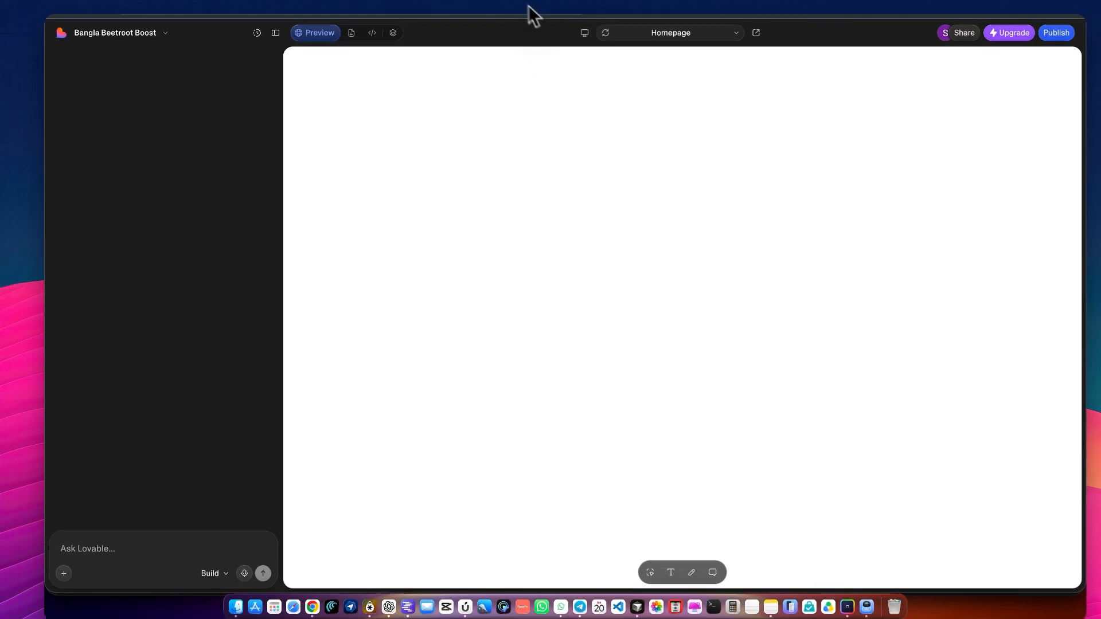
# Open the copied repository URL in a new browser tab and look through the repository's files on GitHub
pyautogui.rightClick(512, 4)
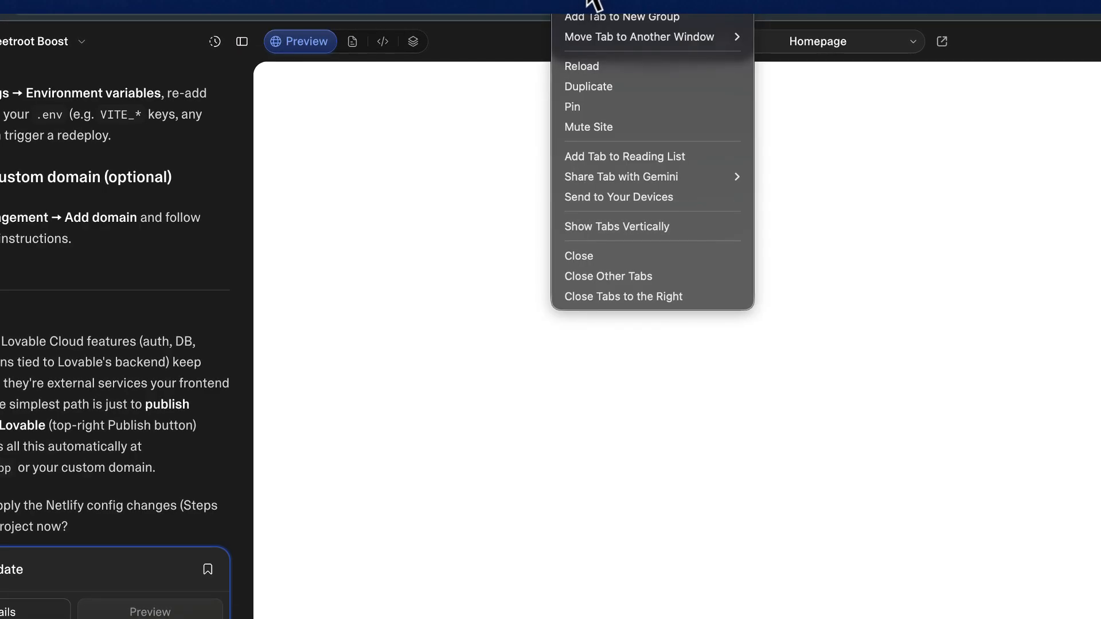
pyautogui.click(590, 3)
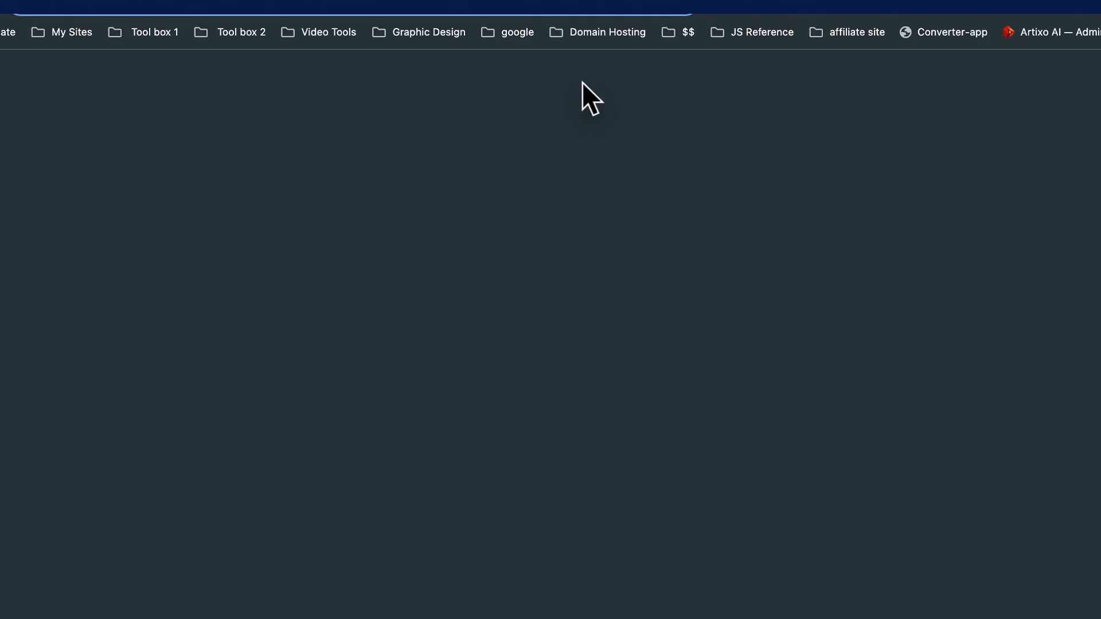
pyautogui.press('super+v')
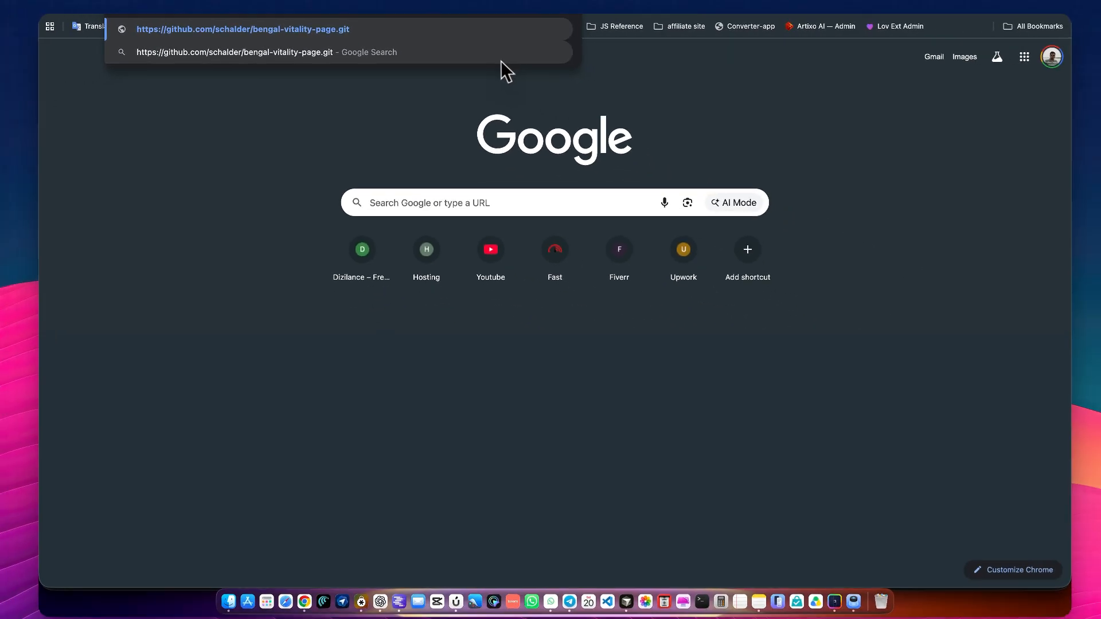
pyautogui.press('Return')
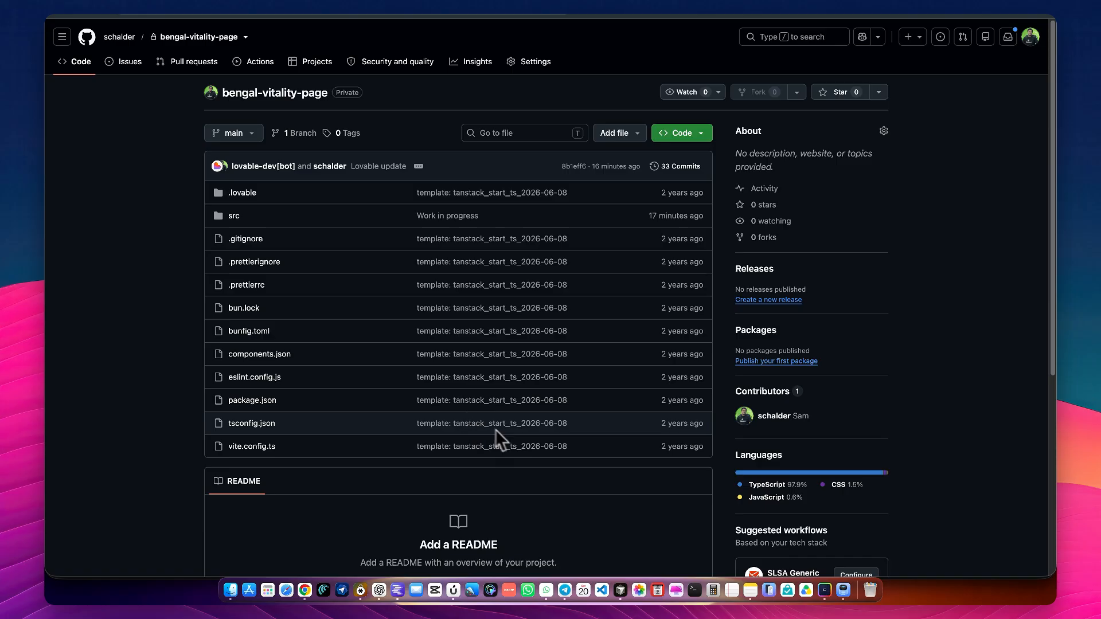
pyautogui.scroll(-3, 493, 430)
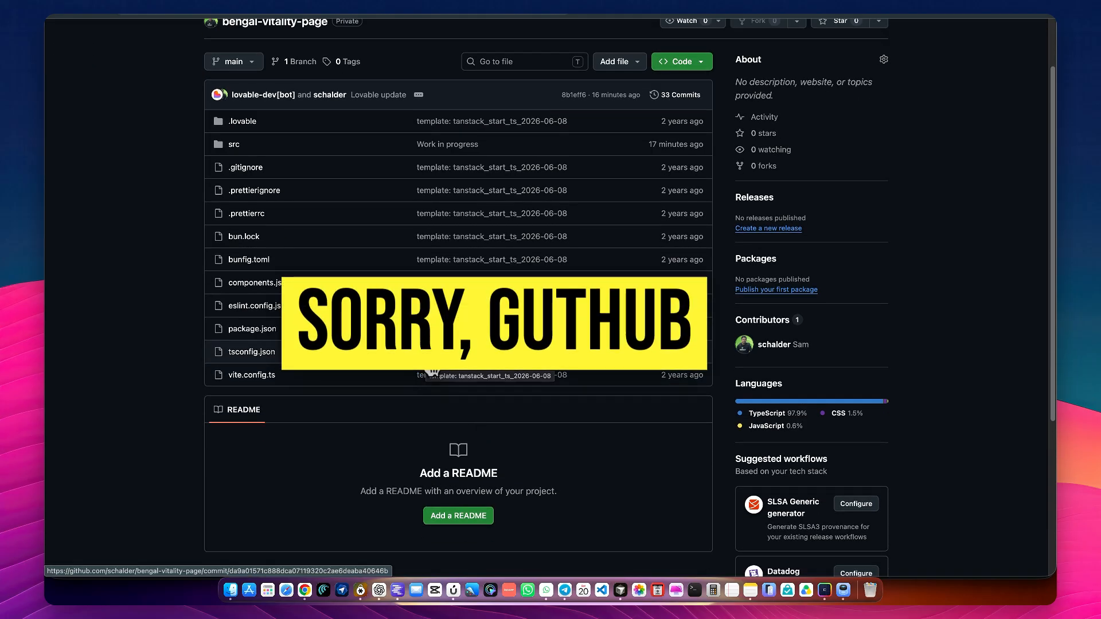
pyautogui.scroll(3, 435, 367)
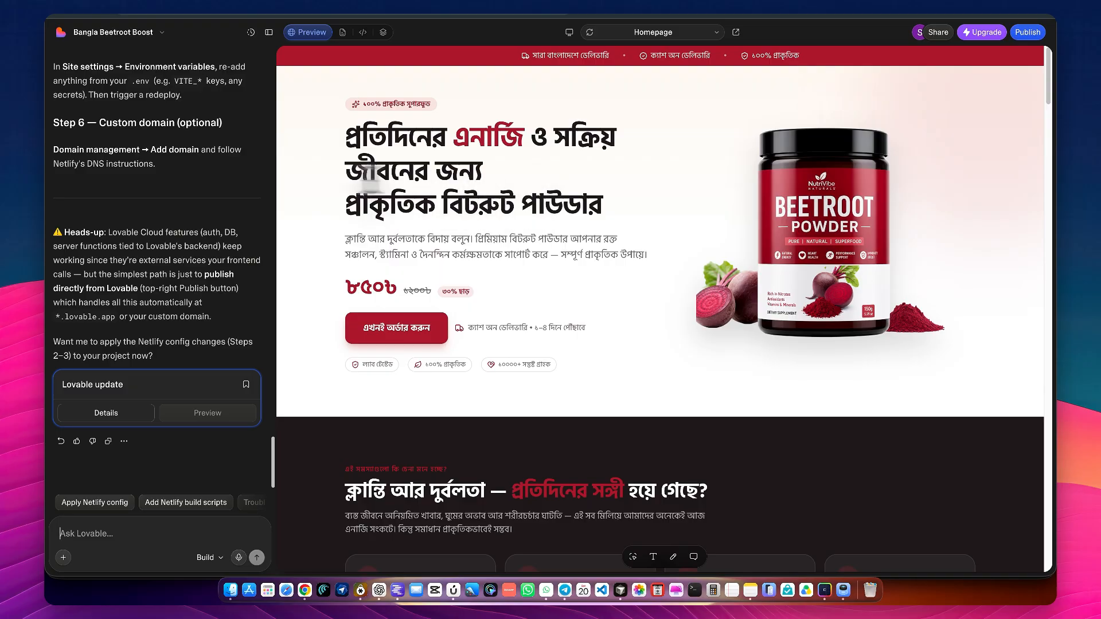
# Review the Netlify hosting steps in the Lovable project chat and open the Lovable Powerkits extension
pyautogui.scroll(15, 164, 219)
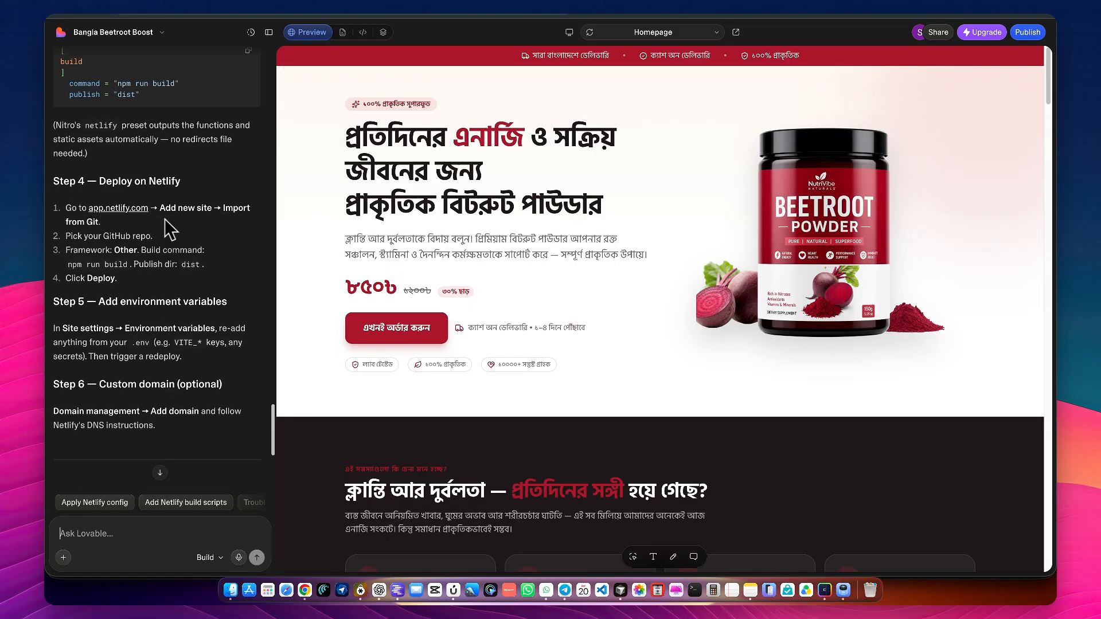
pyautogui.scroll(5, 164, 219)
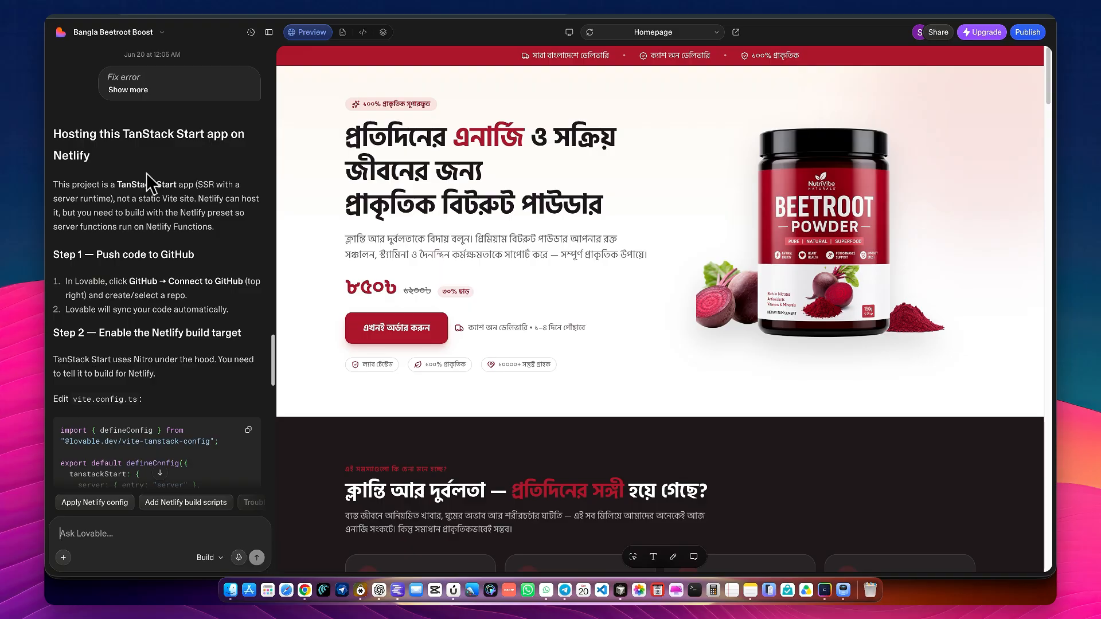
pyautogui.scroll(-3, 146, 173)
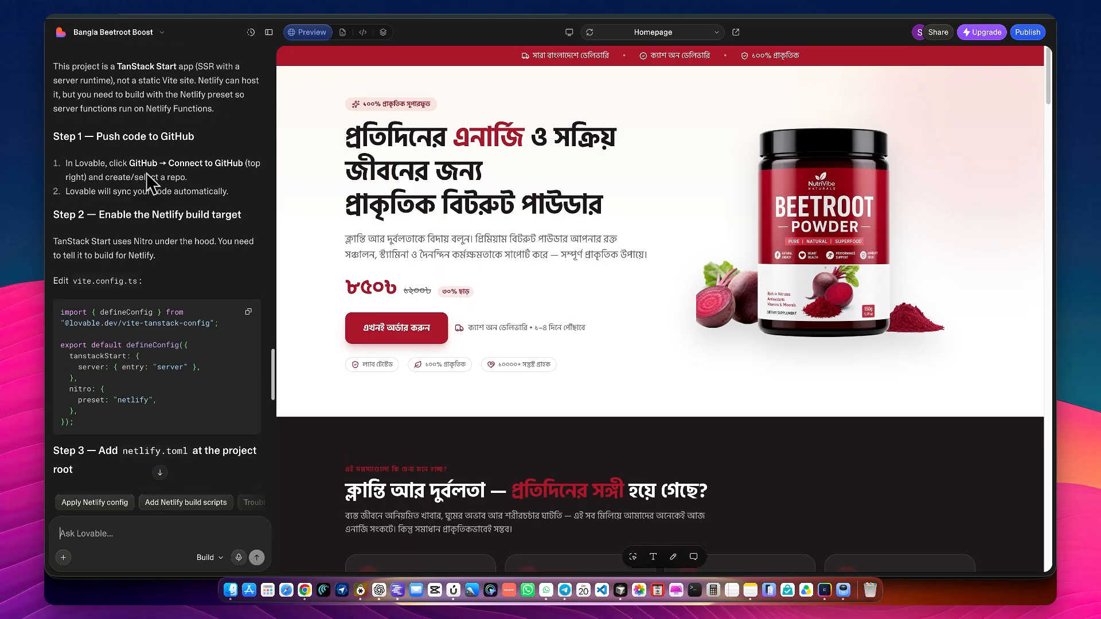
pyautogui.scroll(6, 146, 173)
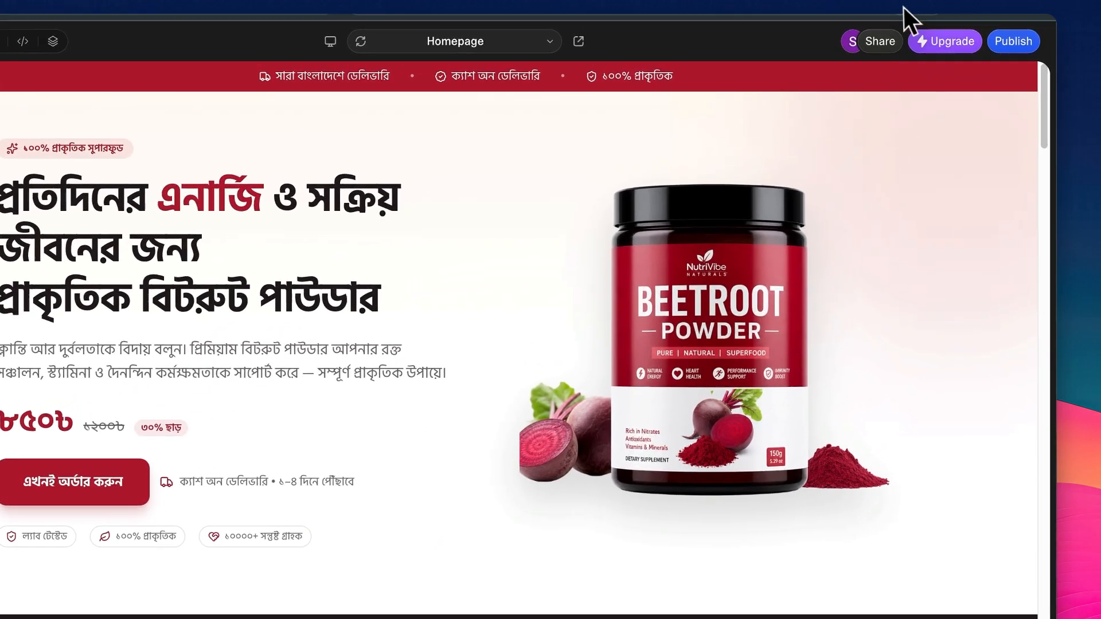
pyautogui.click(905, 6)
pyautogui.click(844, 262)
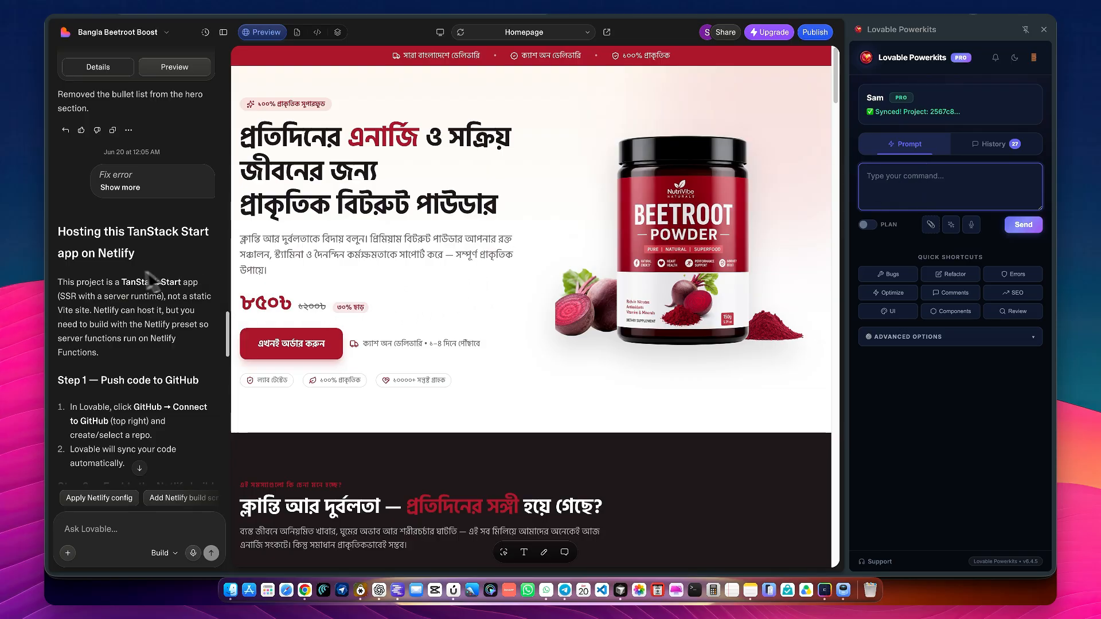
# Enter the prompt "make this project ready to host on netlify" in Lovable Powerkits
pyautogui.scroll(-5, 95, 270)
pyautogui.scroll(-10, 96, 269)
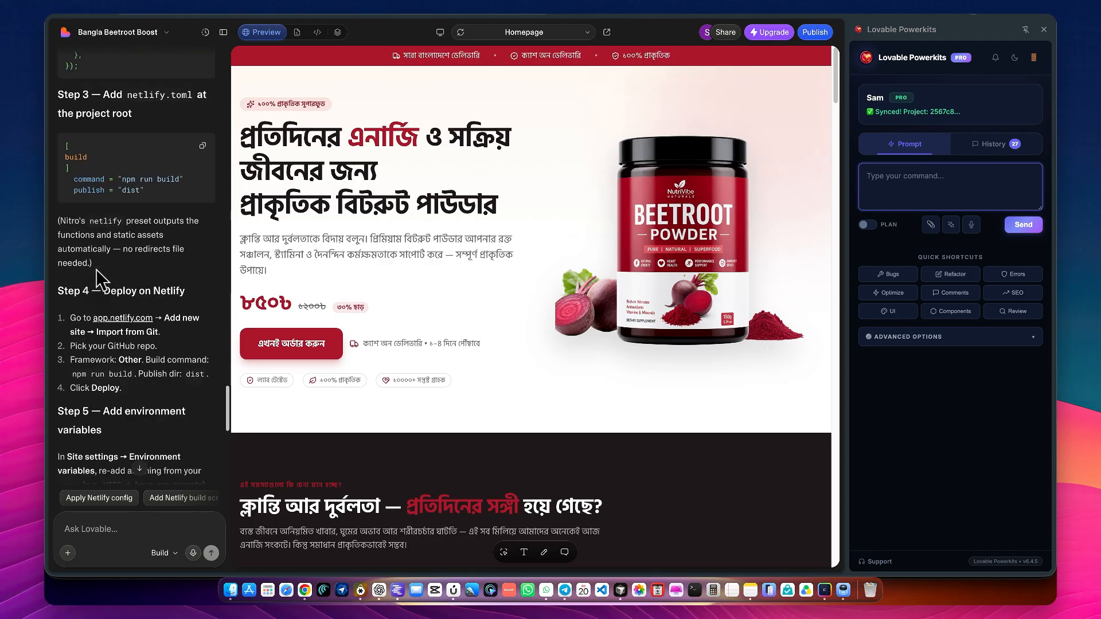
pyautogui.scroll(-5, 97, 274)
pyautogui.scroll(12, 94, 269)
pyautogui.scroll(4, 94, 261)
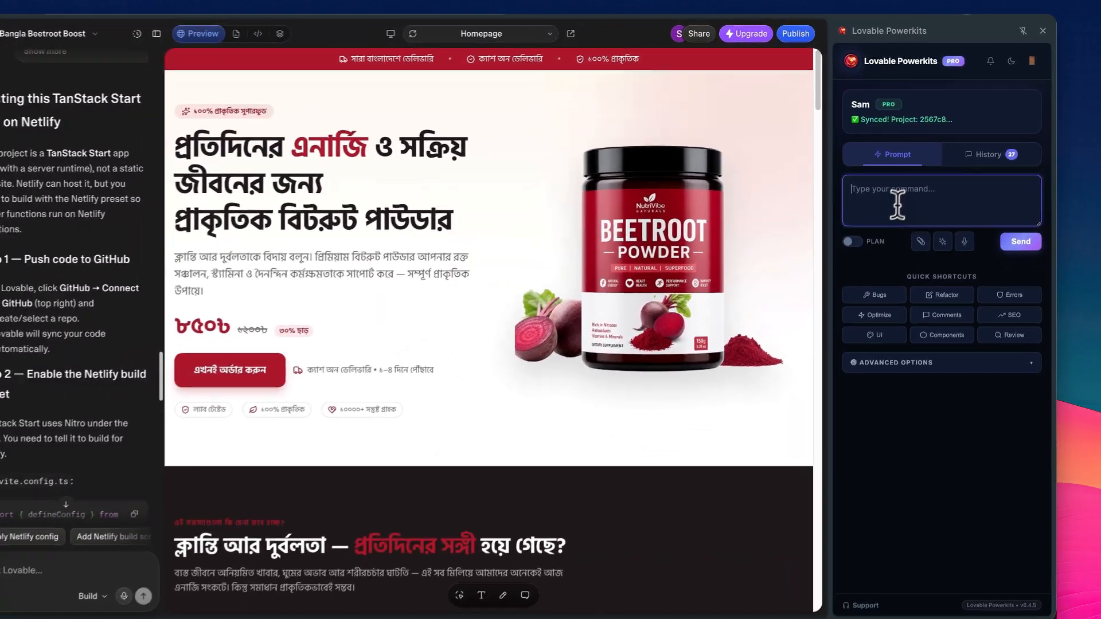
pyautogui.write('make this project ready to host on')
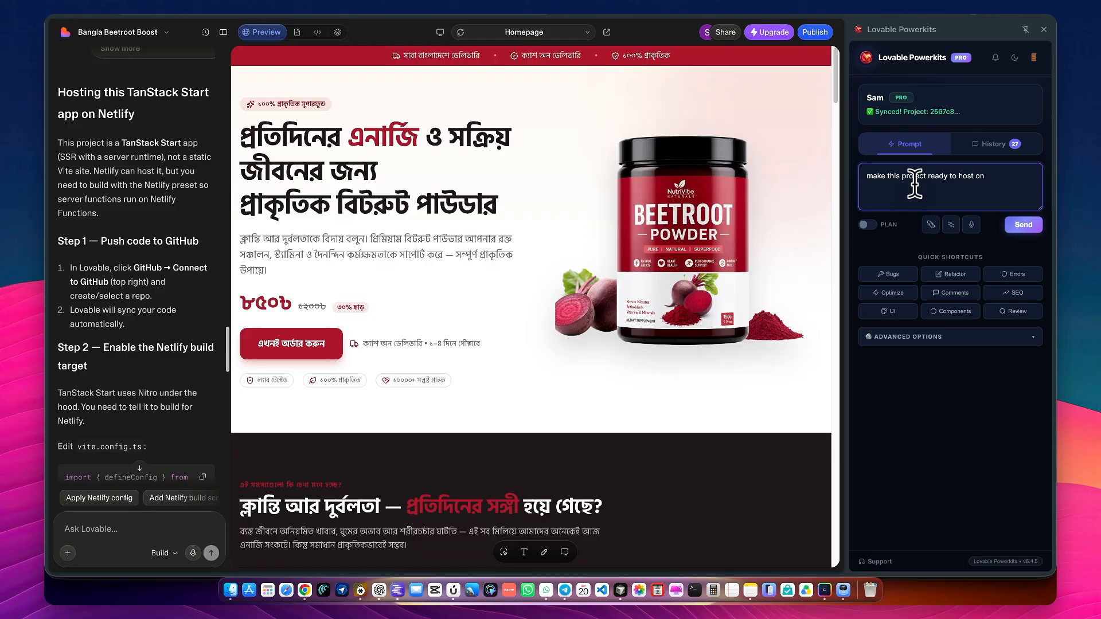
pyautogui.write('netlif')
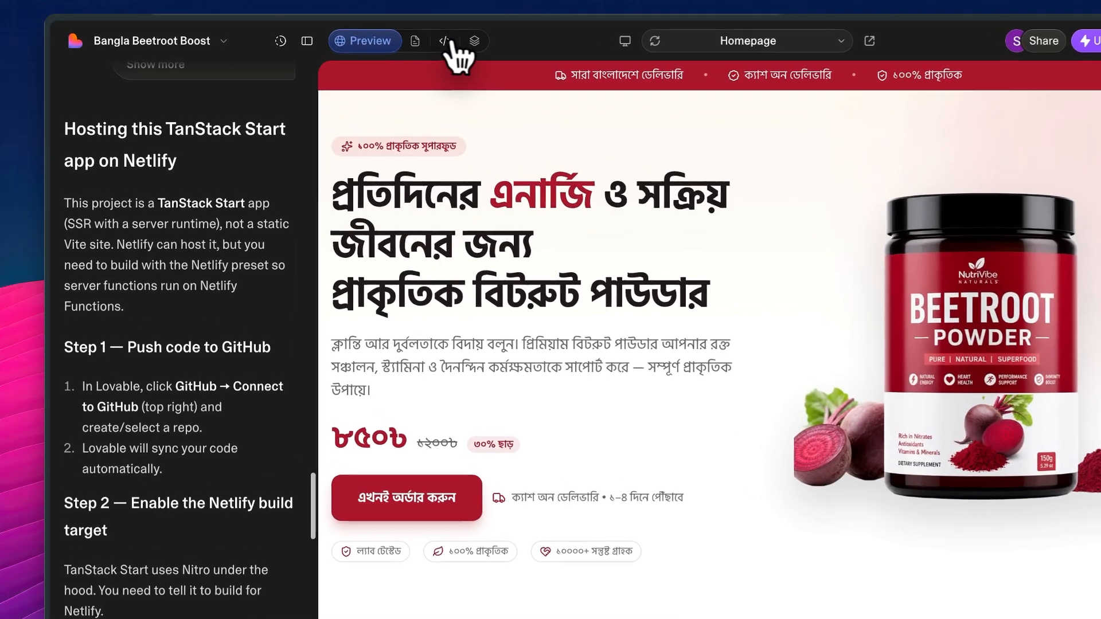
# Check the project's file list in the code view and send the prepared Netlify prompt
pyautogui.click(390, 37)
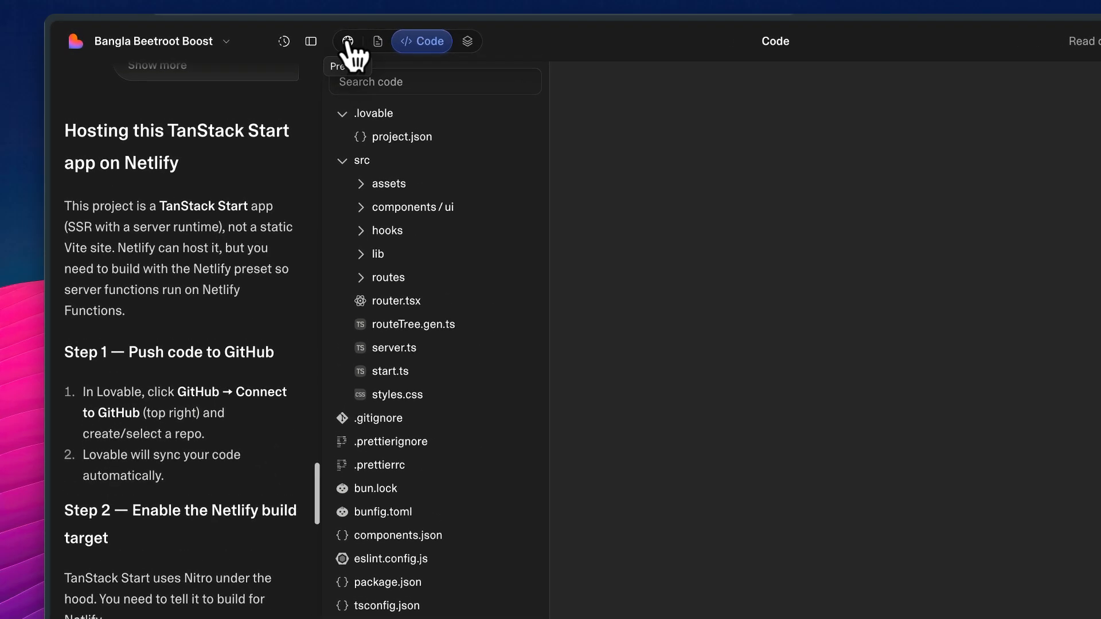
pyautogui.click(248, 32)
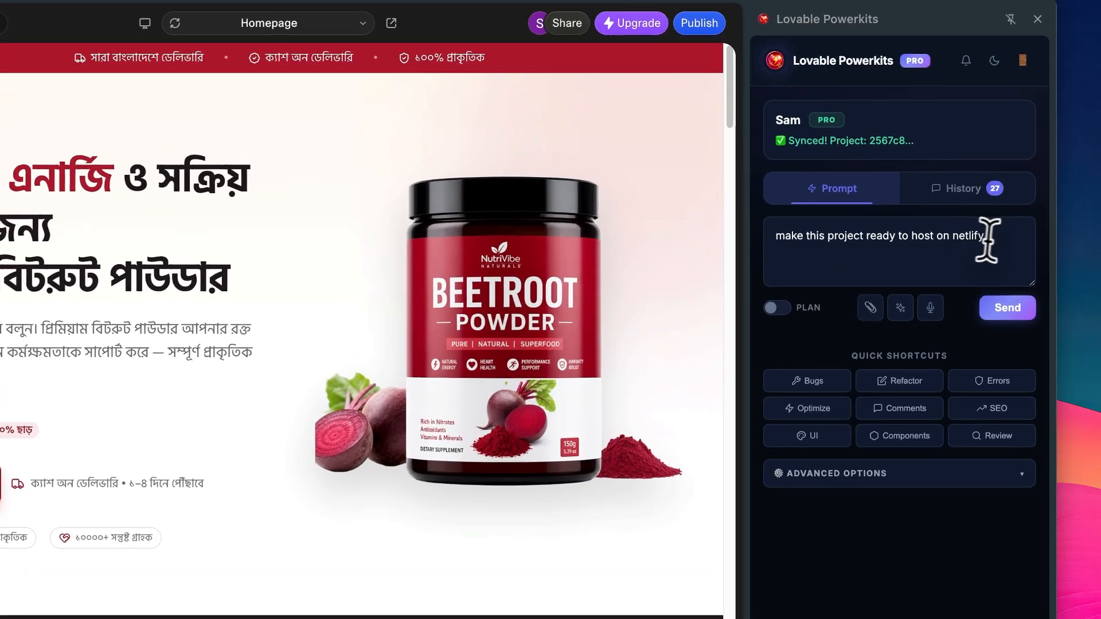
pyautogui.click(1016, 179)
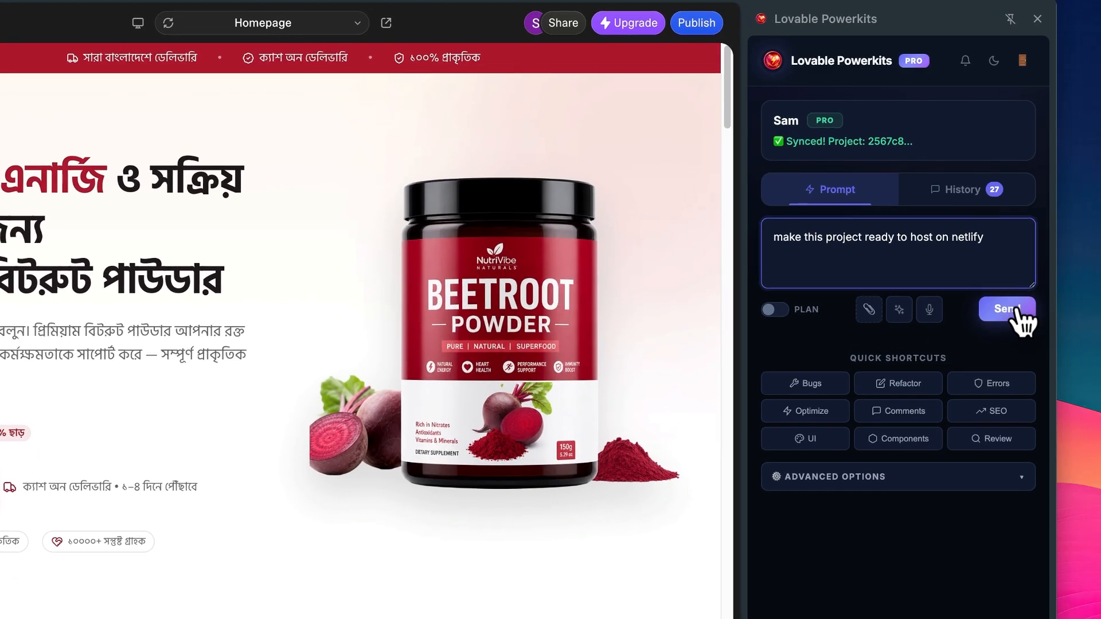
pyautogui.click(1020, 238)
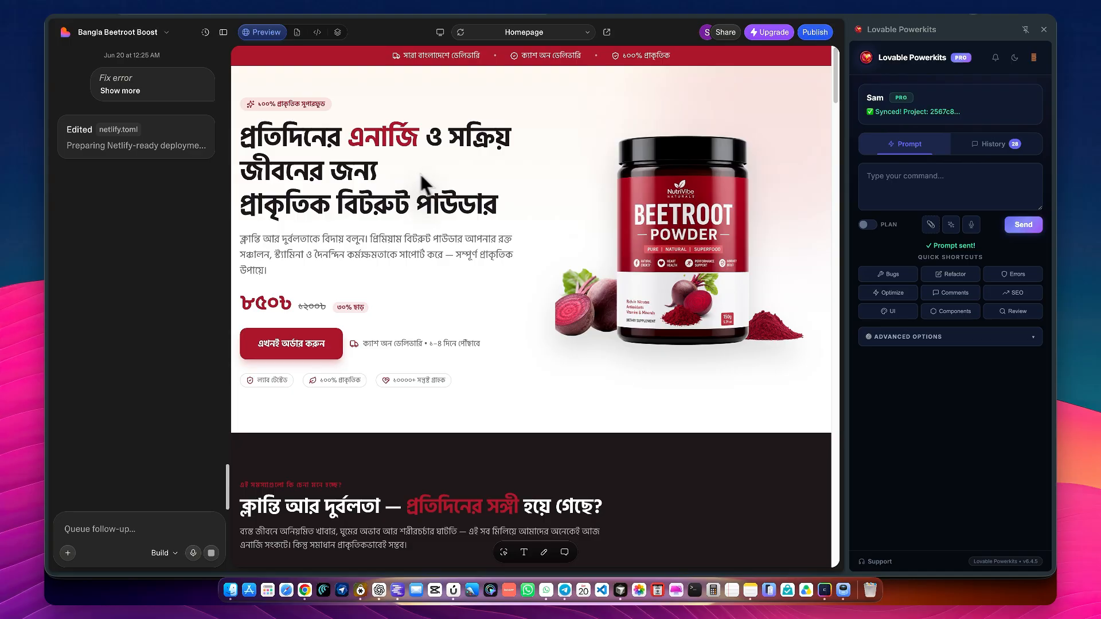
# Review Lovable's summary of the Netlify changes to vite.config.ts and netlify.toml and the deployment steps
pyautogui.scroll(5, 82, 120)
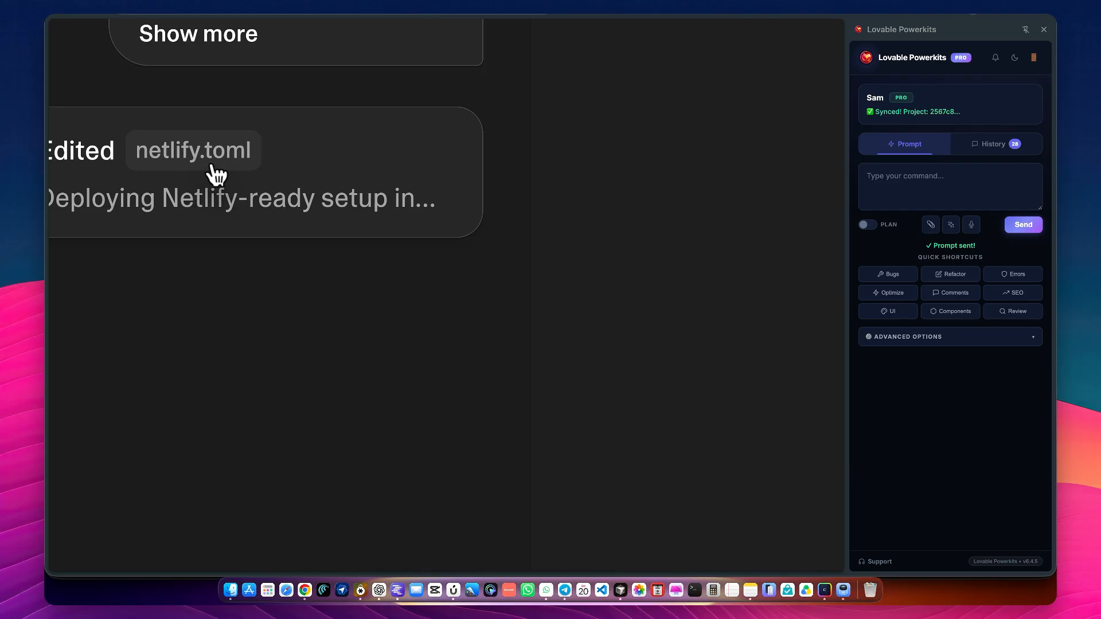
pyautogui.scroll(-5, 198, 170)
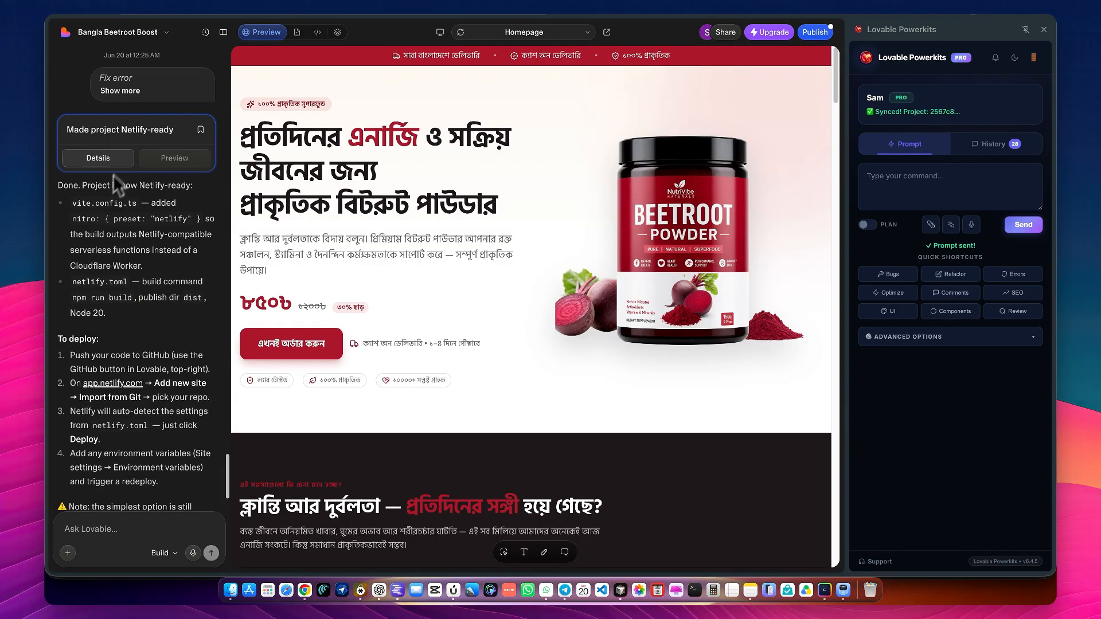
pyautogui.scroll(-3, 100, 195)
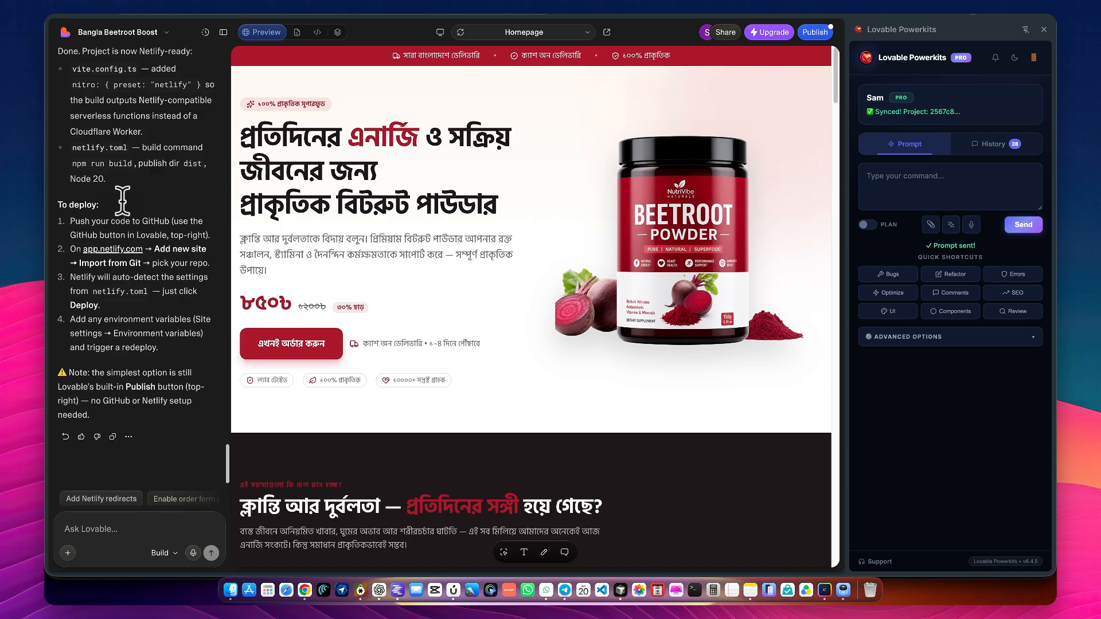
pyautogui.scroll(5, 123, 184)
pyautogui.scroll(-1, 118, 186)
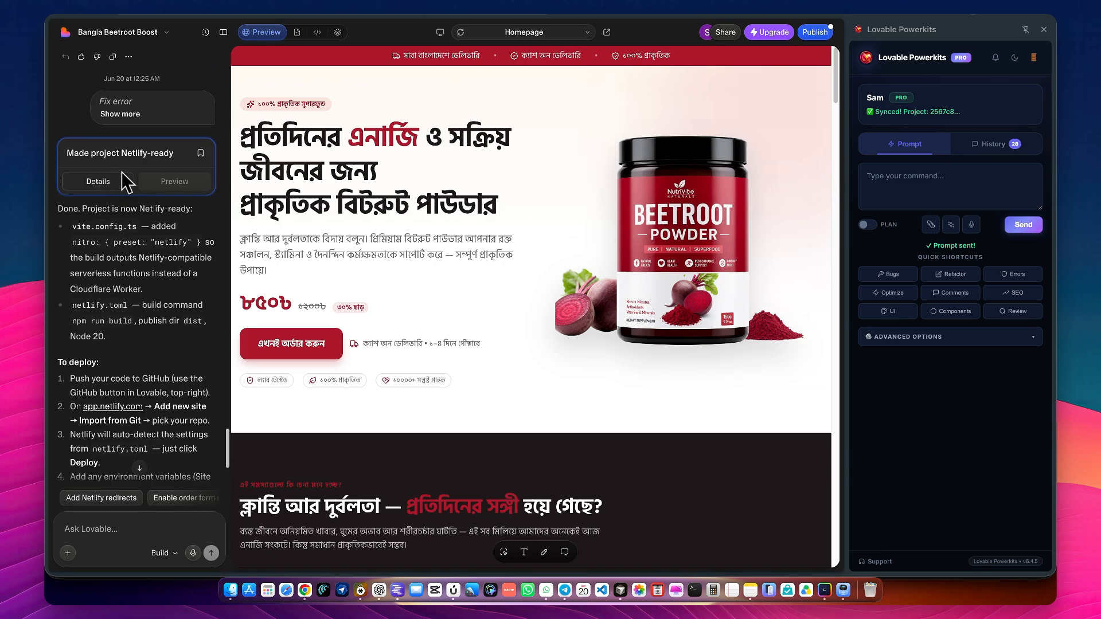
pyautogui.scroll(5, 61, 174)
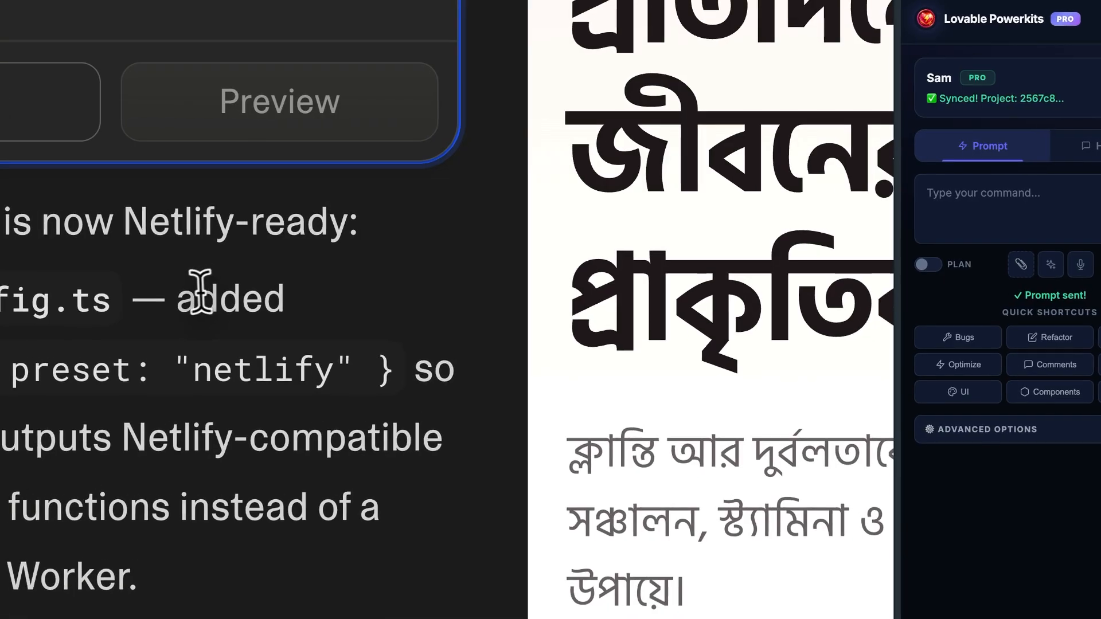
# Go through Lovable's Netlify-ready summary again, covering the vite.config.ts preset and the build command in netlify.toml
pyautogui.doubleClick(200, 292)
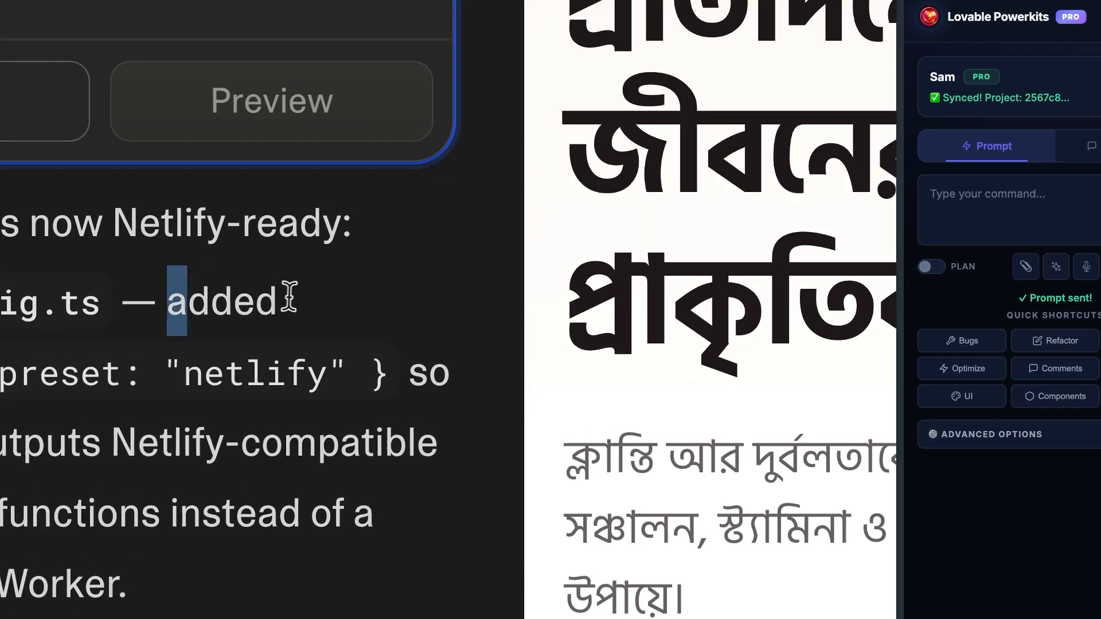
pyautogui.scroll(1, 56, 342)
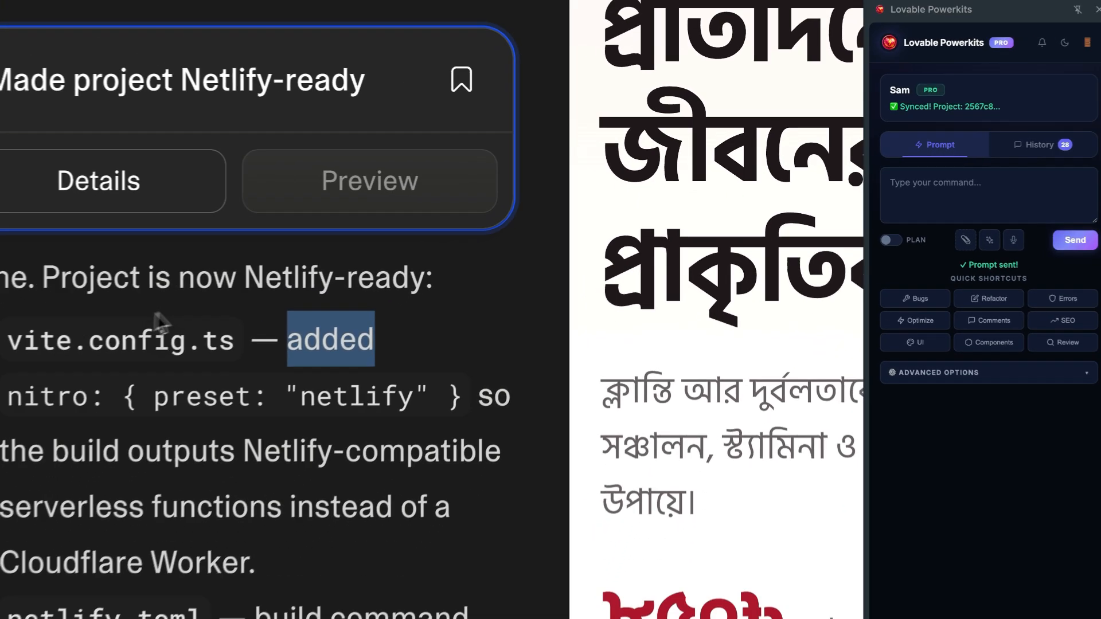
pyautogui.scroll(-2, 56, 343)
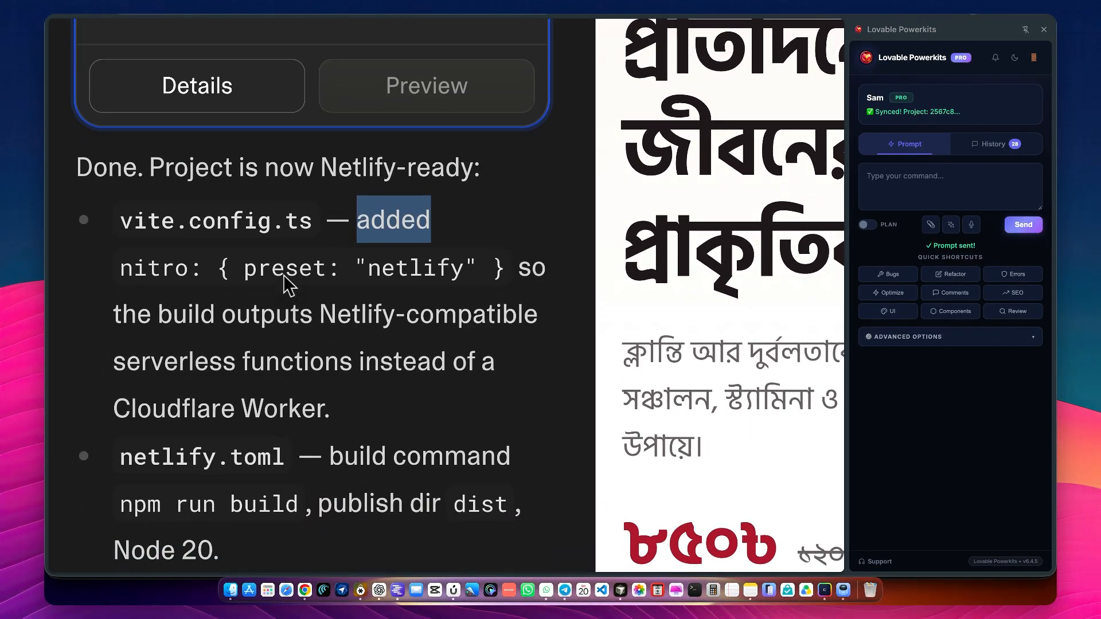
pyautogui.scroll(1, 284, 274)
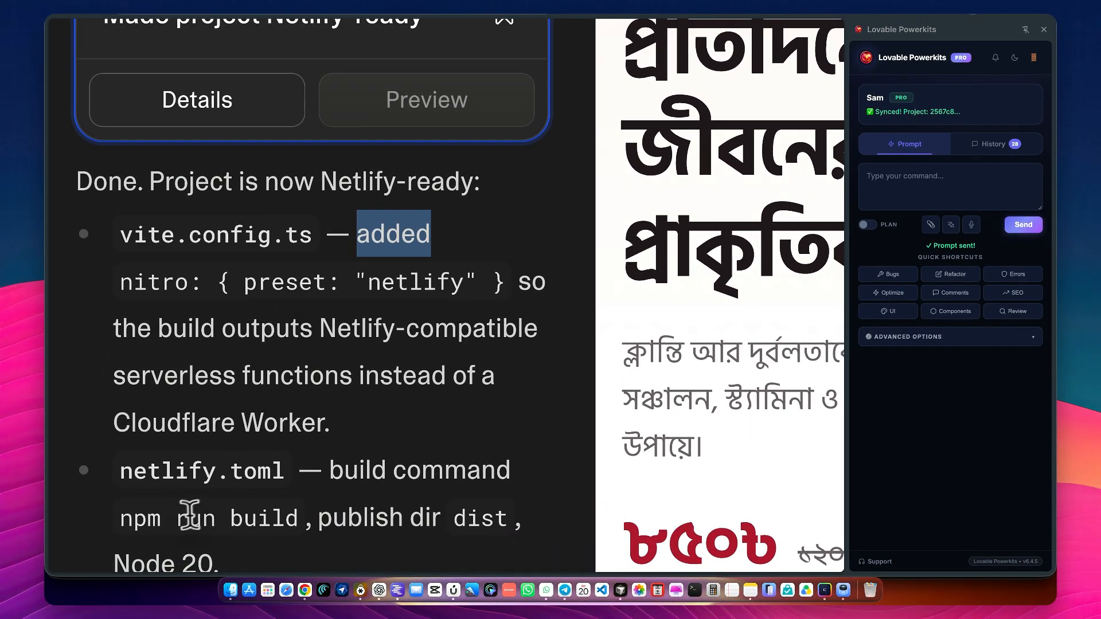
pyautogui.scroll(-3, 292, 486)
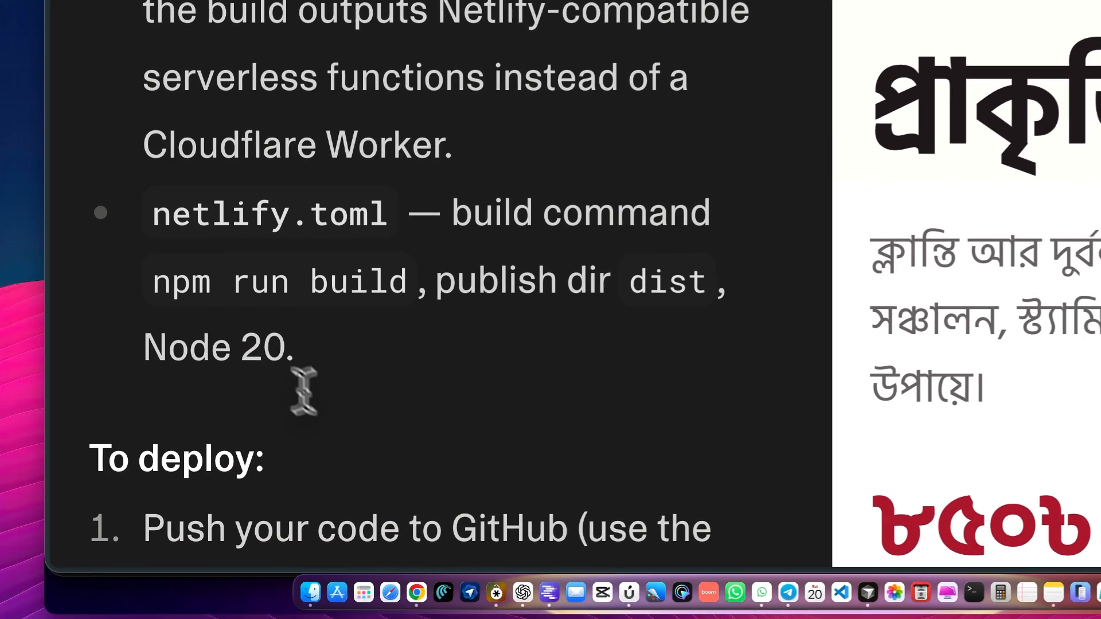
pyautogui.moveTo(160, 261); pyautogui.dragTo(415, 263)
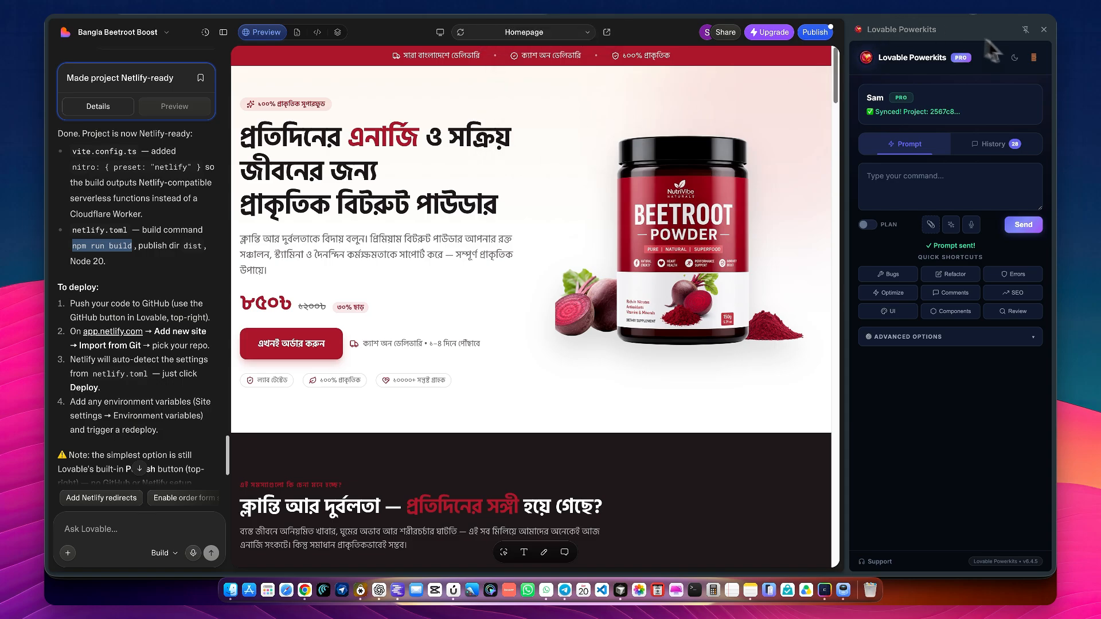
# Check the synced bengal-vitality-page repository on GitHub for the latest commit and updated files, comparing it with the Lovable project
pyautogui.hotkey('ctrl', 'Tab')
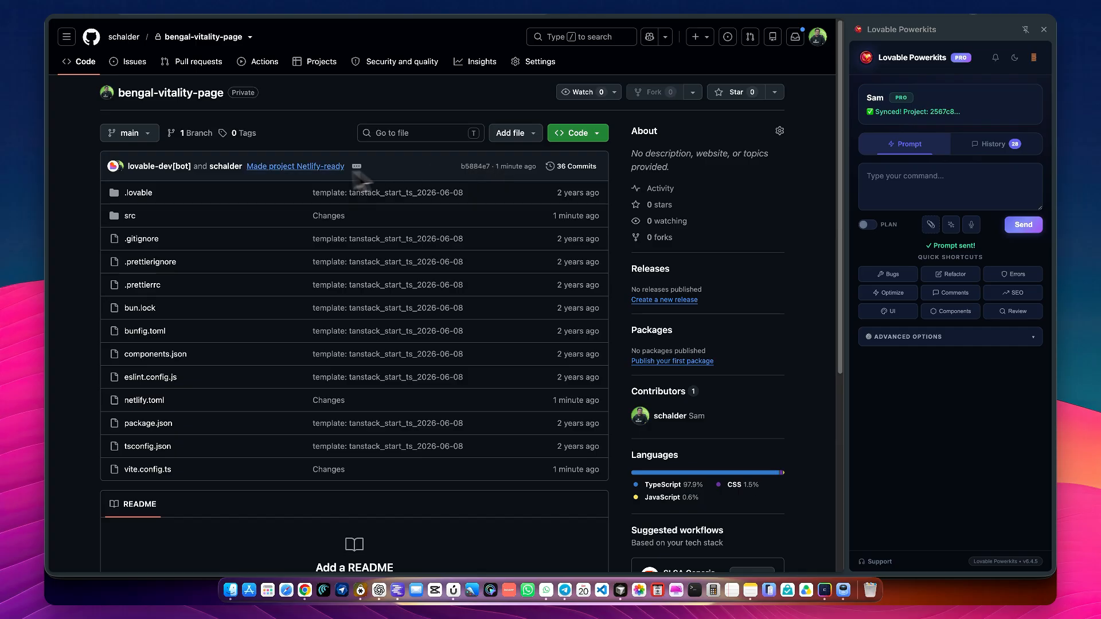
pyautogui.scroll(8, 532, 168)
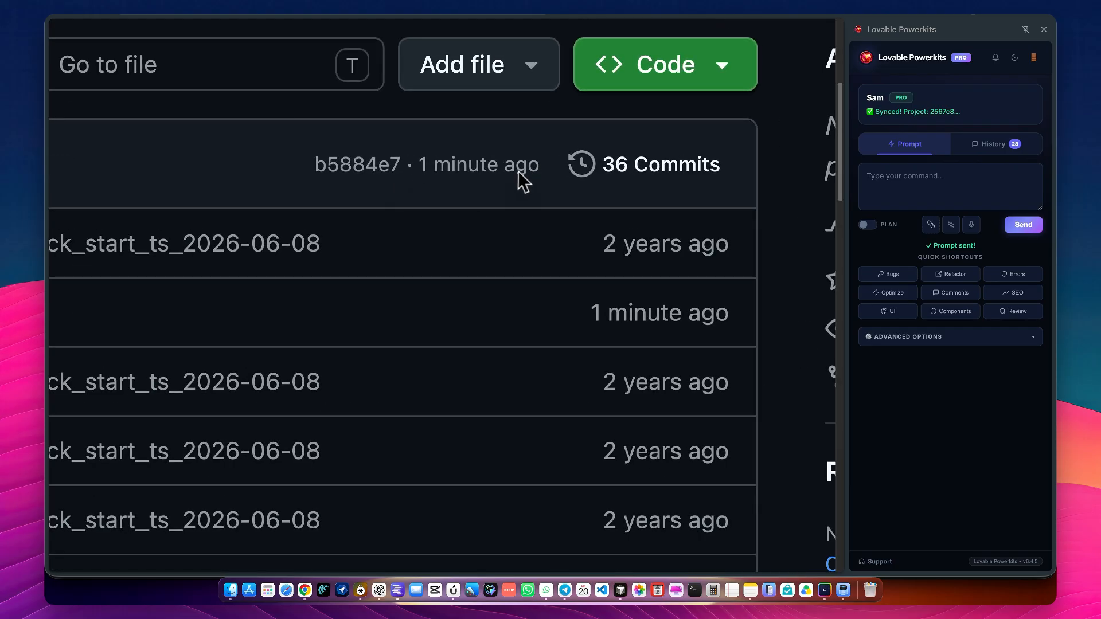
pyautogui.scroll(-8, 518, 171)
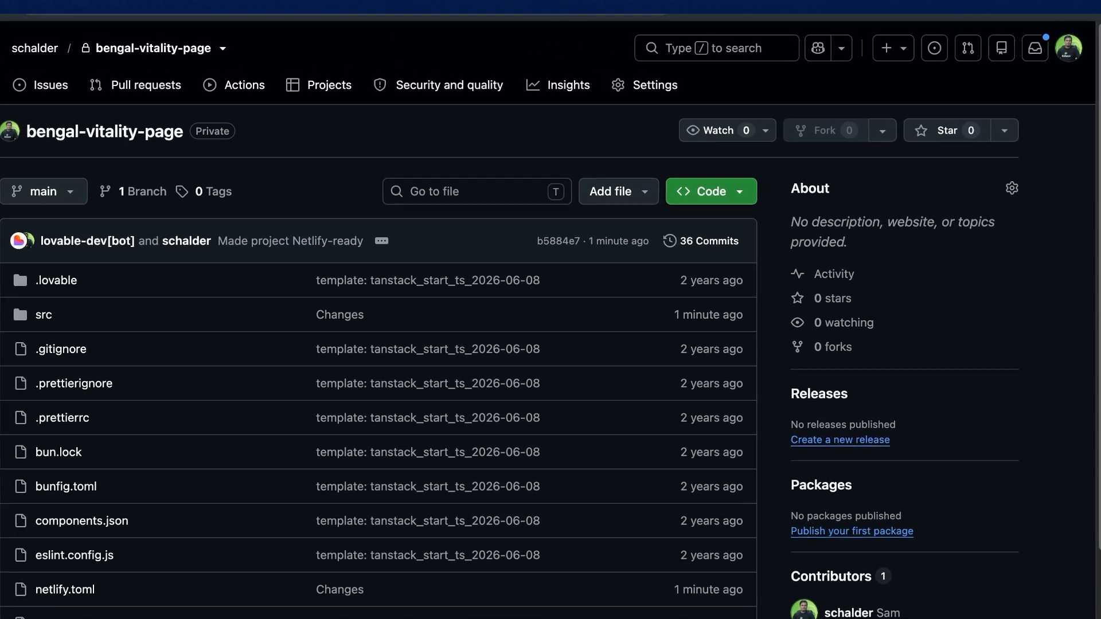
pyautogui.click(422, 2)
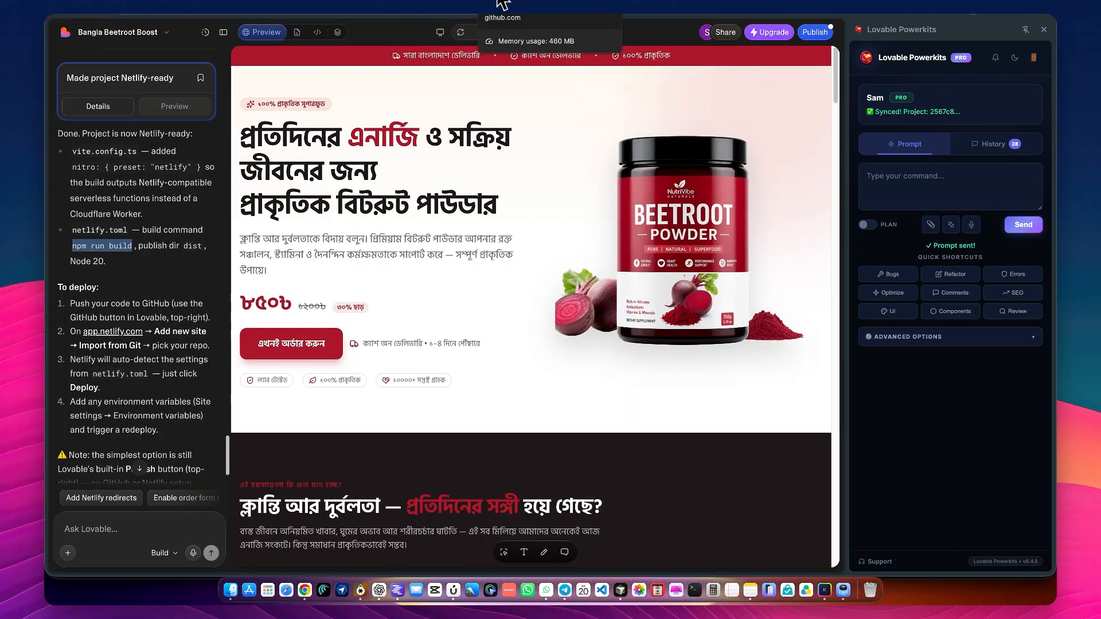
pyautogui.scroll(-1, 139, 288)
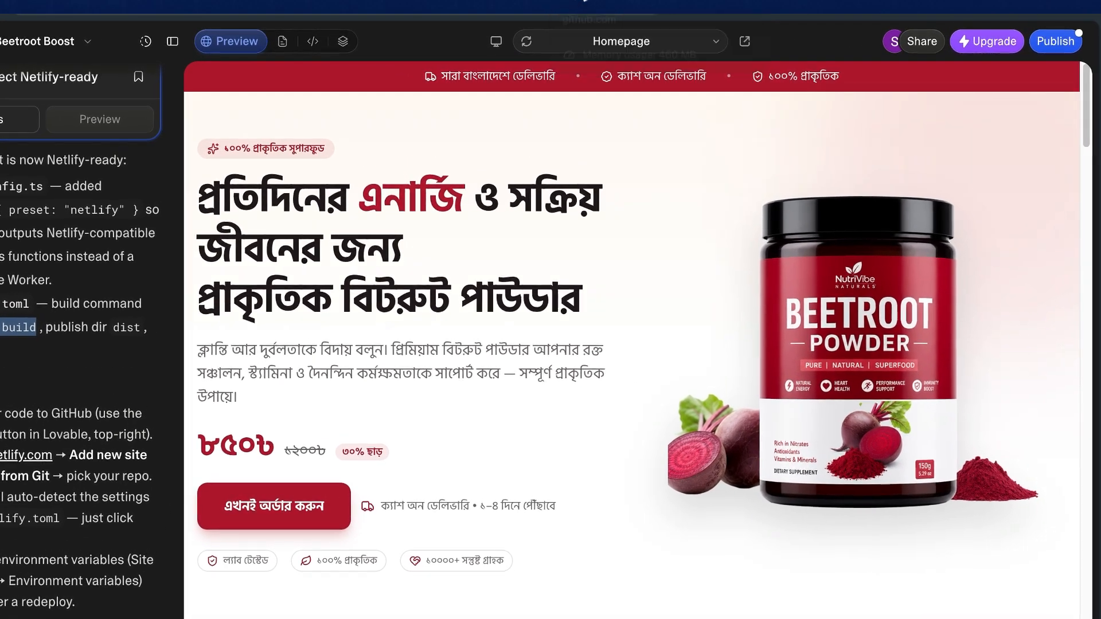
pyautogui.click(498, 4)
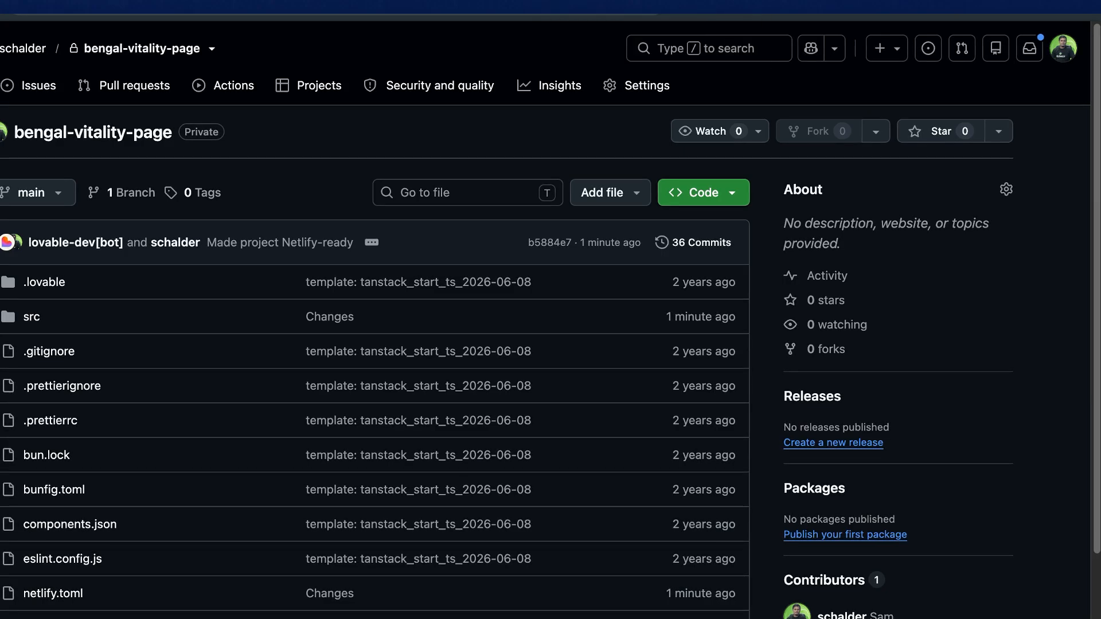
# Open netlify.com in a new browser tab
pyautogui.rightClick(578, 5)
pyautogui.click(516, 4)
pyautogui.press('super+t')
pyautogui.write('netlify.com')
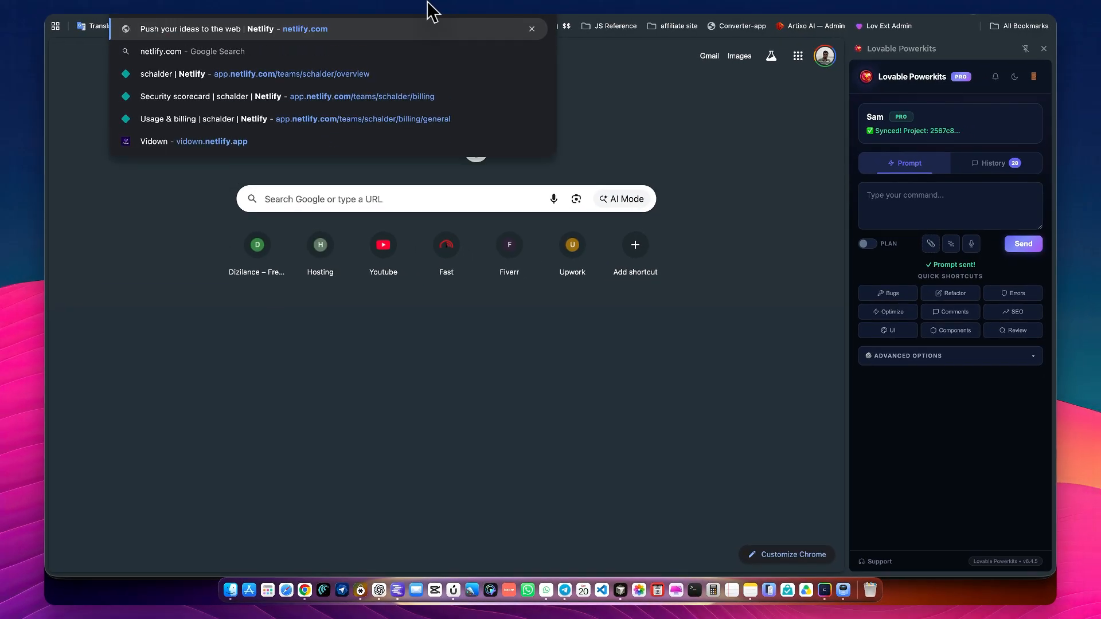
pyautogui.press('Return')
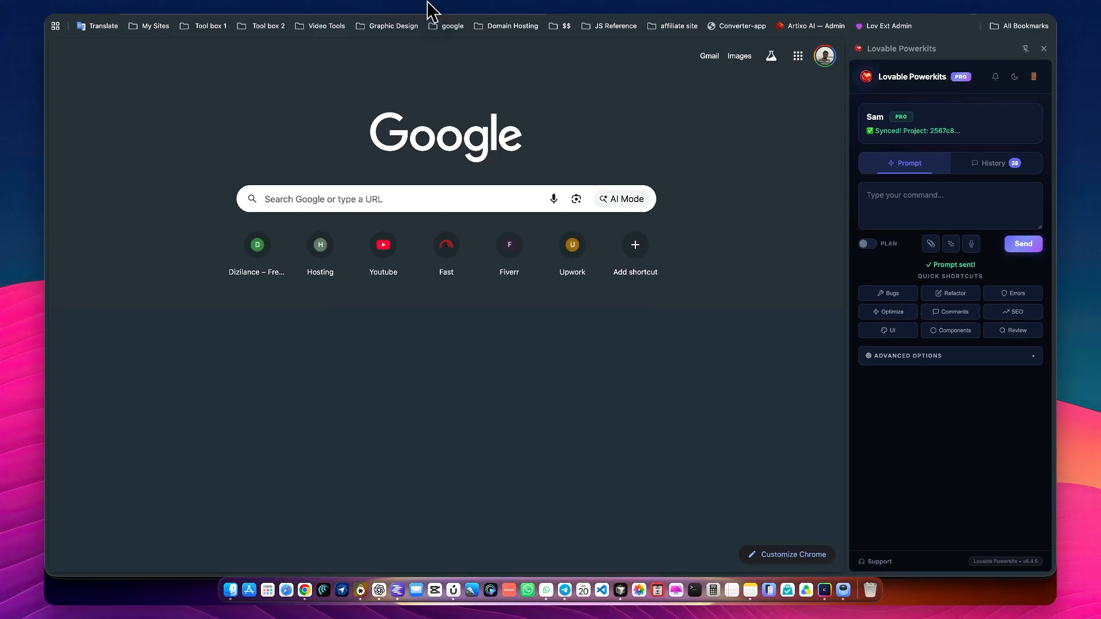
# Log in to Netlify and start adding a new project
pyautogui.scroll(-5, 477, 135)
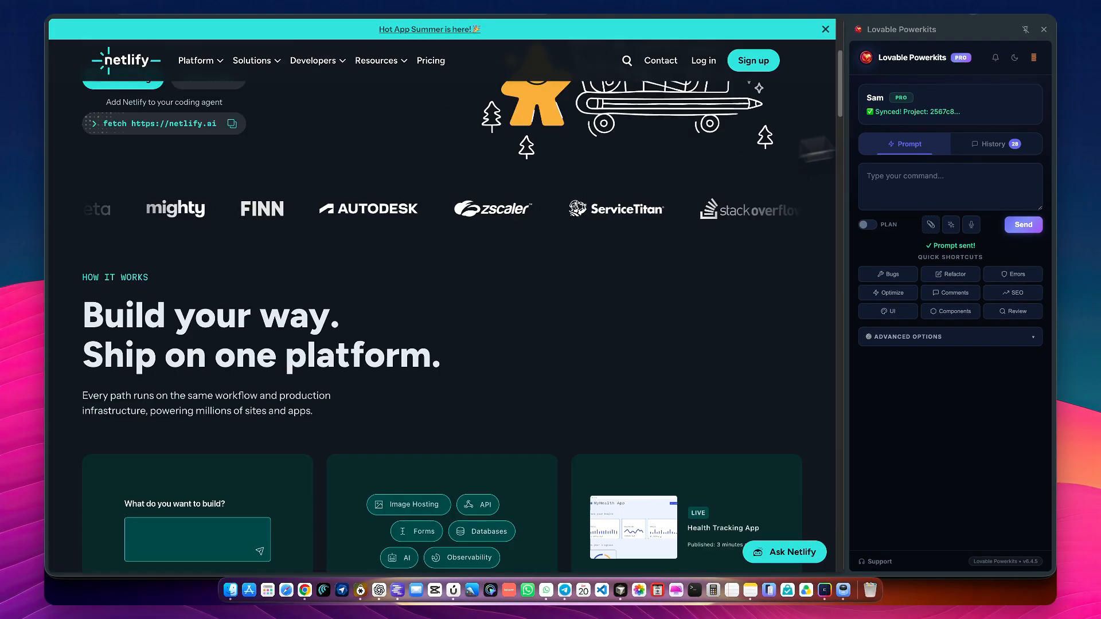
pyautogui.scroll(4, 781, 161)
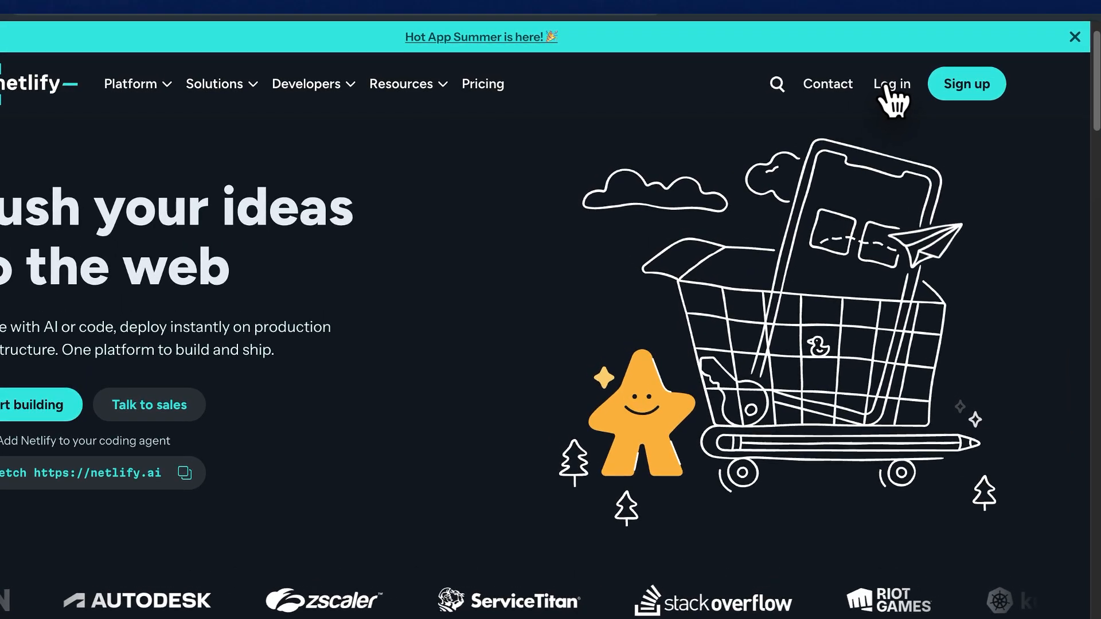
pyautogui.click(888, 86)
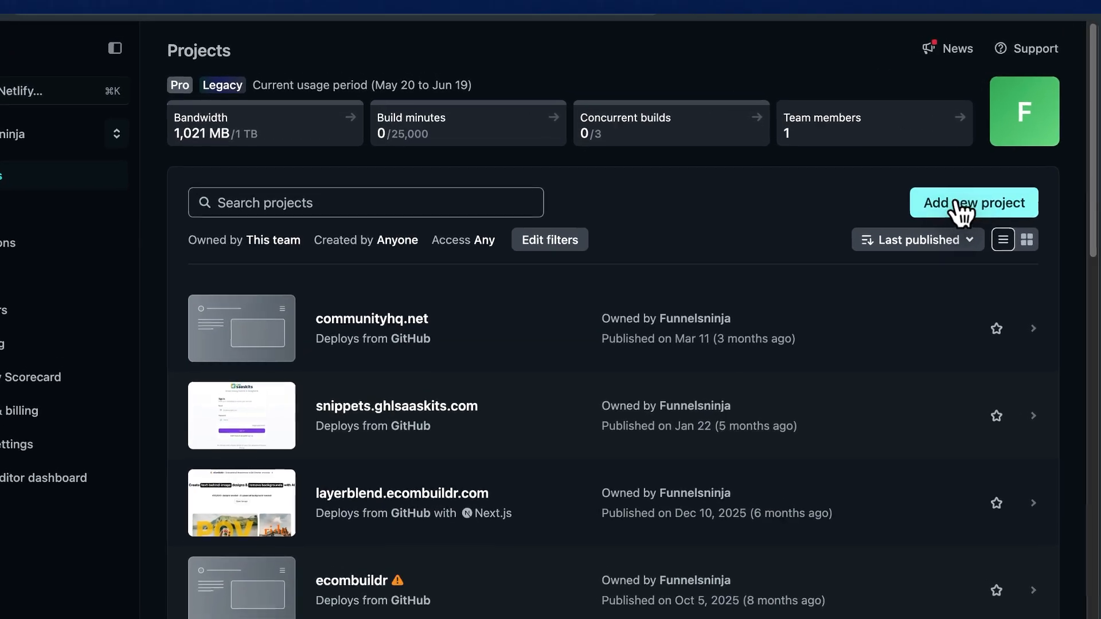
pyautogui.click(760, 140)
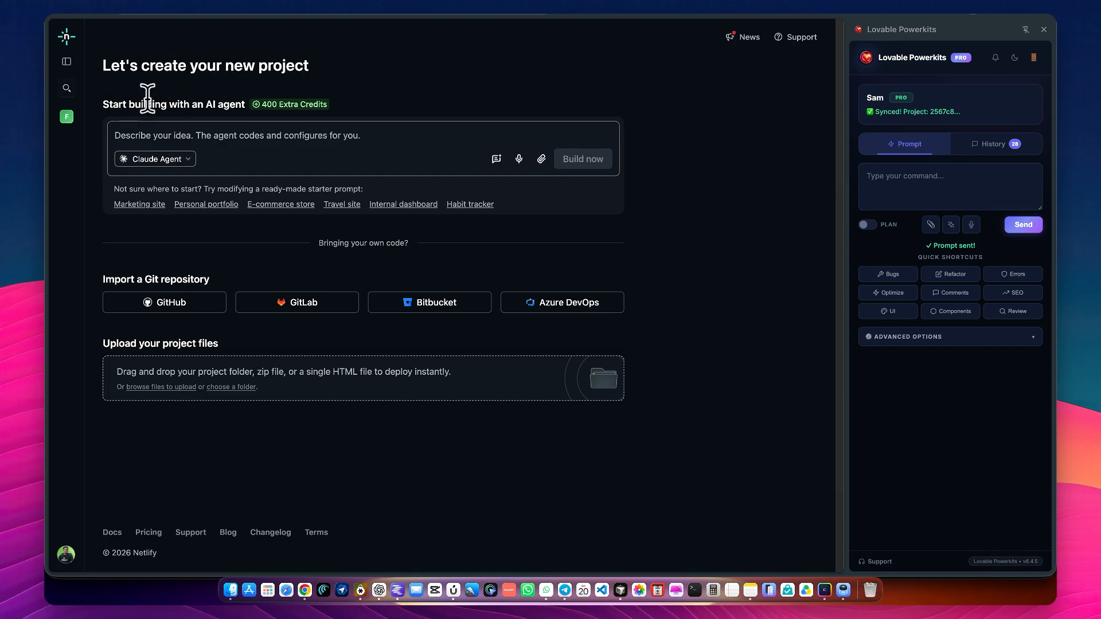
# Look over Netlify's options for creating a new project and revisit the bengal-vitality-page repository on GitHub
pyautogui.scroll(1, 147, 98)
pyautogui.scroll(-1, 148, 98)
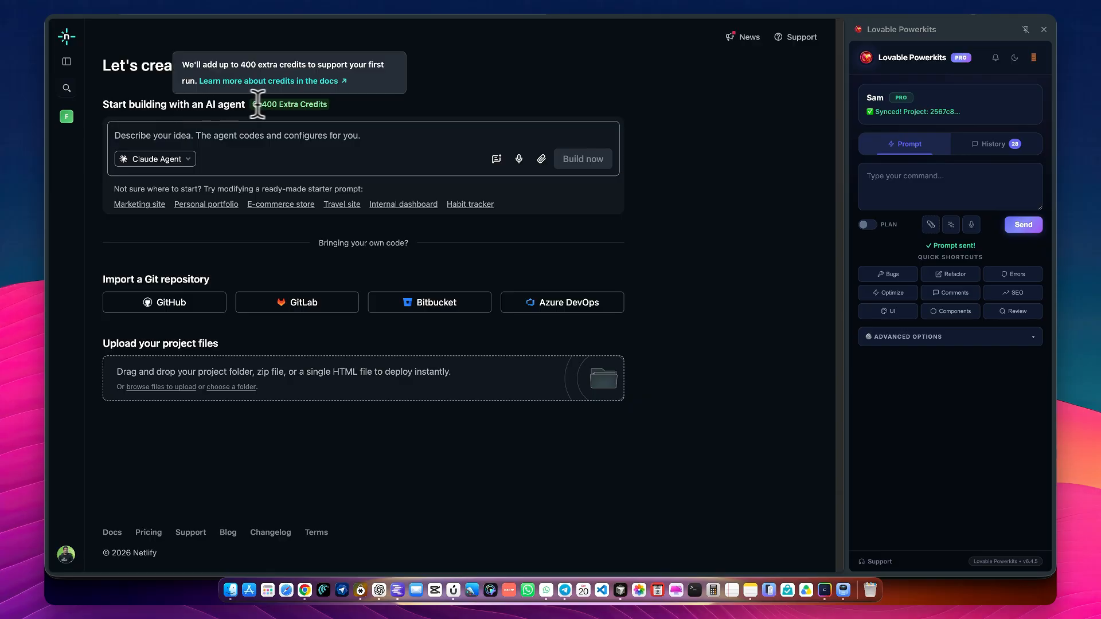
pyautogui.click(226, 107)
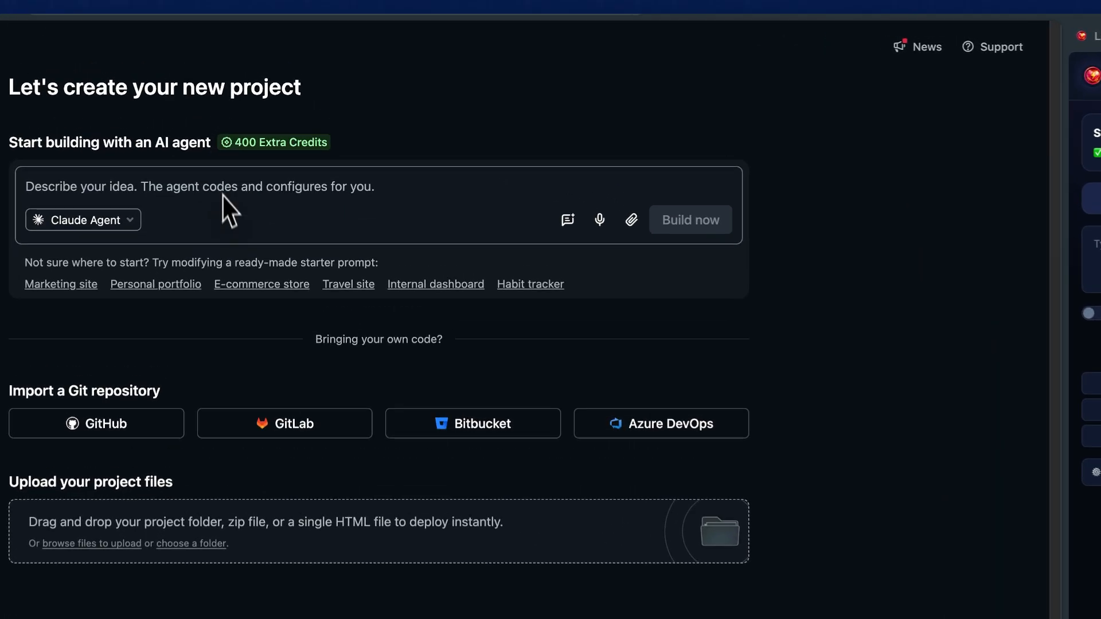
pyautogui.click(257, 256)
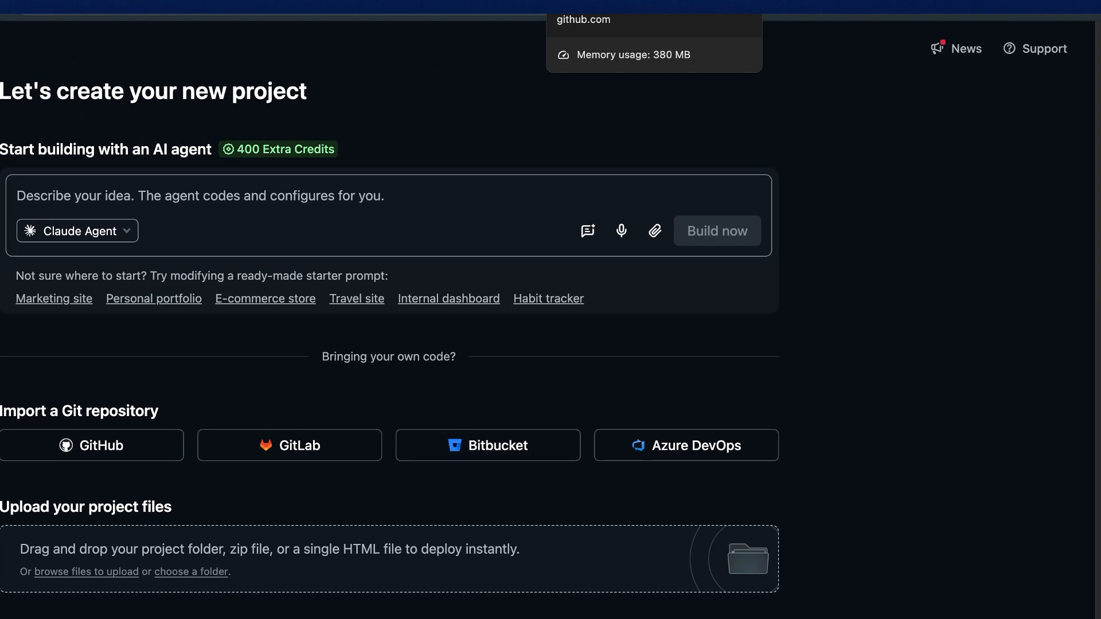
pyautogui.click(486, 1)
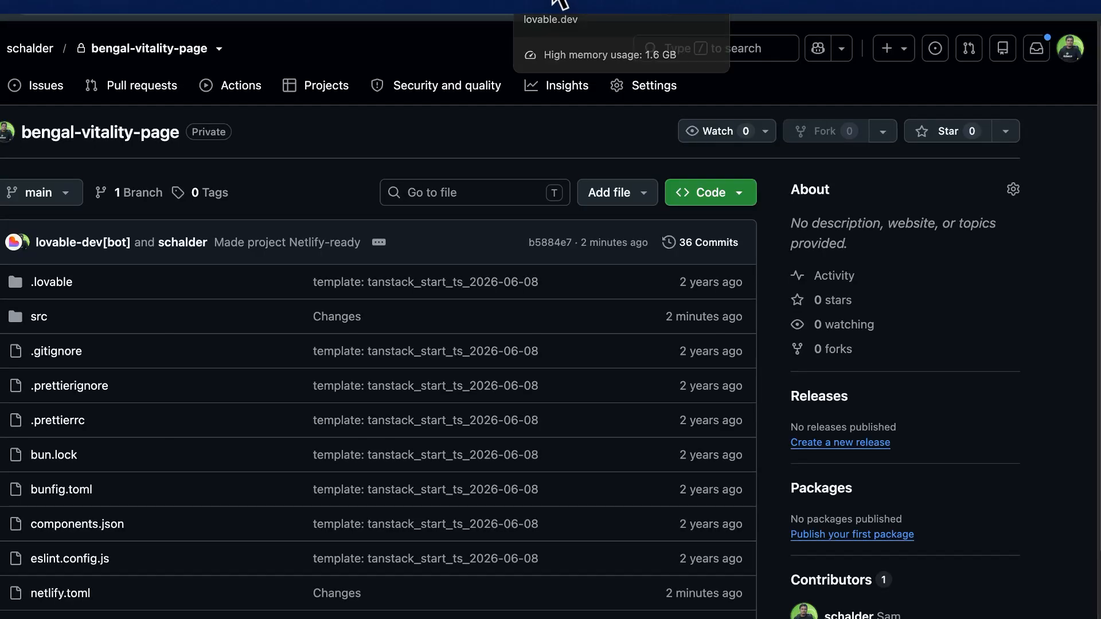
pyautogui.click(609, 3)
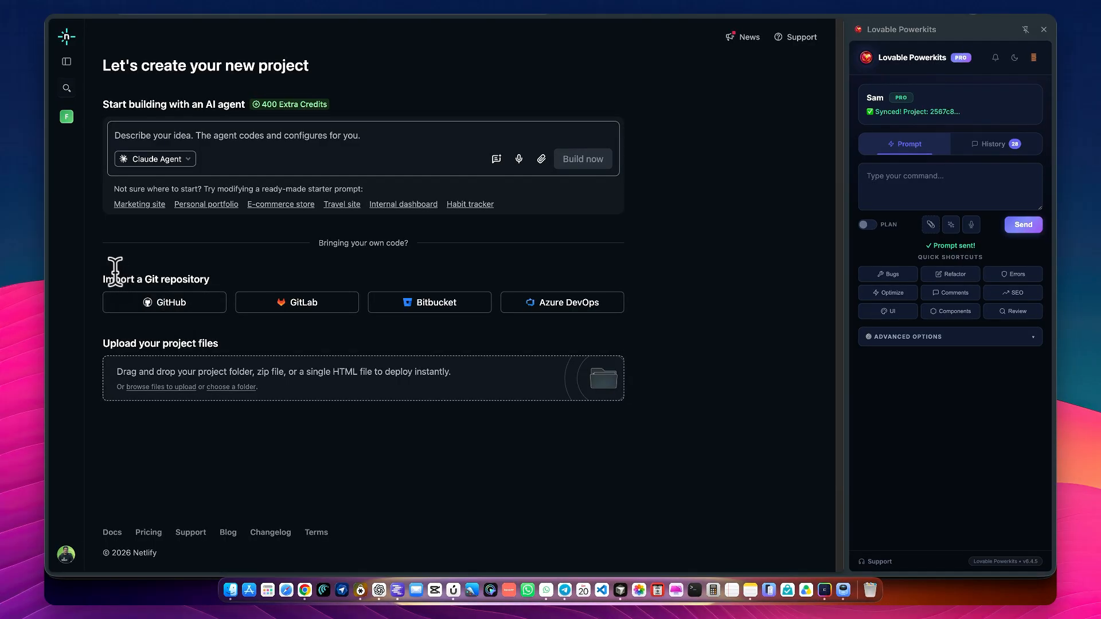
# Choose GitHub as the Git provider for the import and authorize Netlify to access the GitHub account
pyautogui.scroll(4, 116, 273)
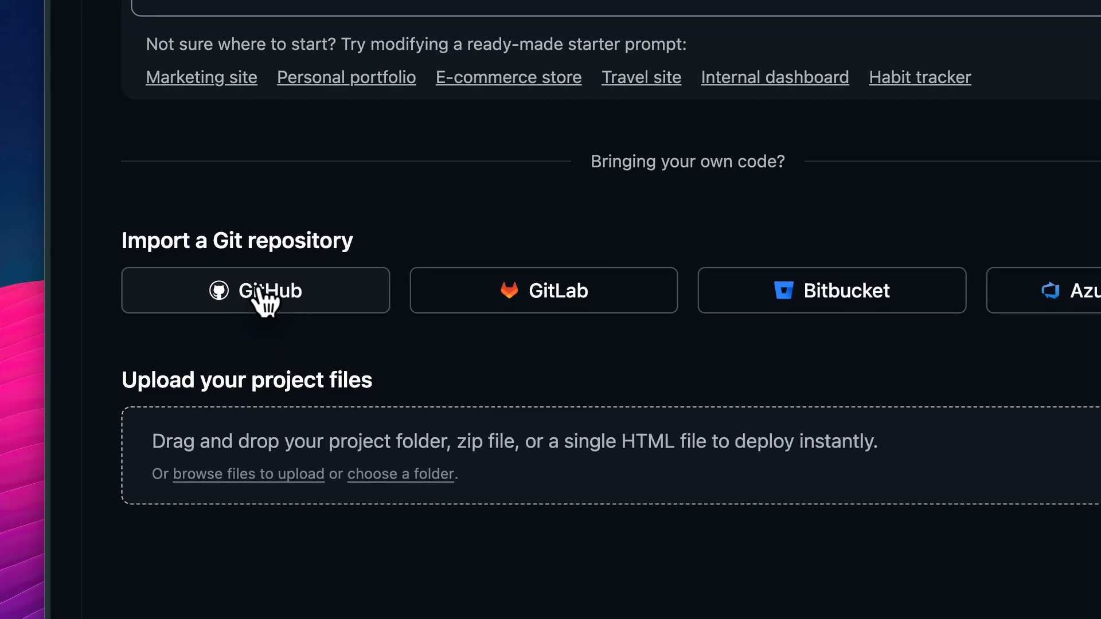
pyautogui.click(265, 300)
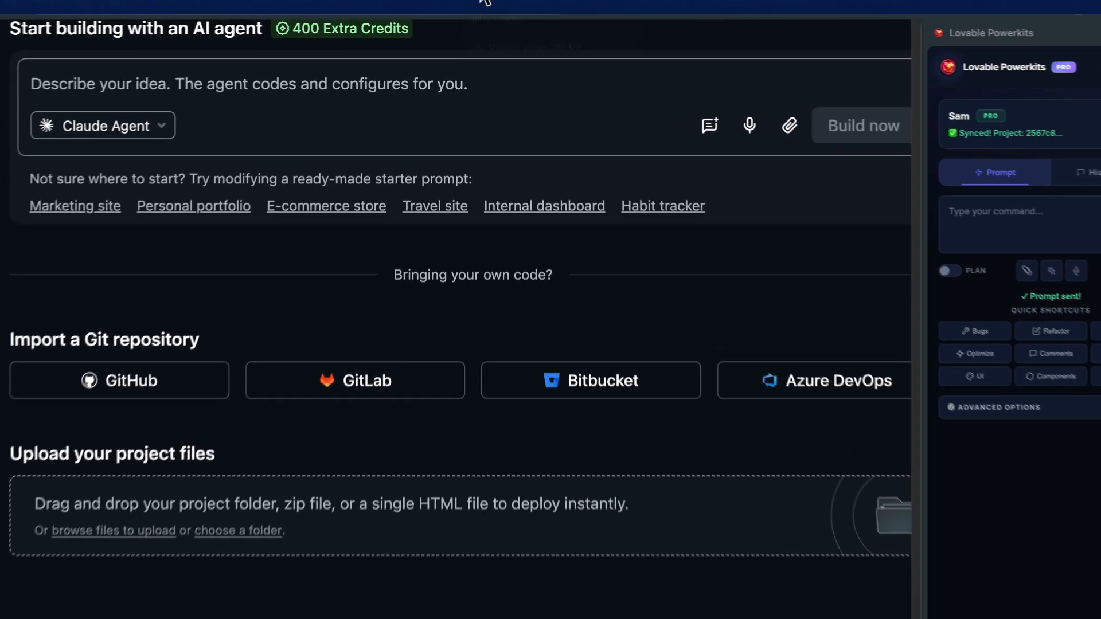
pyautogui.click(489, 2)
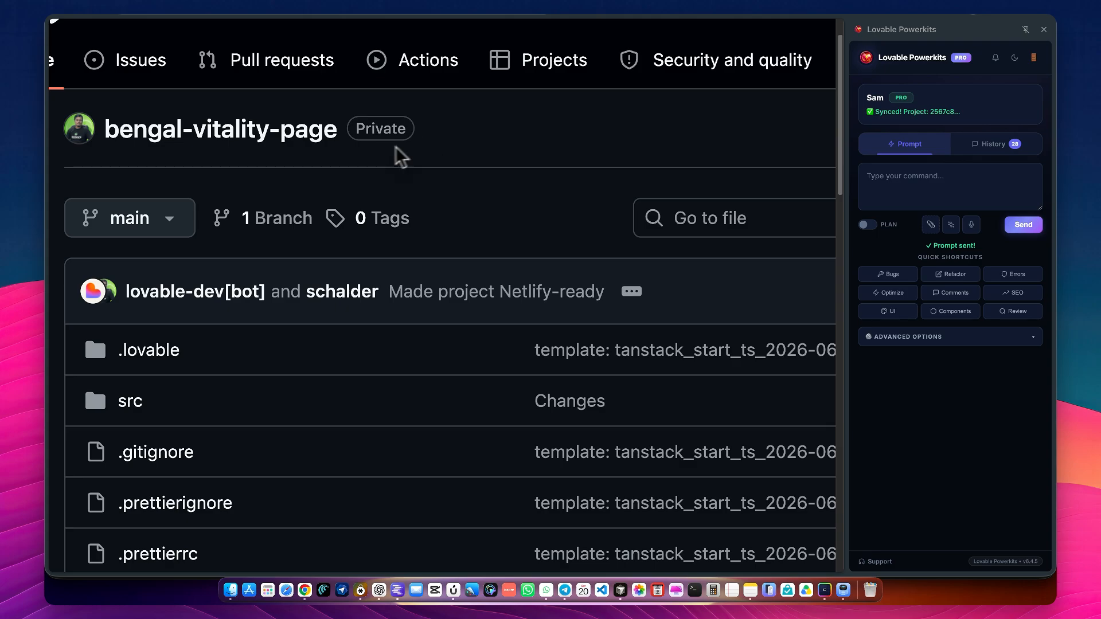
pyautogui.scroll(-5, 349, 135)
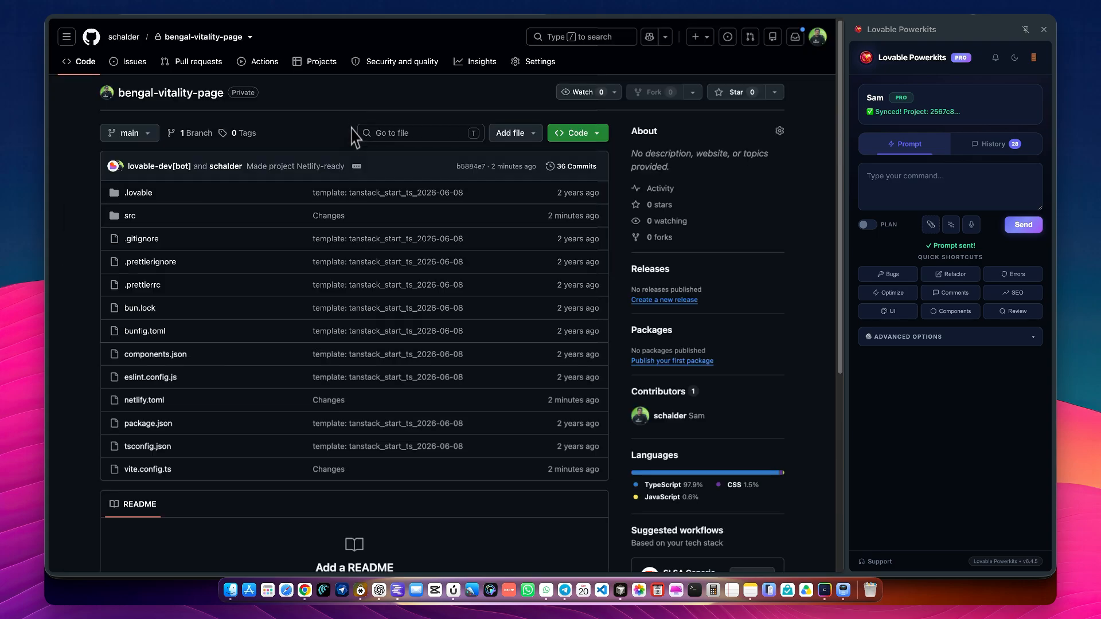
pyautogui.moveTo(1089, 95); pyautogui.dragTo(445, 49)
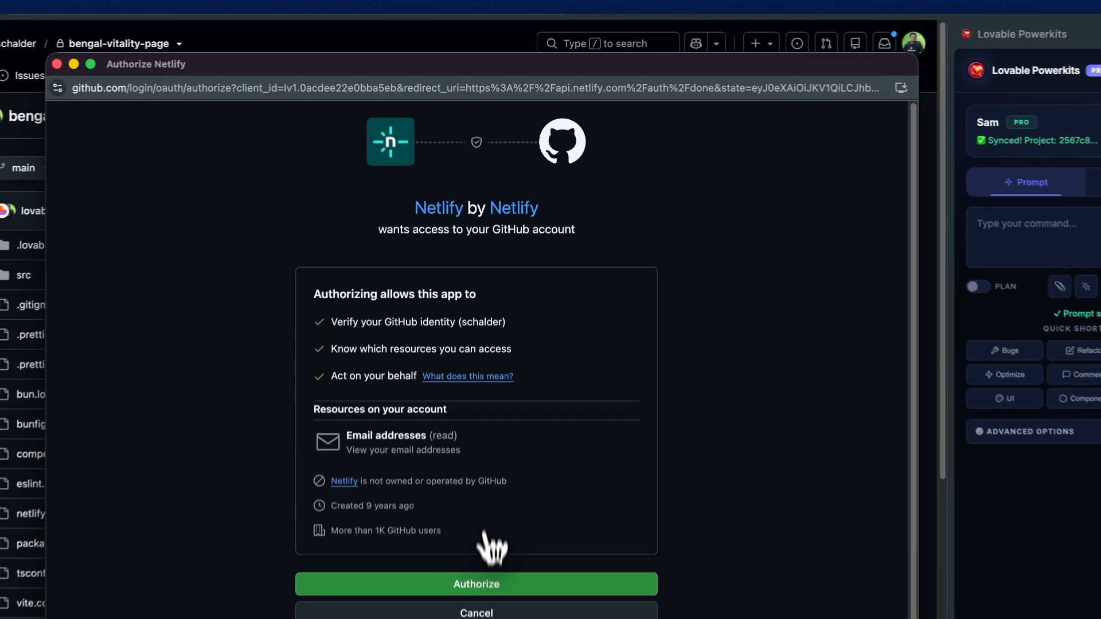
pyautogui.click(488, 584)
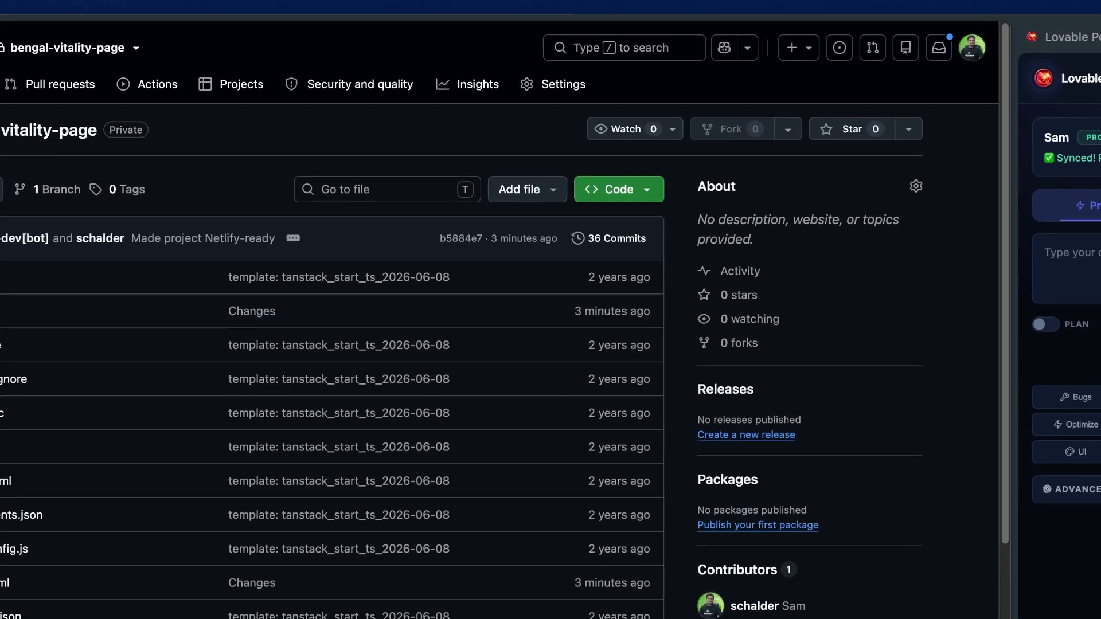
pyautogui.click(515, 4)
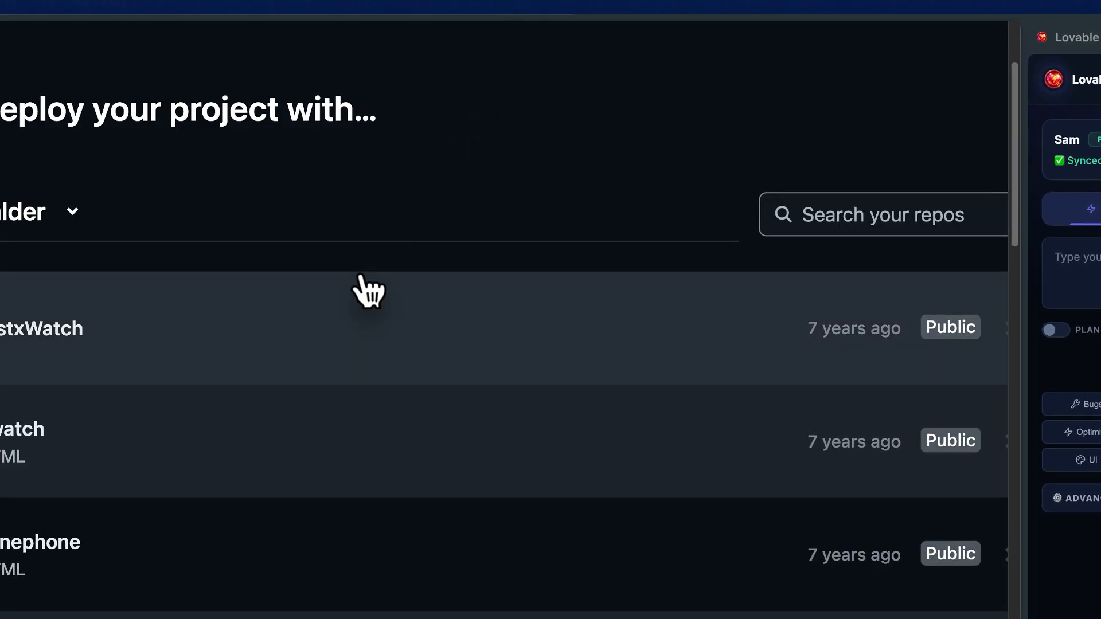
# Copy the repository name bengal-vitality-page from GitHub and search Netlify's repository list for it
pyautogui.scroll(-5, 363, 290)
pyautogui.scroll(-10, 405, 201)
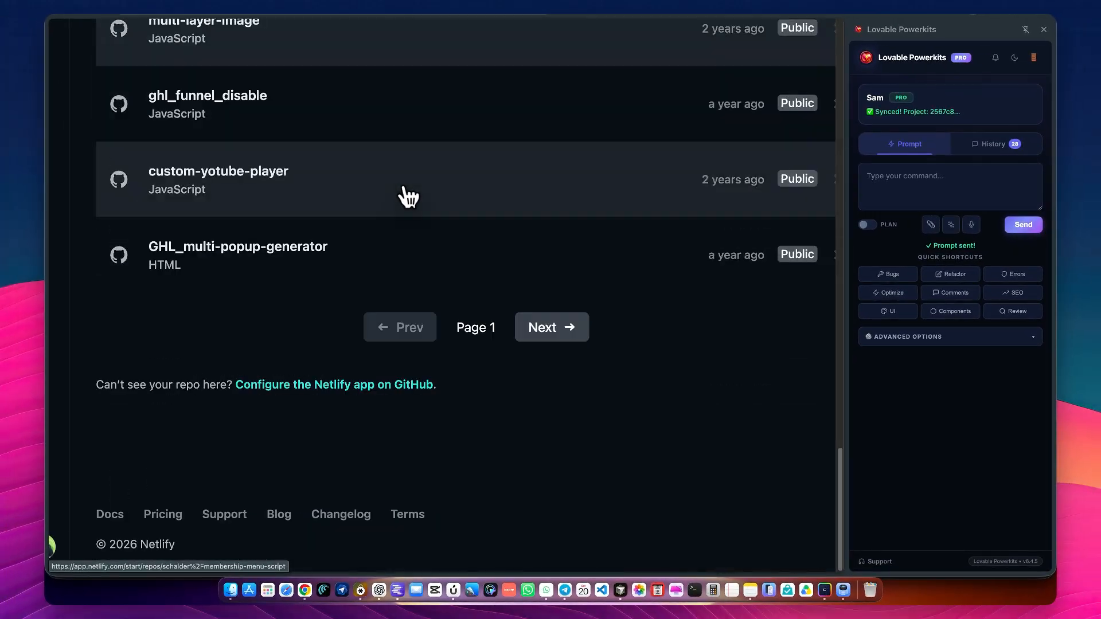
pyautogui.scroll(15, 406, 198)
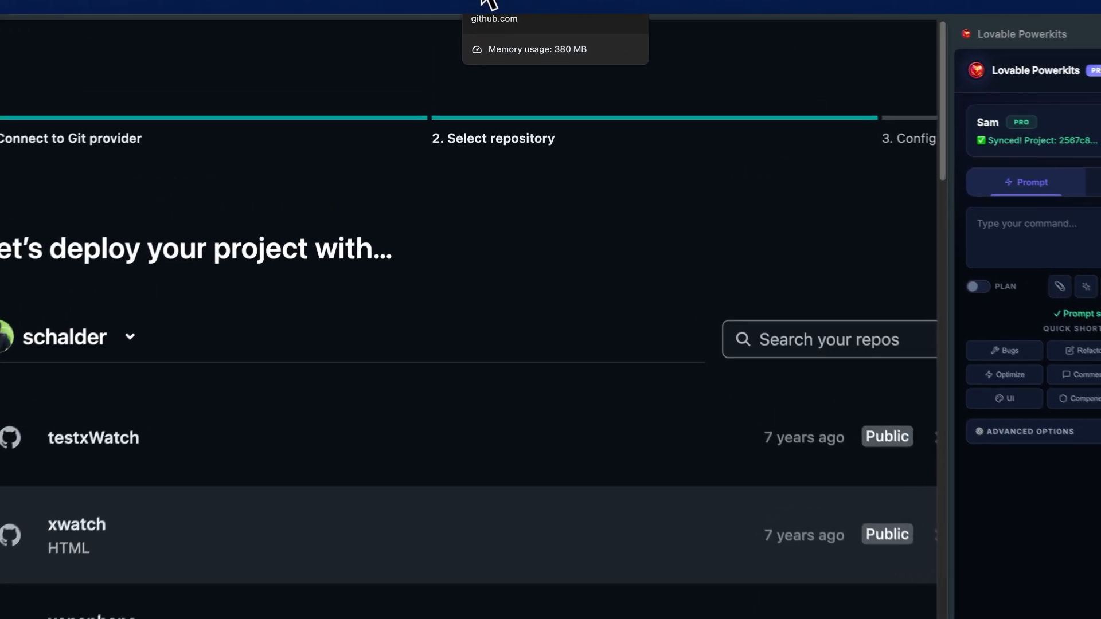
pyautogui.click(488, 2)
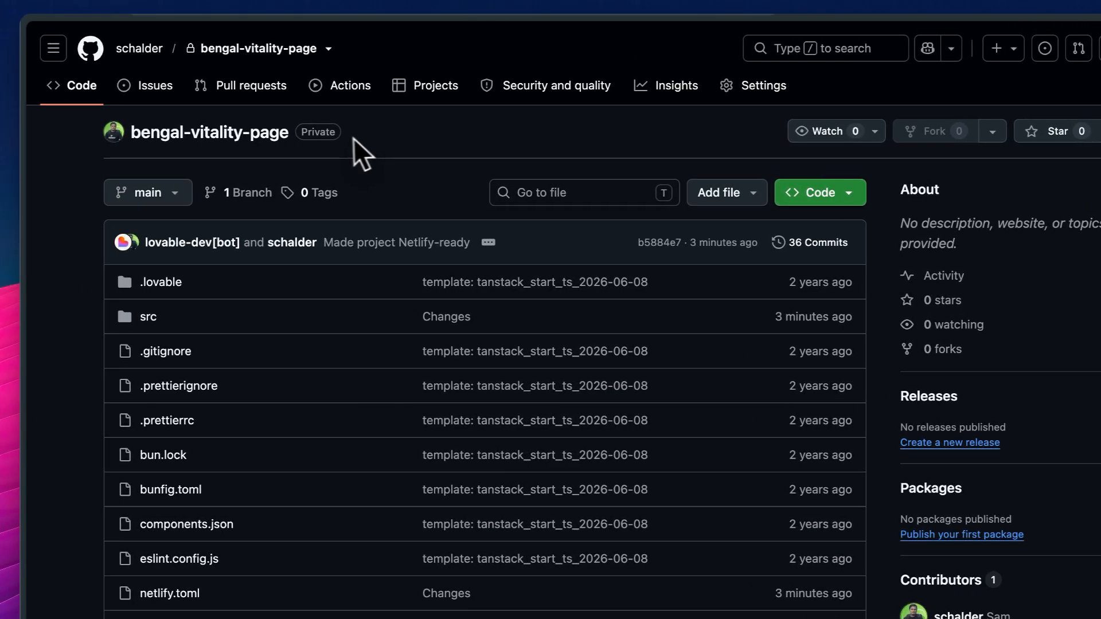
pyautogui.moveTo(319, 139); pyautogui.dragTo(150, 128)
pyautogui.hotkey('ctrl', 'c')
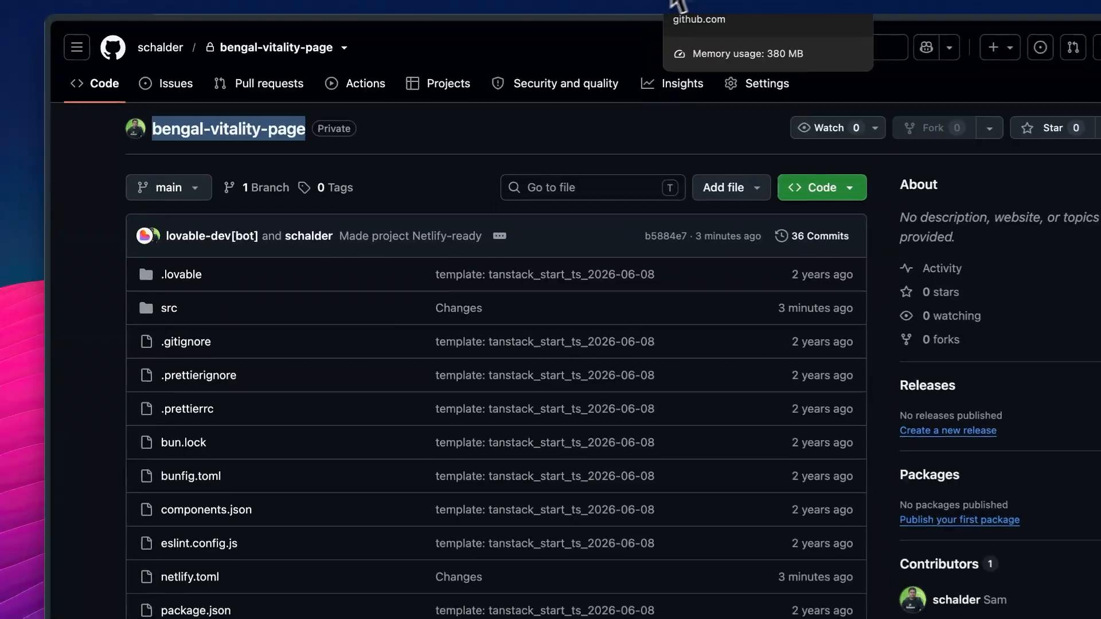
pyautogui.click(613, 4)
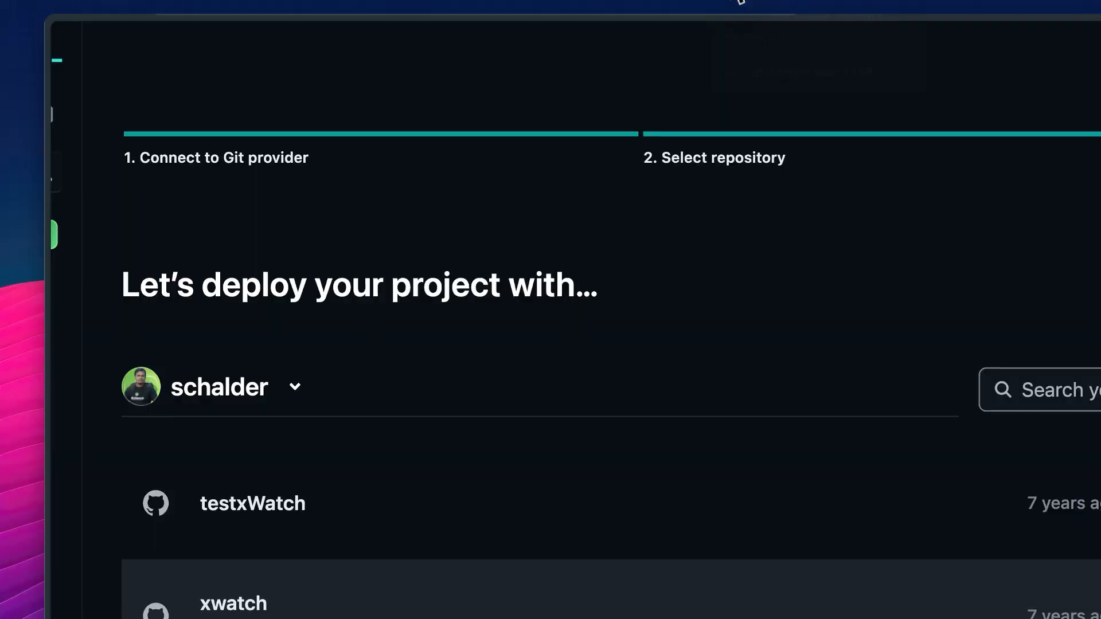
pyautogui.click(929, 324)
pyautogui.hotkey('ctrl', 'v')
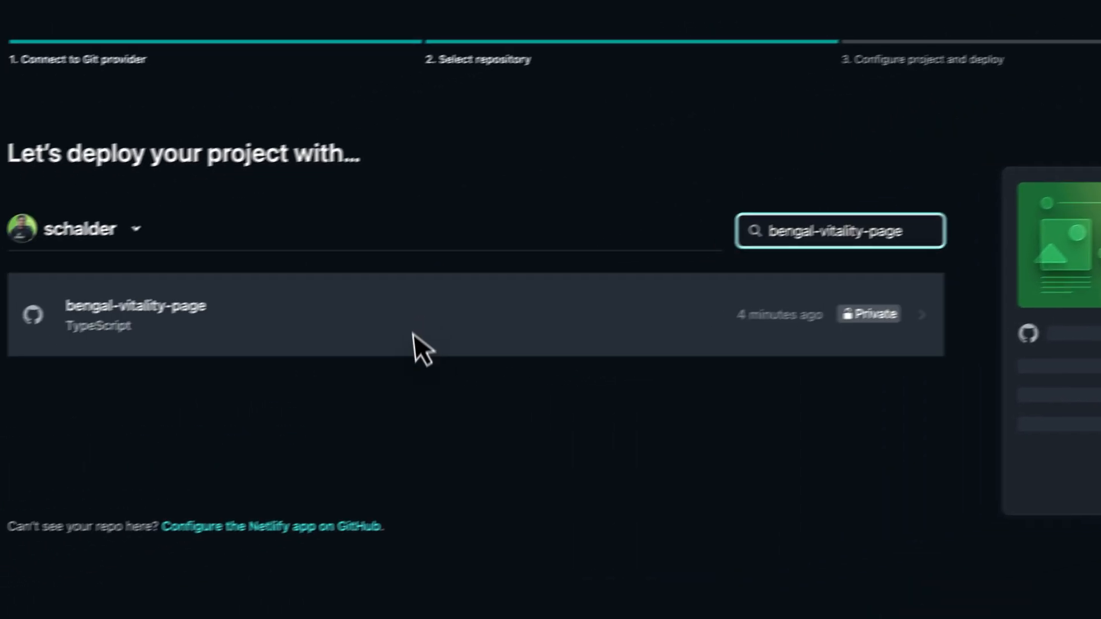
# Select the bengal-vitality-page repository for deployment and enter bengal-vitality-page as the project name
pyautogui.click(514, 274)
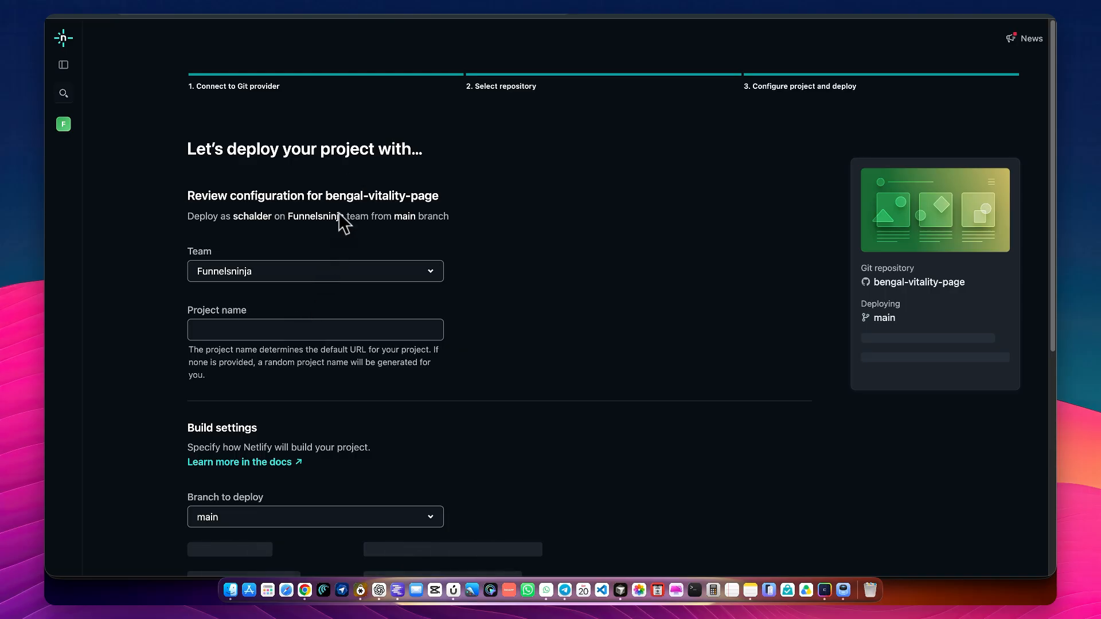
pyautogui.click(248, 329)
pyautogui.press('super+v')
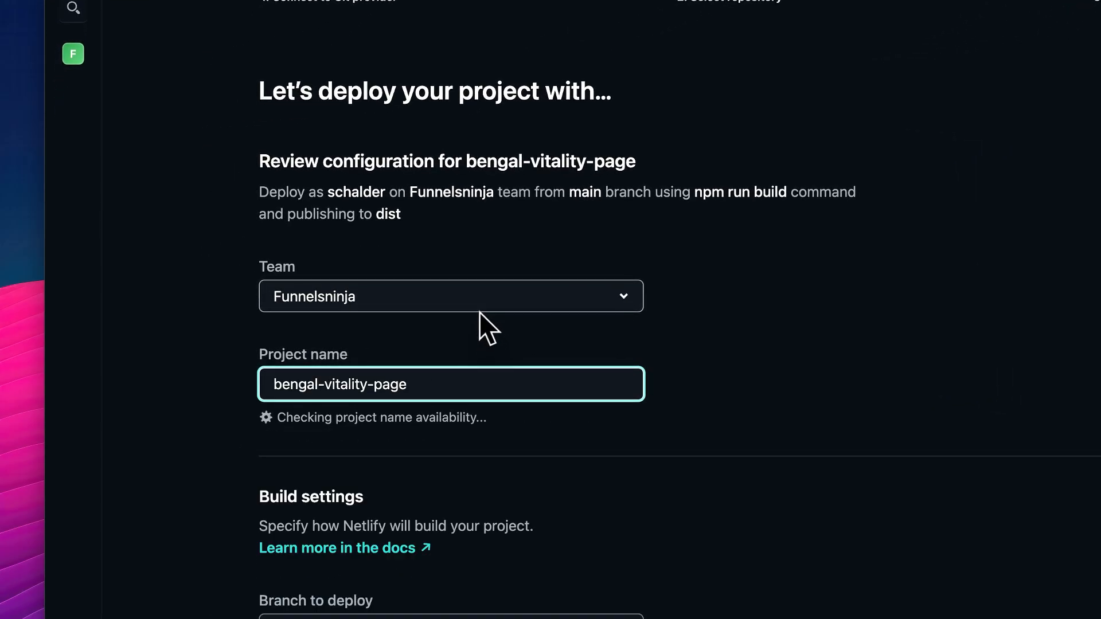
pyautogui.scroll(-3, 479, 312)
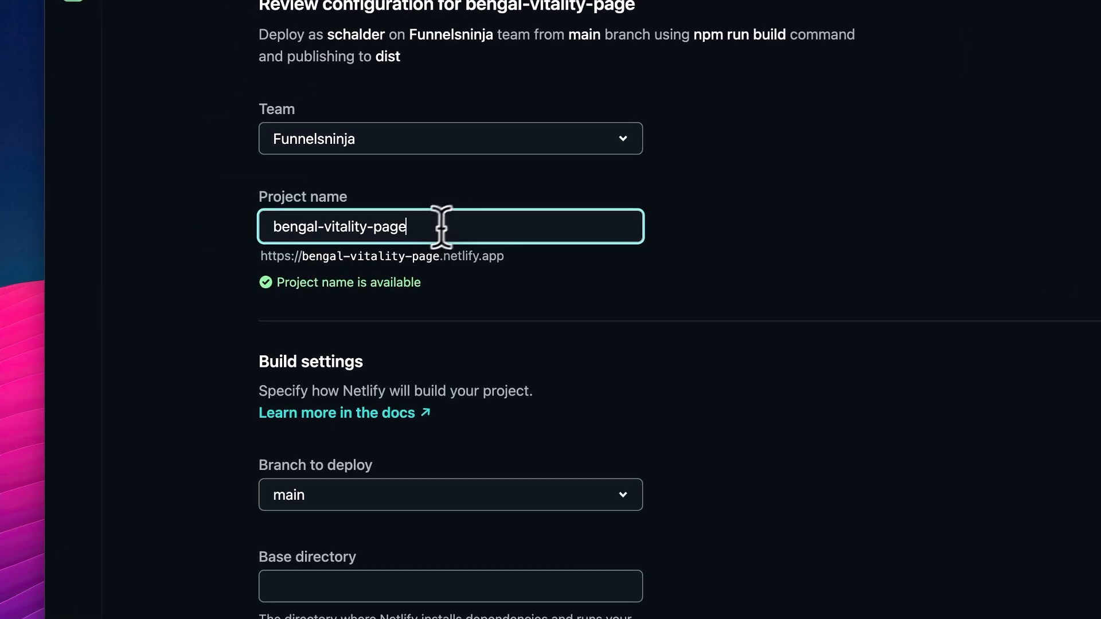
# Replace the project name with bitroot-lp-demo
pyautogui.press('super+a')
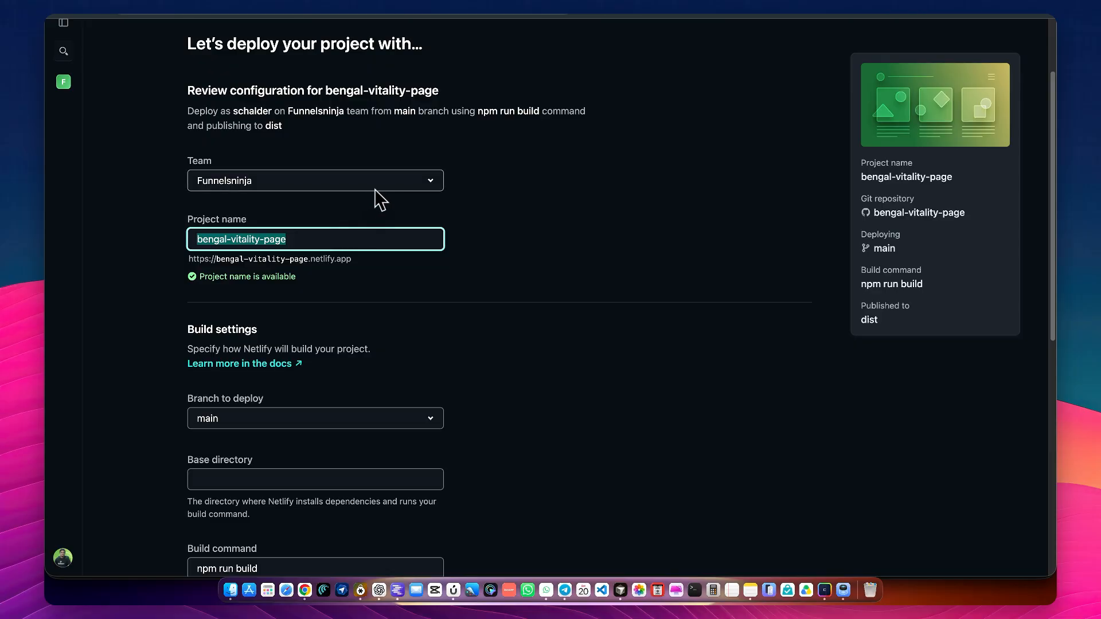
pyautogui.write('bitroot')
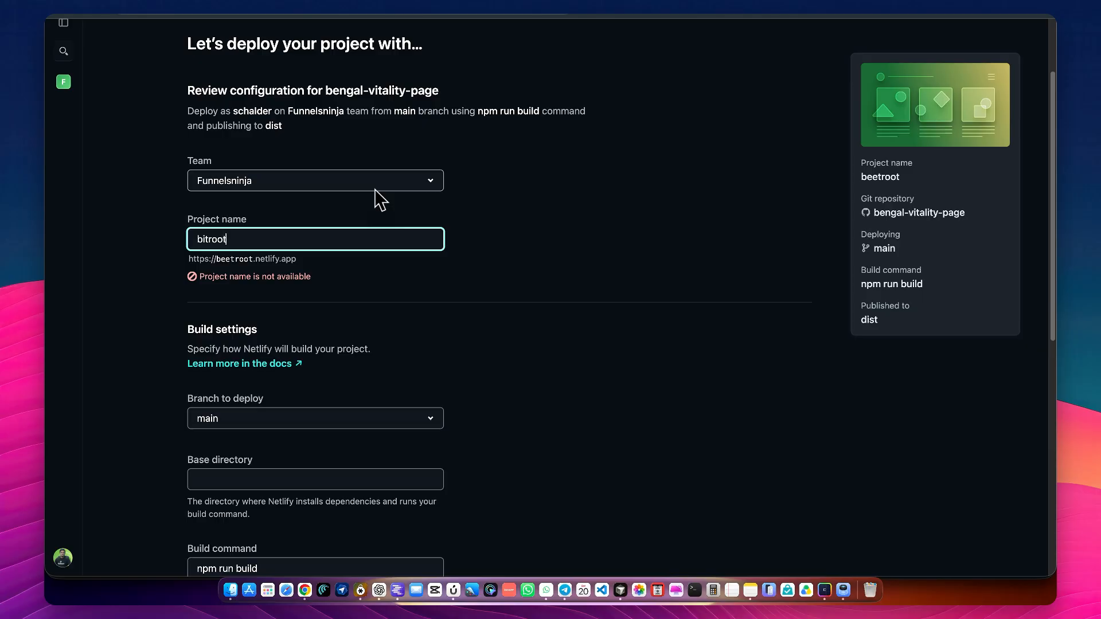
pyautogui.write('-lo')
pyautogui.press('BackSpace')
pyautogui.write('p-demo')
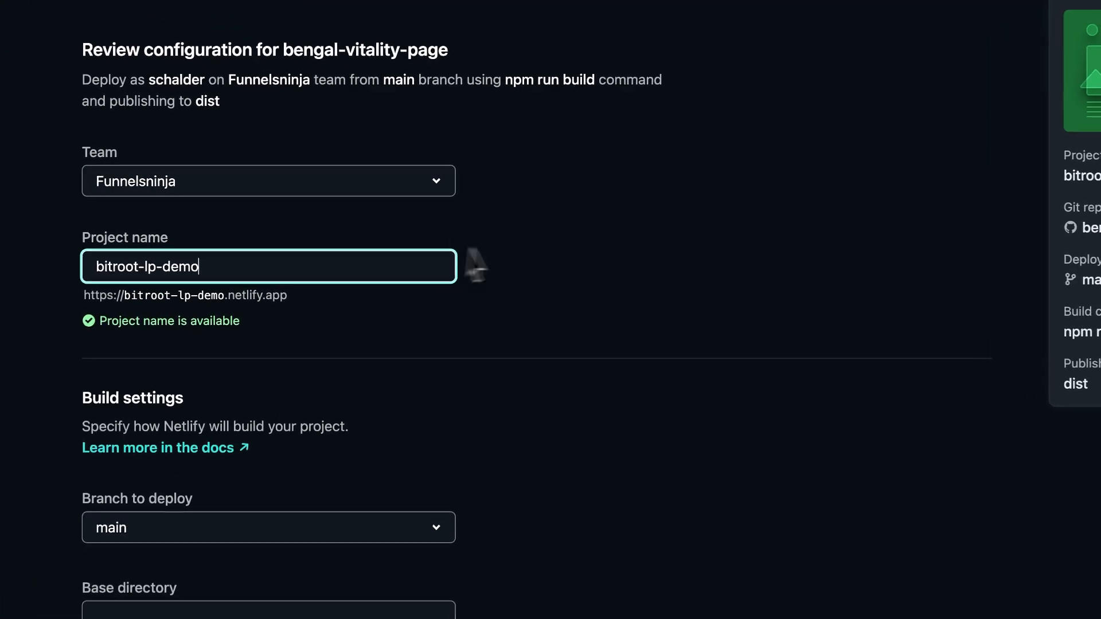
pyautogui.click(548, 256)
# Switch to Lovable and read its Netlify deployment instructions, including the step about environment variables
pyautogui.scroll(-2, 261, 276)
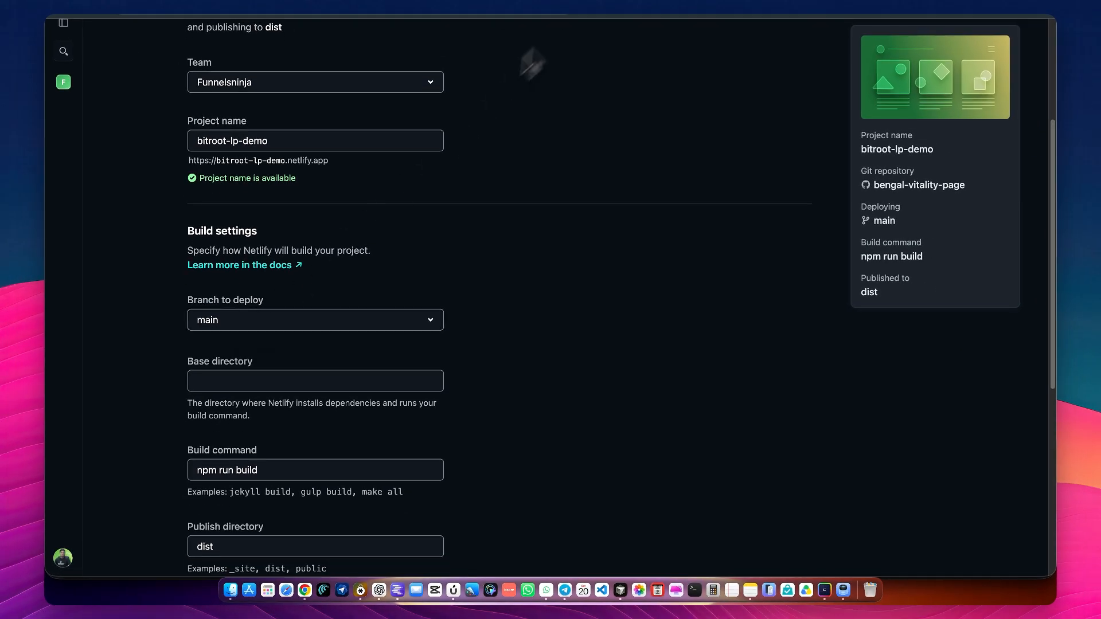
pyautogui.click(461, 1)
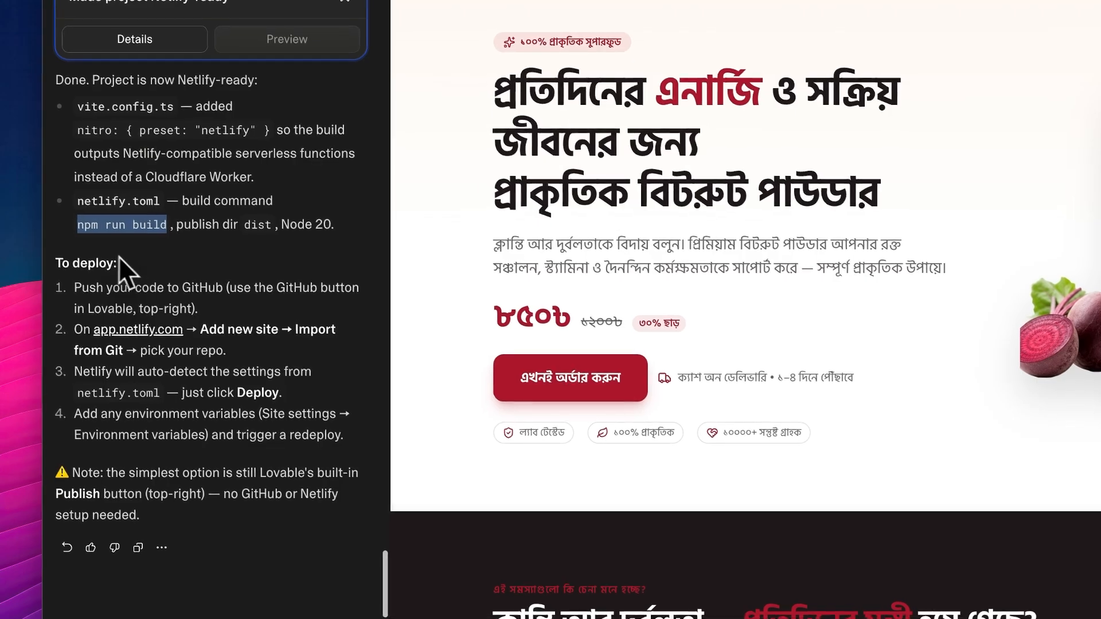
pyautogui.click(85, 251)
pyautogui.scroll(5, 69, 290)
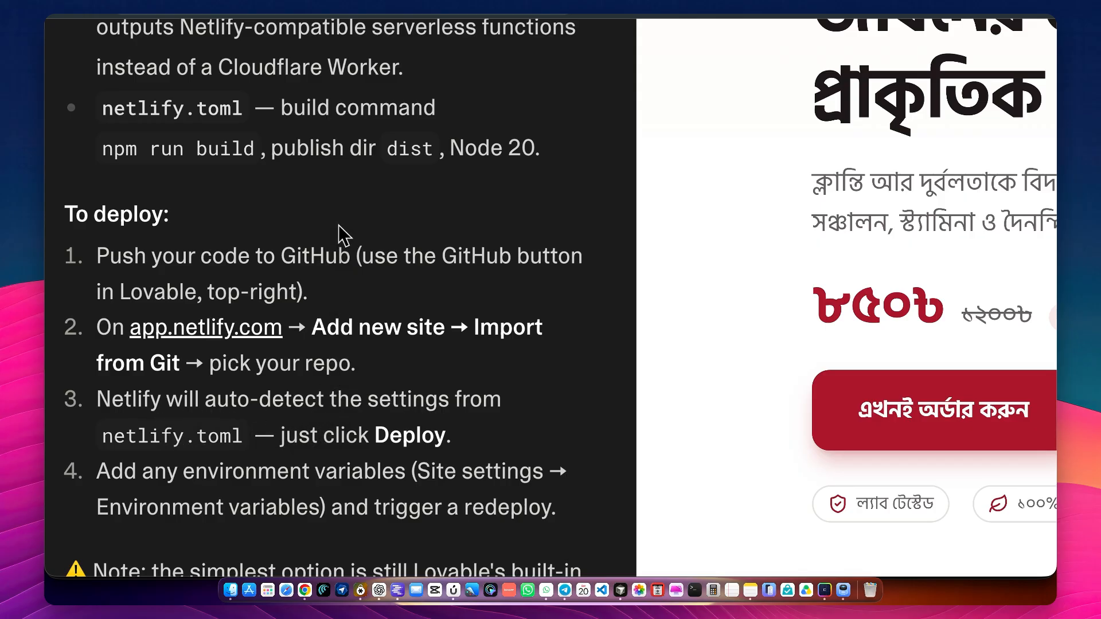
pyautogui.scroll(-3, 339, 226)
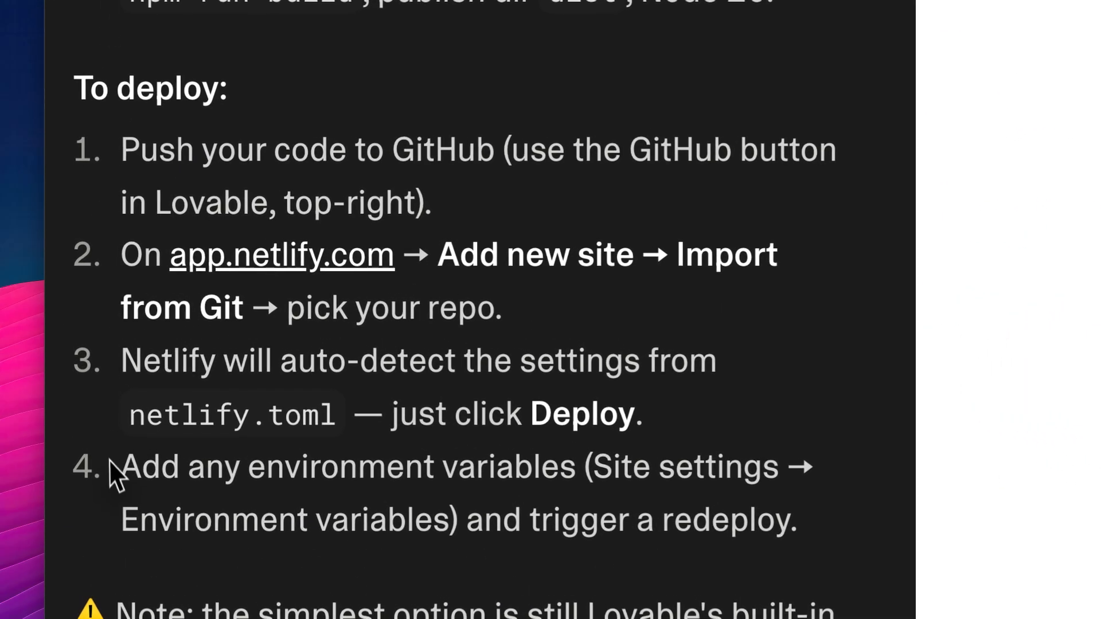
pyautogui.moveTo(94, 393); pyautogui.dragTo(160, 397)
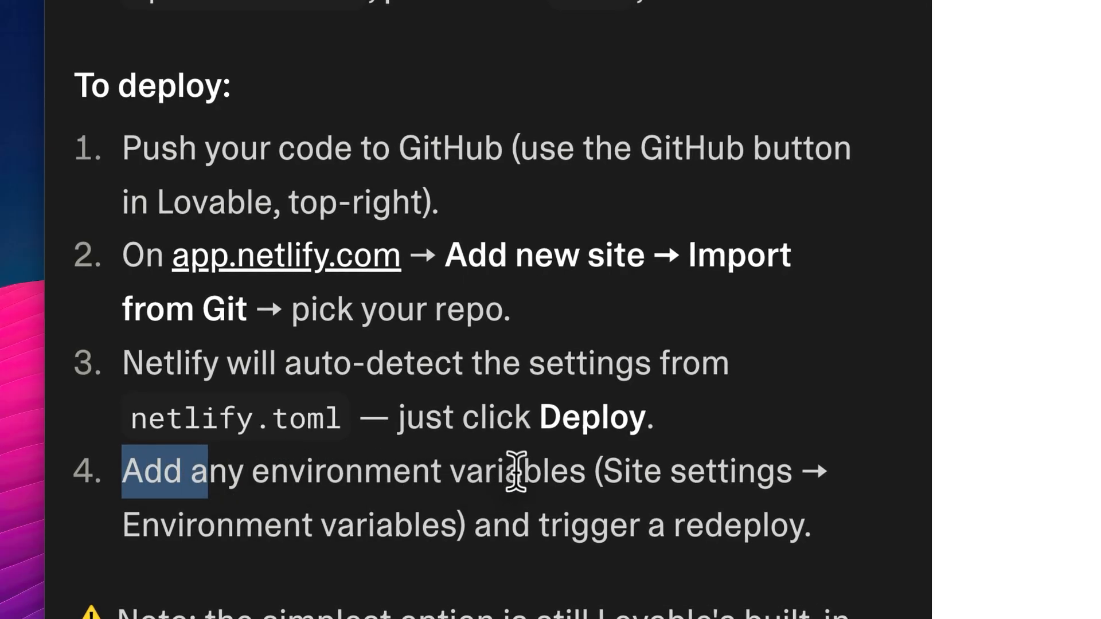
pyautogui.click(515, 469)
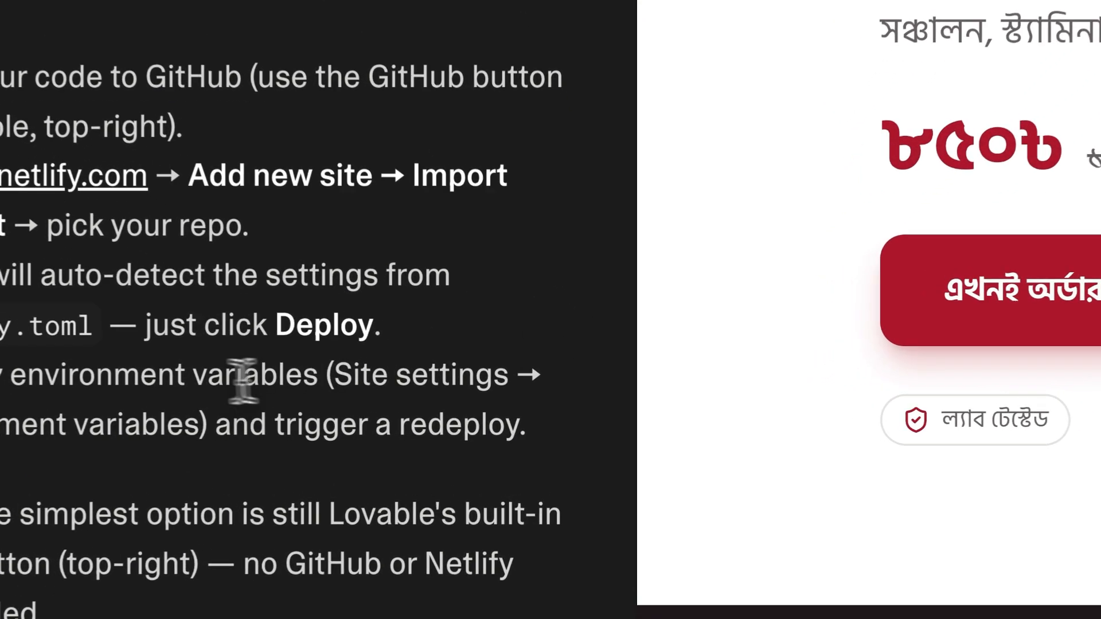
pyautogui.moveTo(0, 375); pyautogui.dragTo(531, 426)
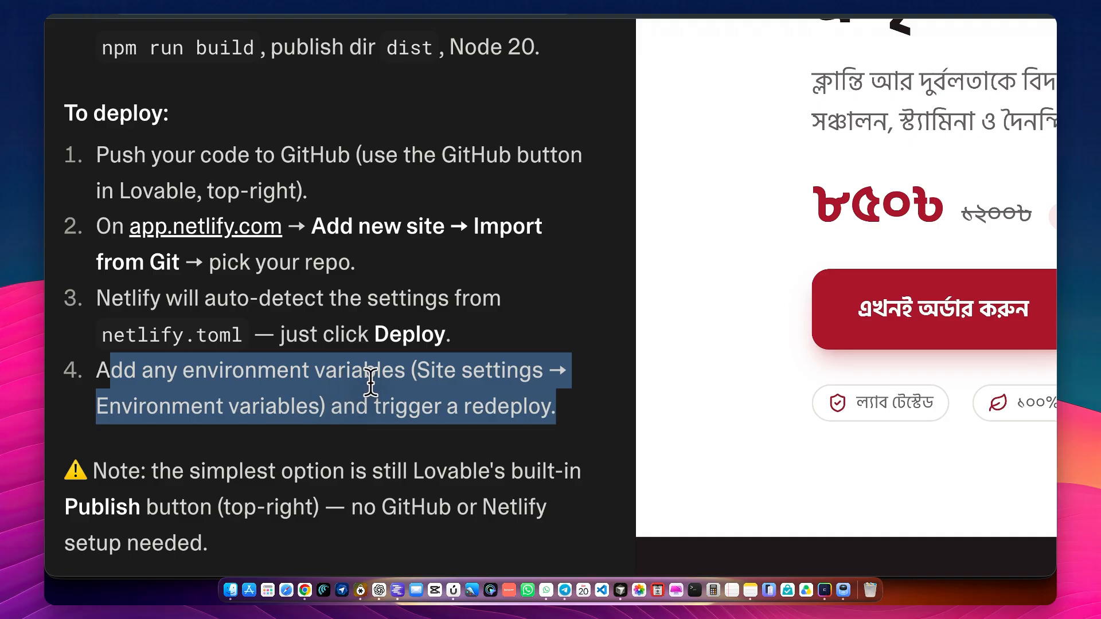
pyautogui.scroll(-2, 373, 386)
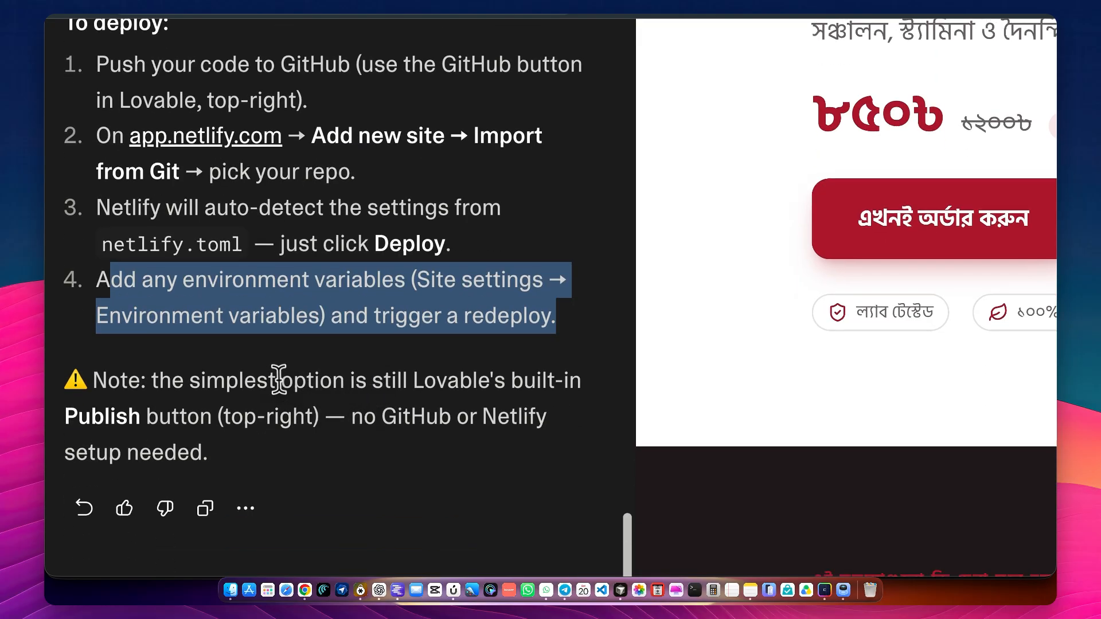
pyautogui.scroll(-5, 275, 377)
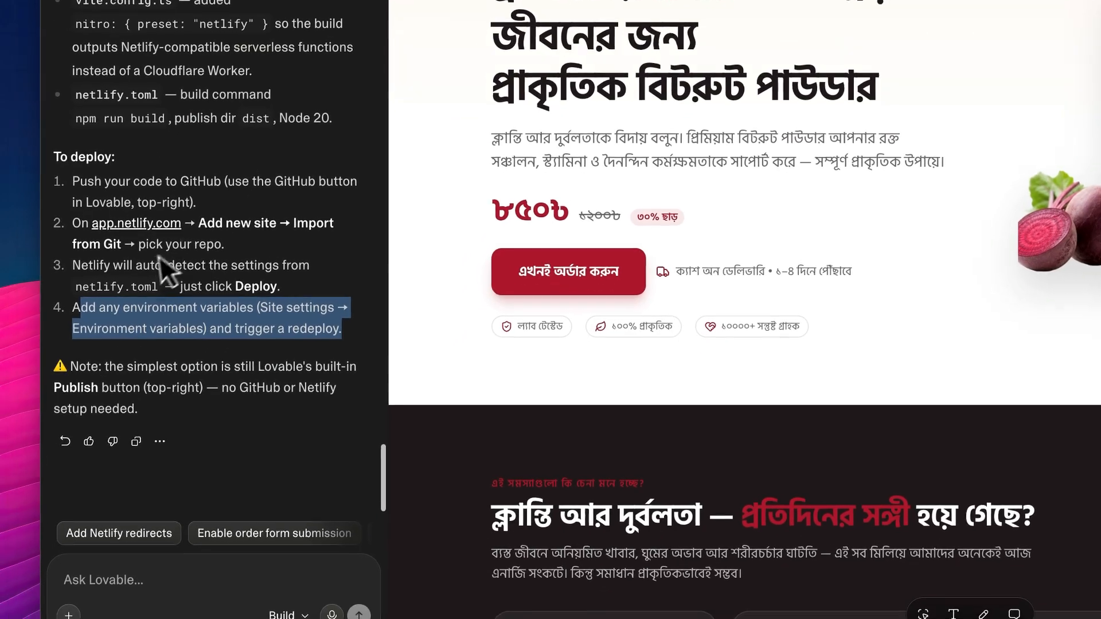
# Check the netlify.toml build command, publish directory and Node version in Lovable's summary
pyautogui.scroll(1, 172, 219)
pyautogui.scroll(-1, 172, 219)
pyautogui.click(166, 276)
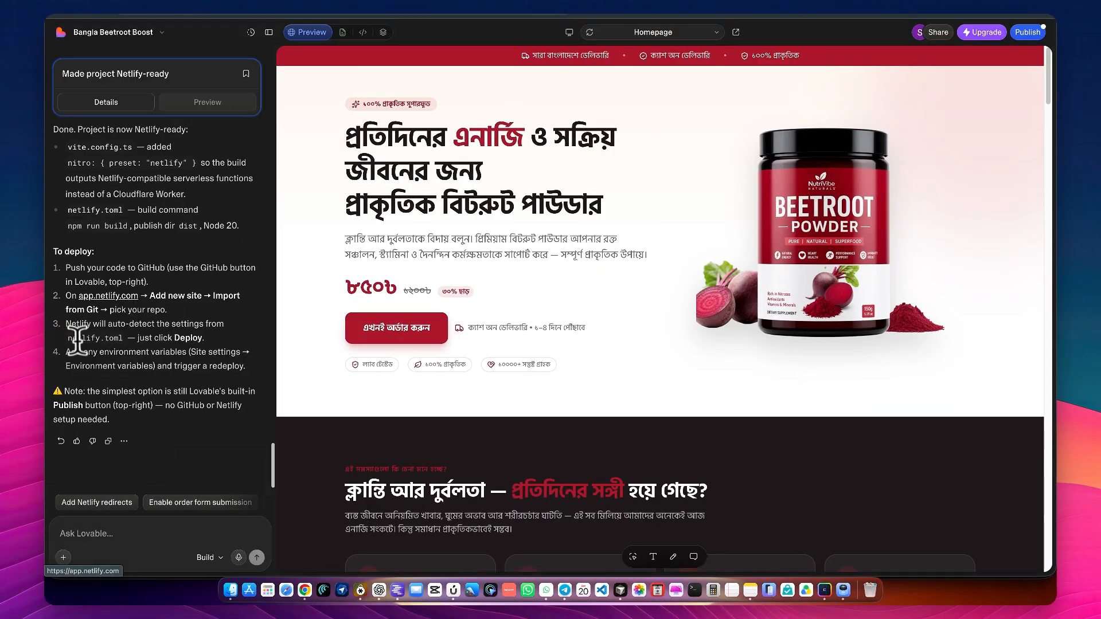
pyautogui.scroll(3, 99, 300)
pyautogui.scroll(-3, 99, 301)
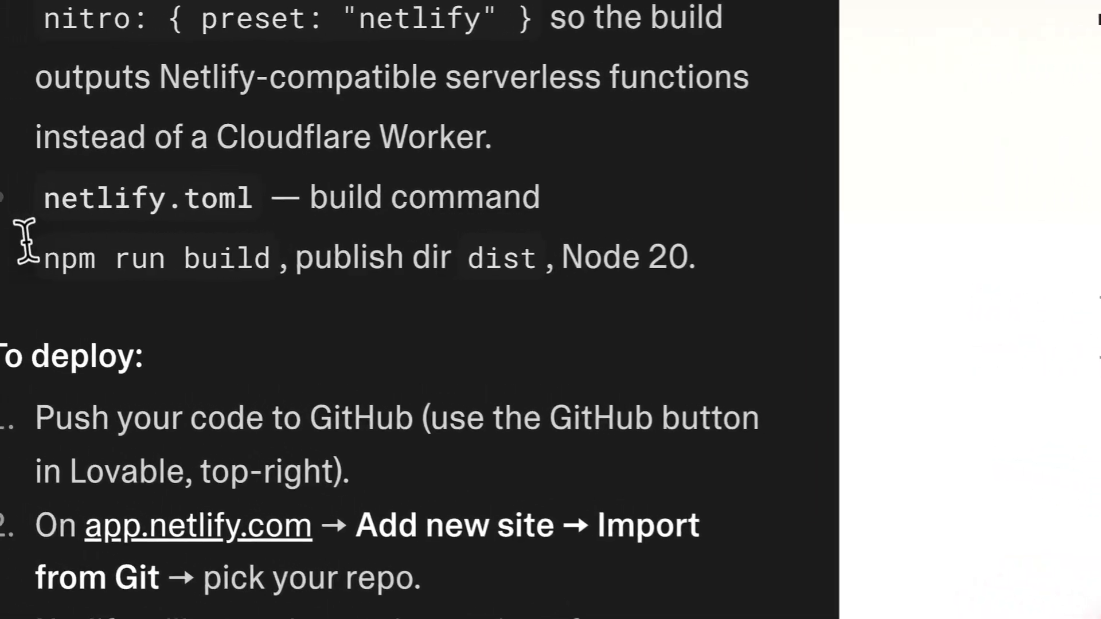
pyautogui.moveTo(68, 239); pyautogui.dragTo(545, 244)
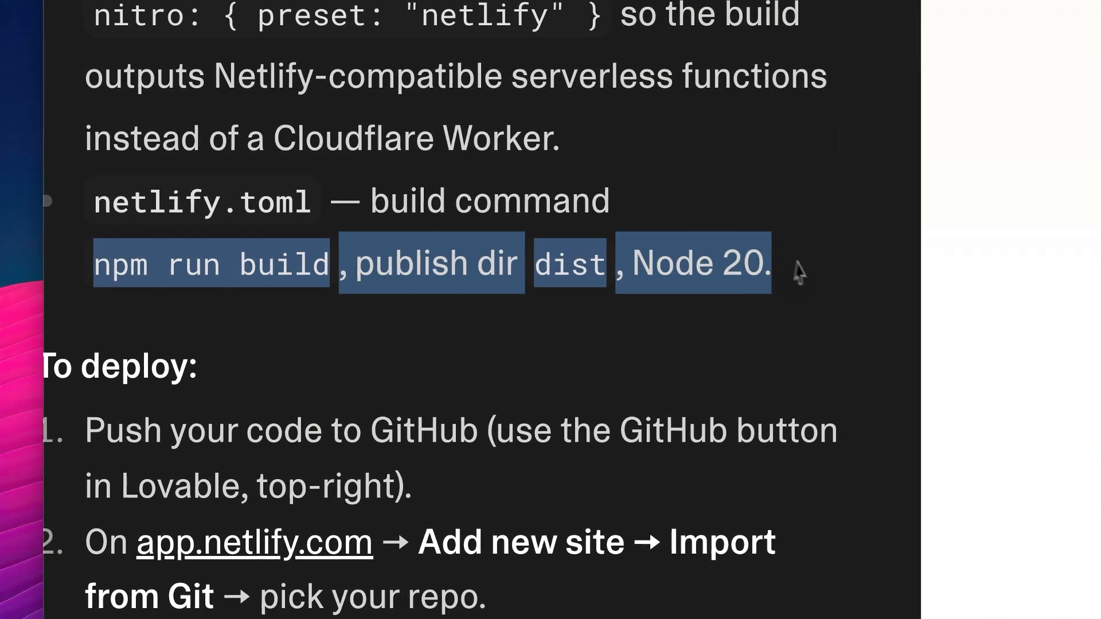
pyautogui.click(737, 271)
# Return to Netlify and compare its branch, build command, publish directory and functions directory settings with Lovable's netlify.toml notes
pyautogui.click(579, 5)
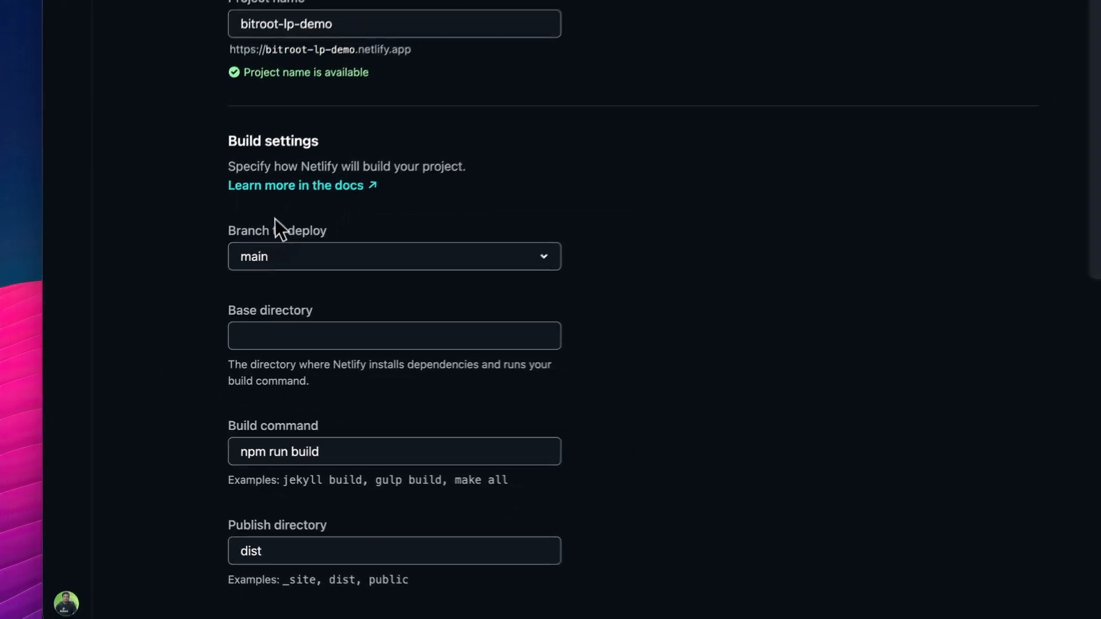
pyautogui.scroll(-2, 276, 276)
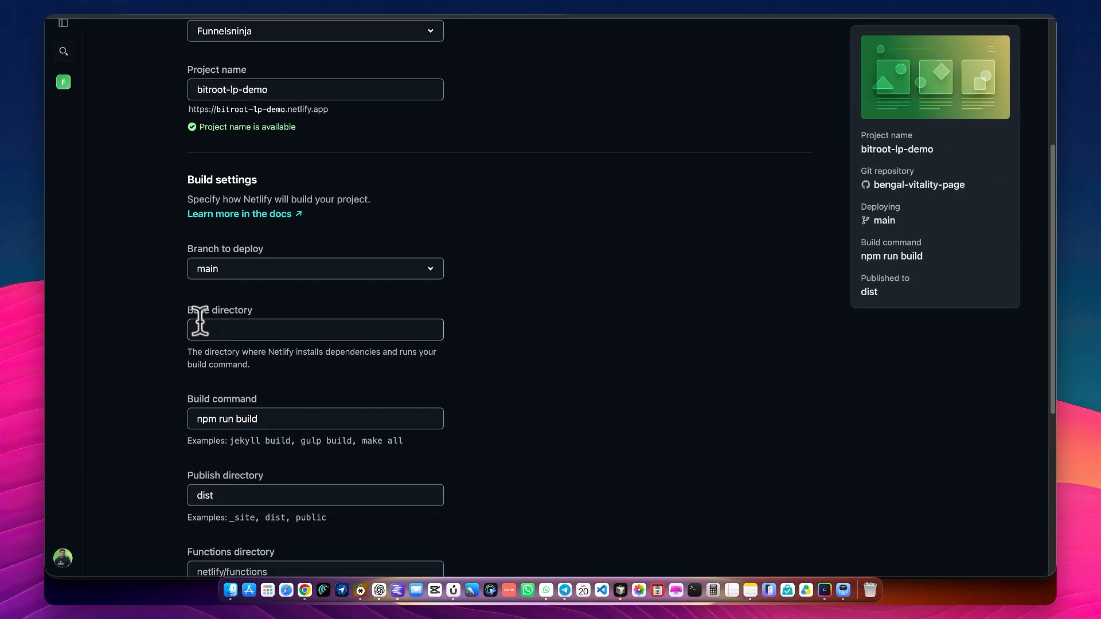
pyautogui.scroll(-3, 263, 310)
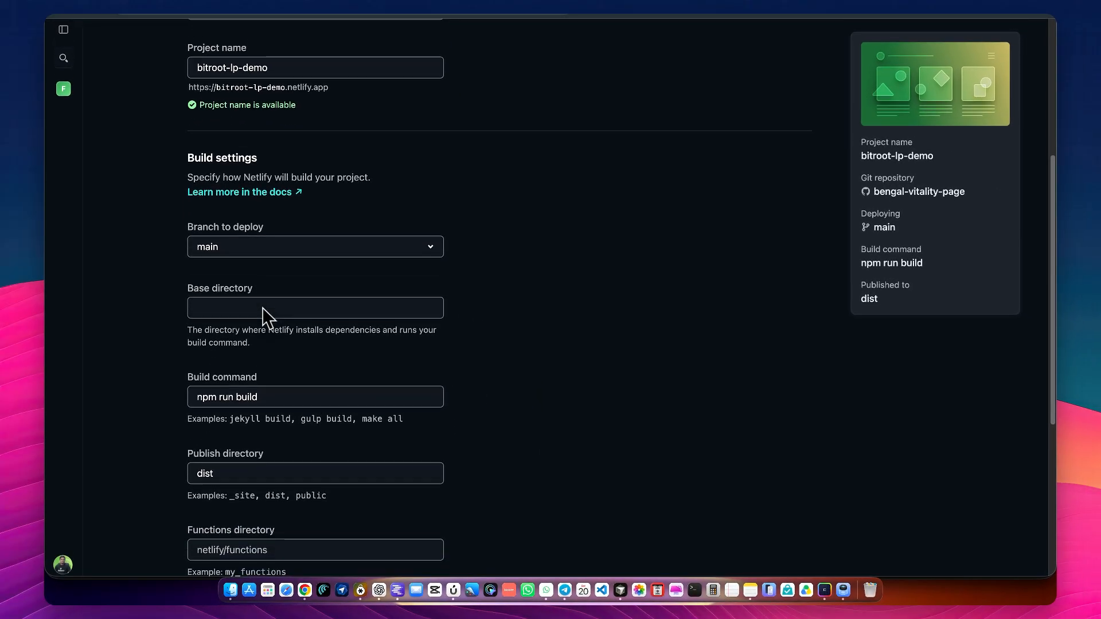
pyautogui.scroll(5, 189, 336)
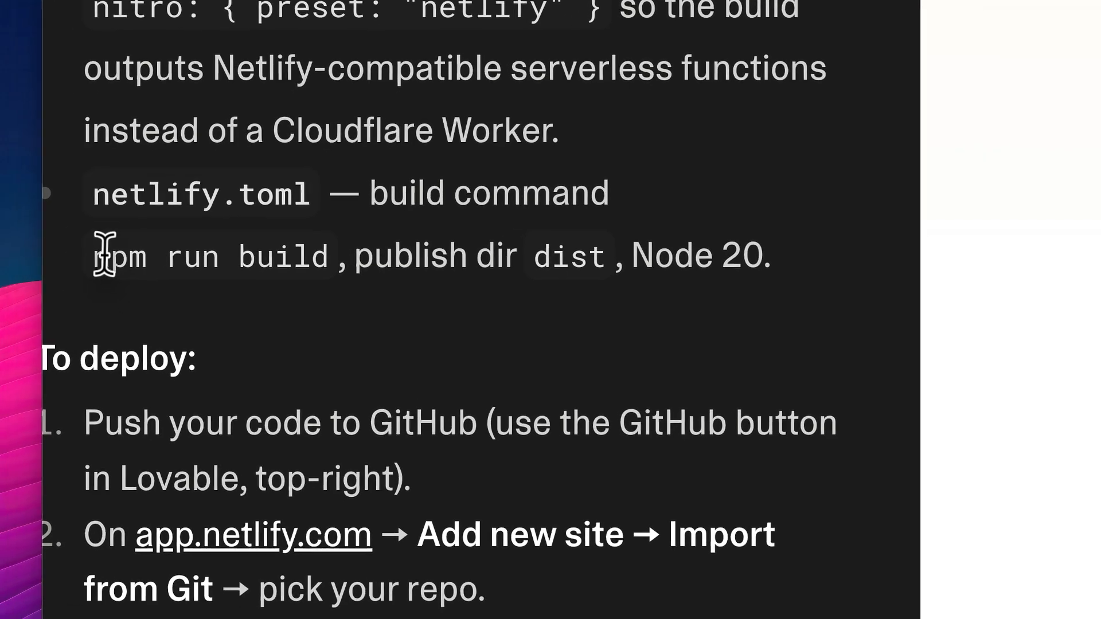
pyautogui.moveTo(105, 255); pyautogui.dragTo(295, 254)
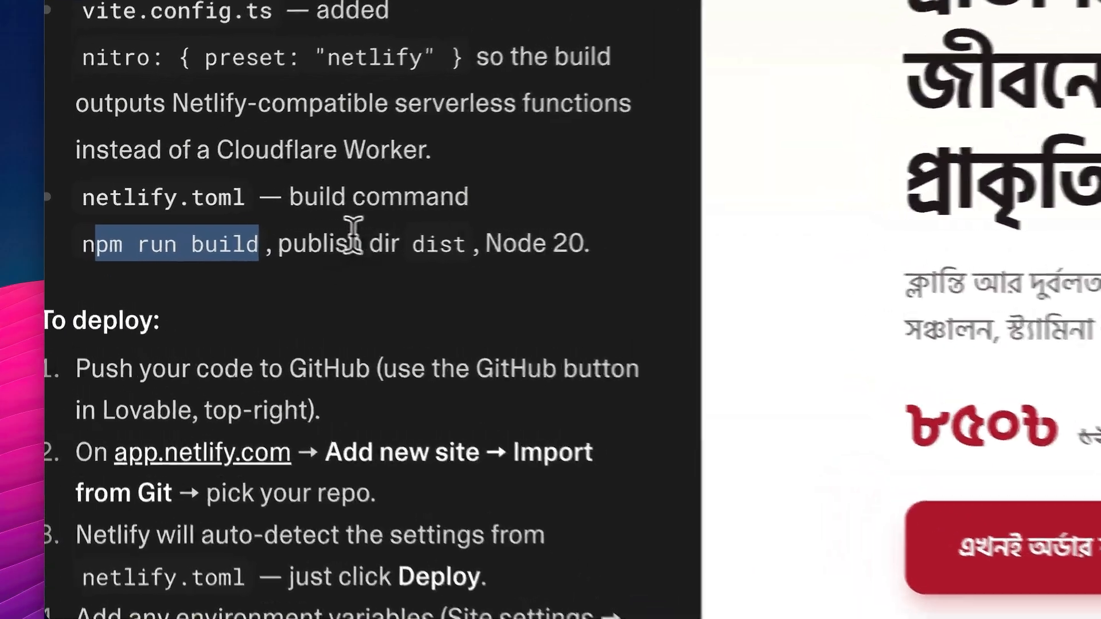
pyautogui.tripleClick(423, 243)
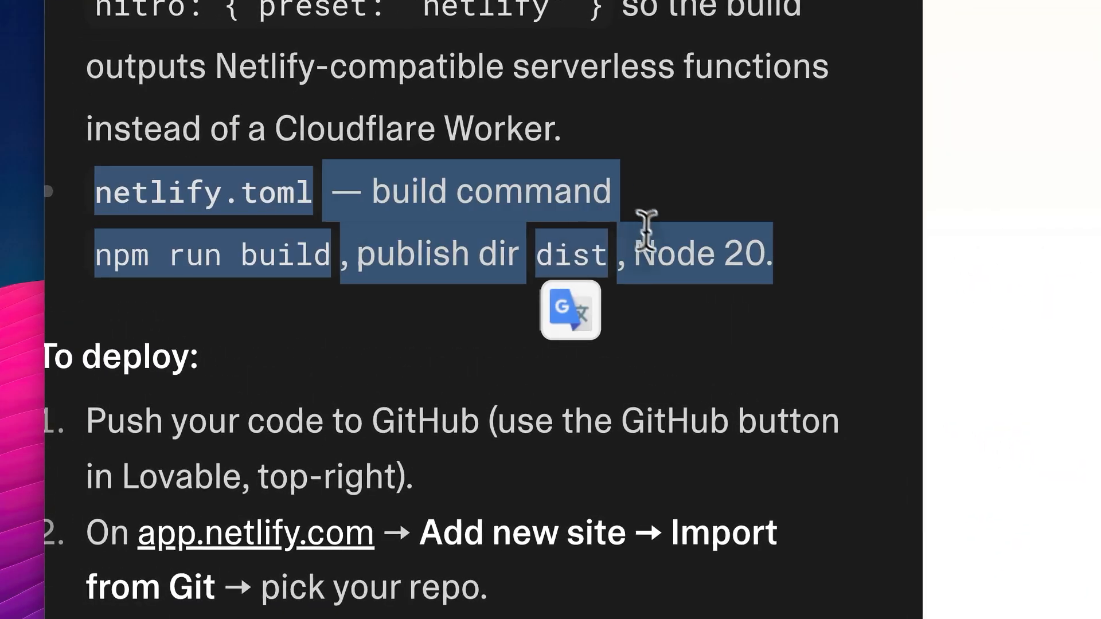
pyautogui.click(576, 247)
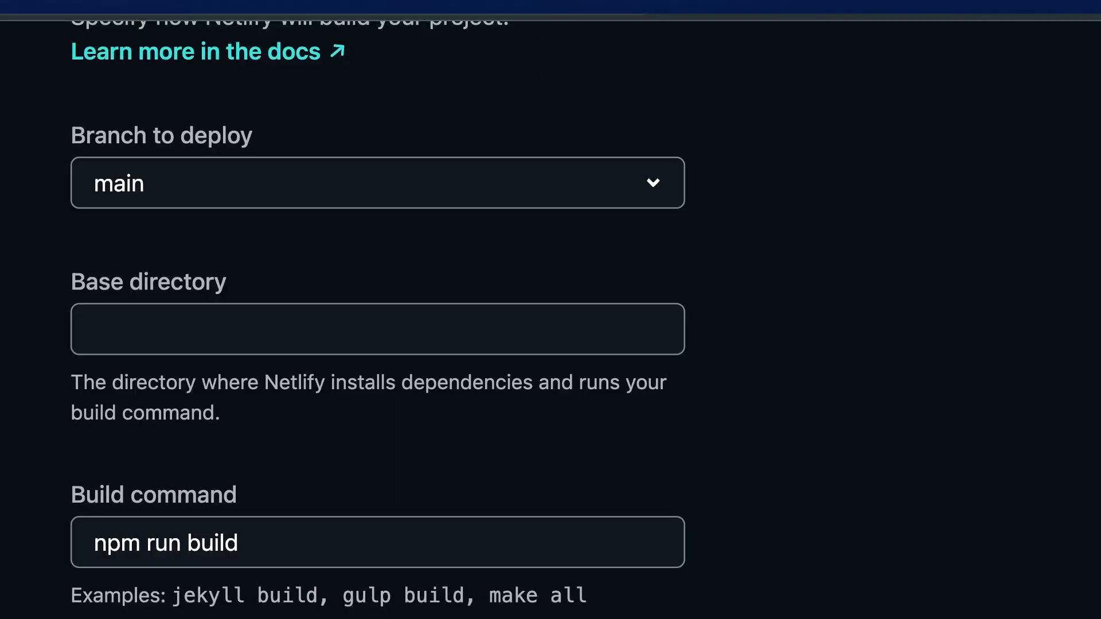
pyautogui.click(328, 400)
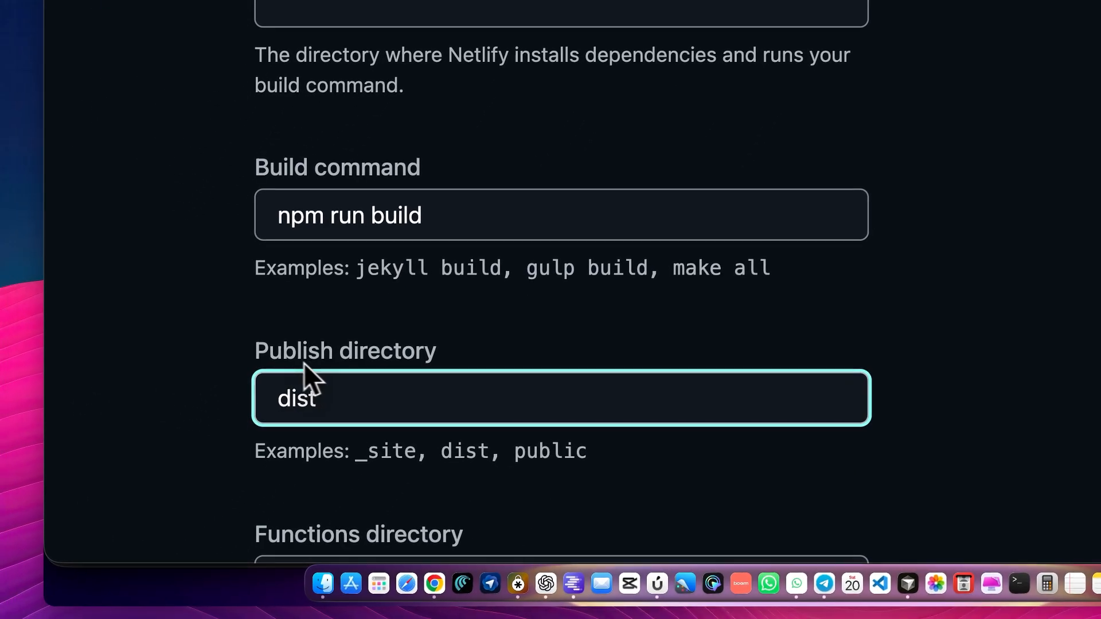
pyautogui.scroll(-3, 300, 358)
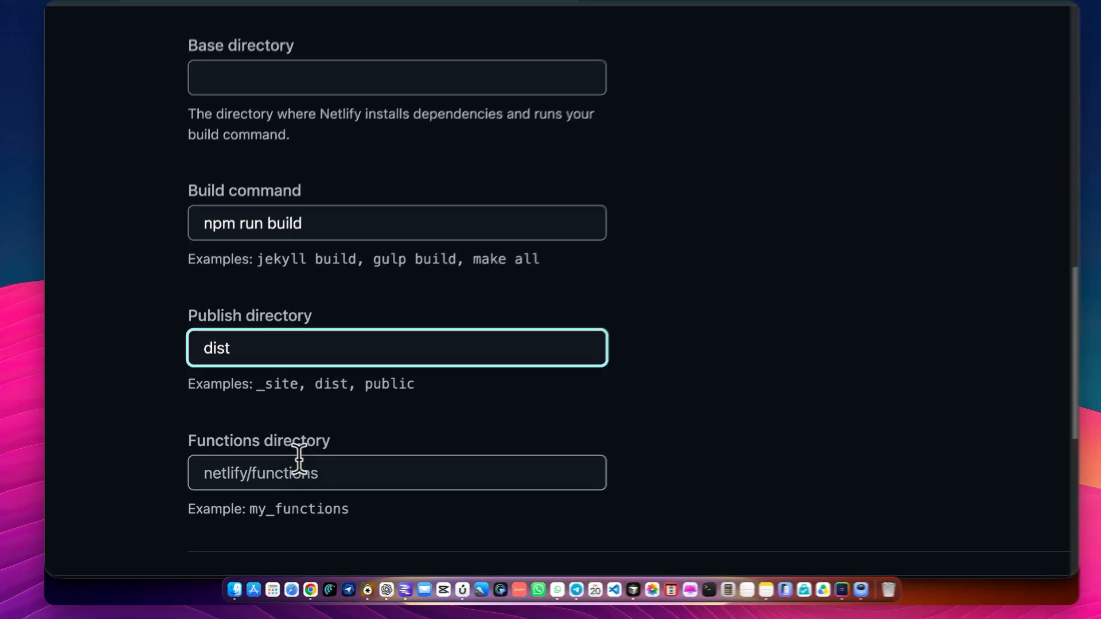
pyautogui.click(388, 468)
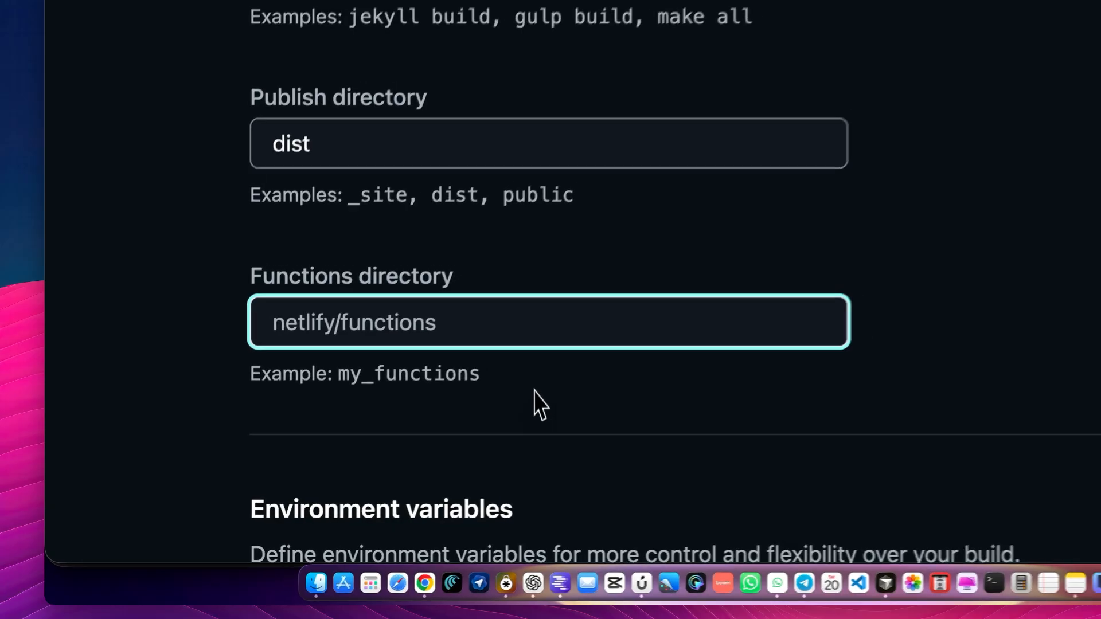
pyautogui.scroll(-5, 315, 374)
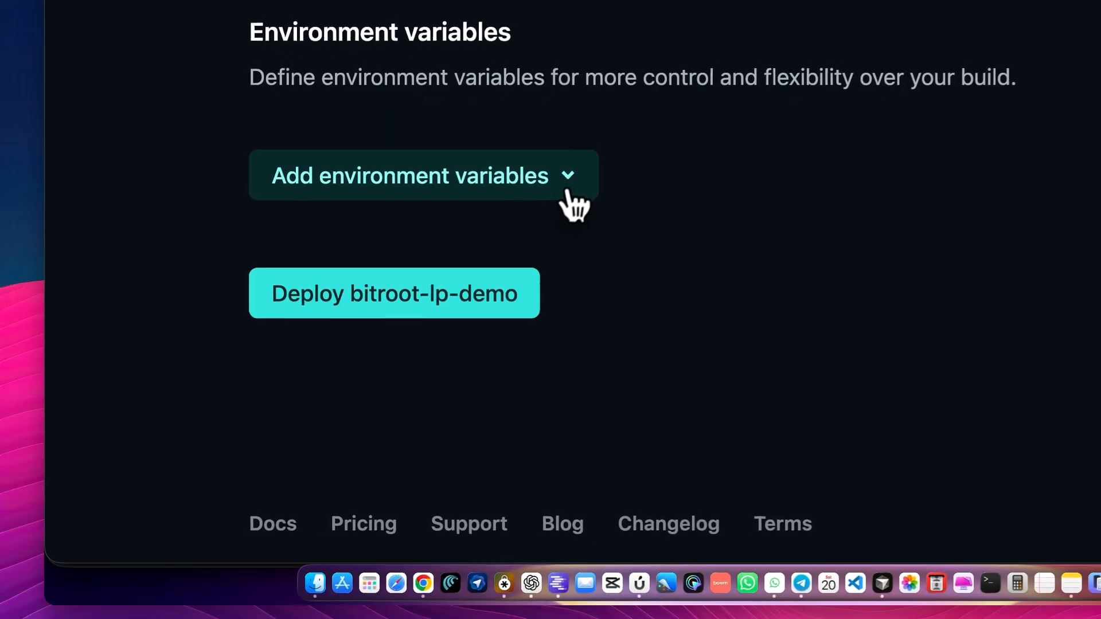
# Try adding a key/value environment variable and remove the blank entry
pyautogui.click(568, 195)
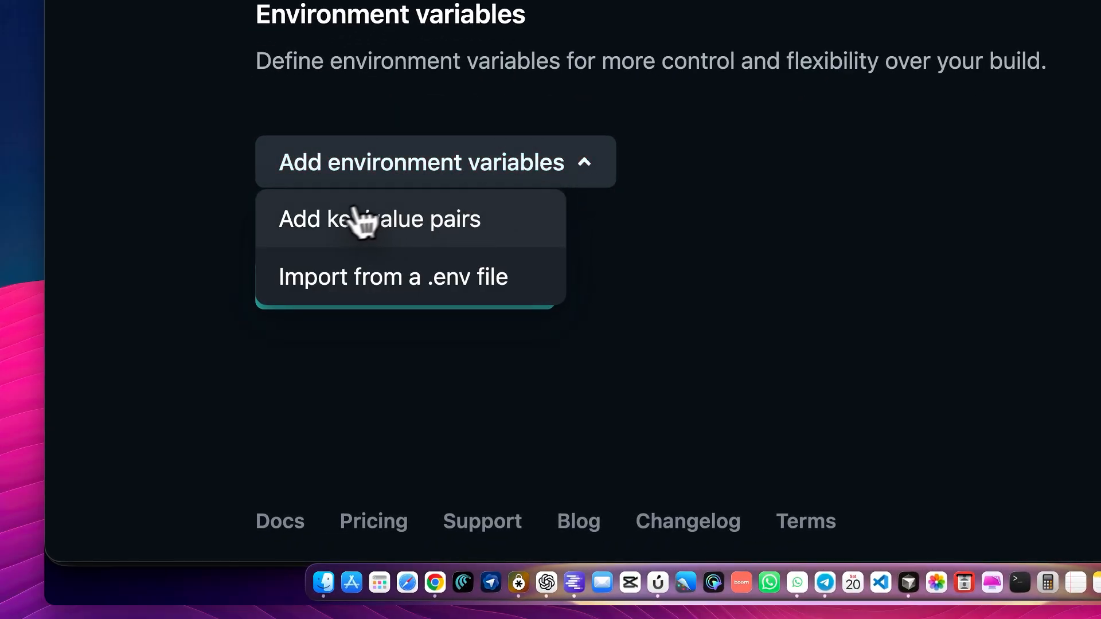
pyautogui.click(474, 178)
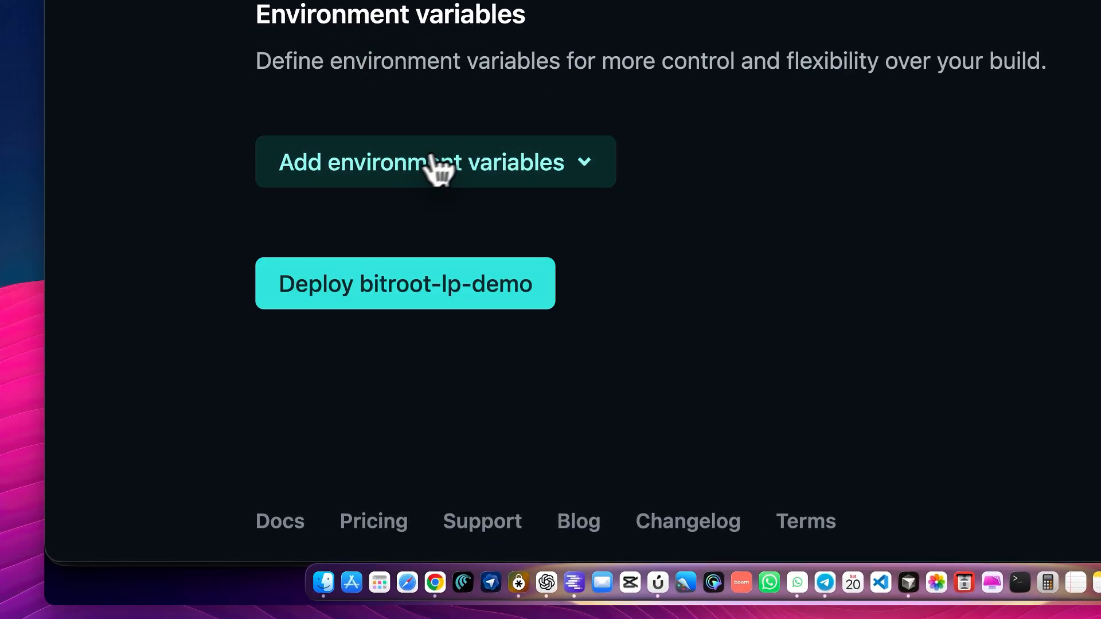
pyautogui.click(547, 179)
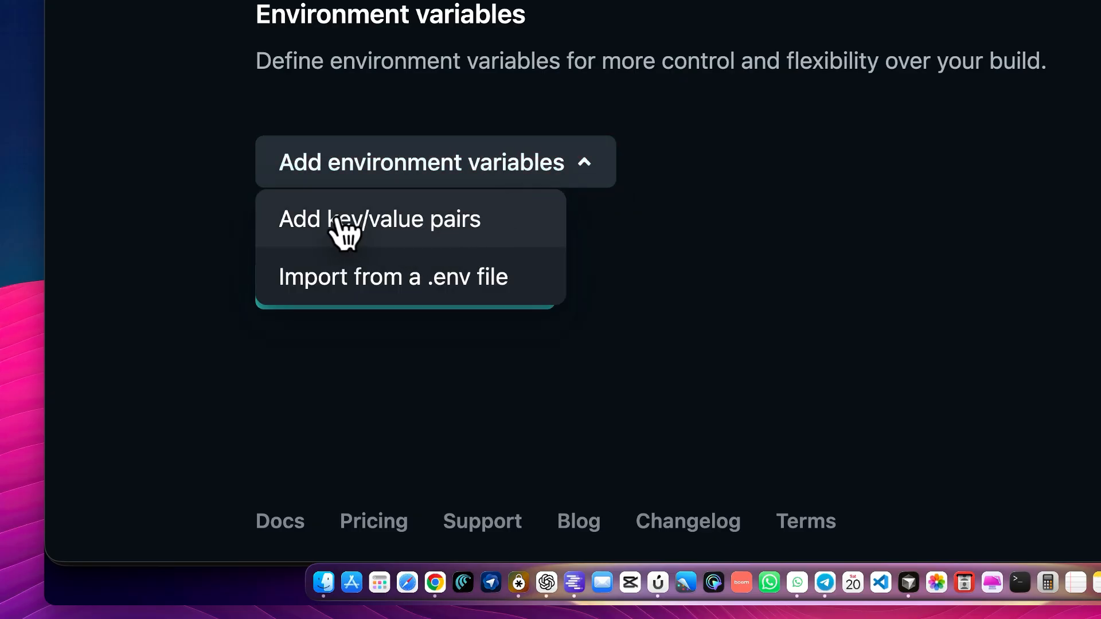
pyautogui.click(476, 232)
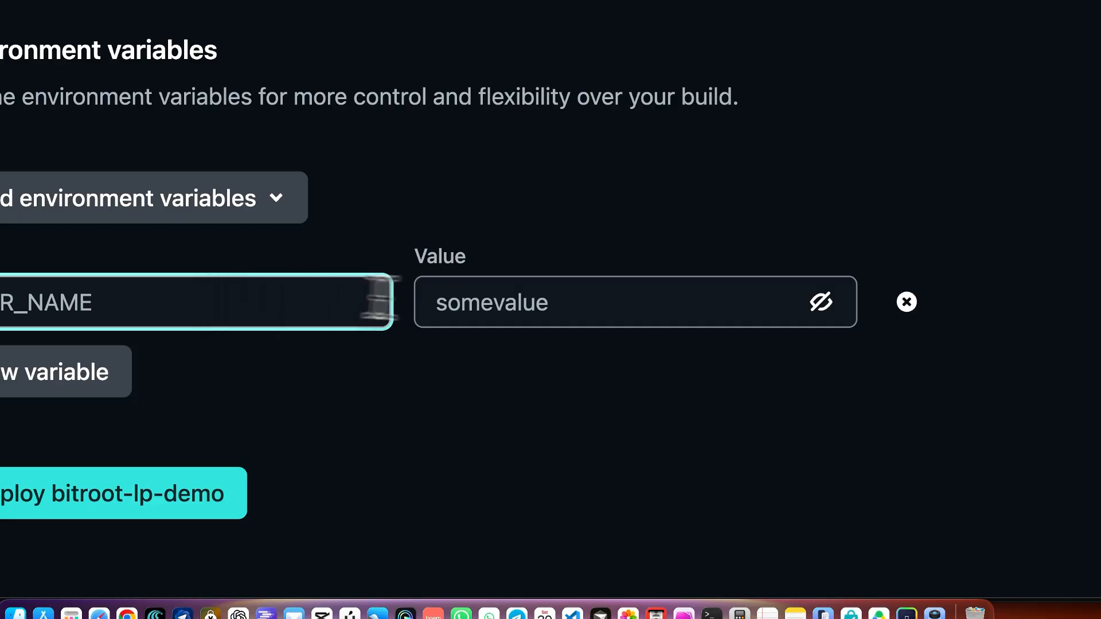
pyautogui.click(563, 297)
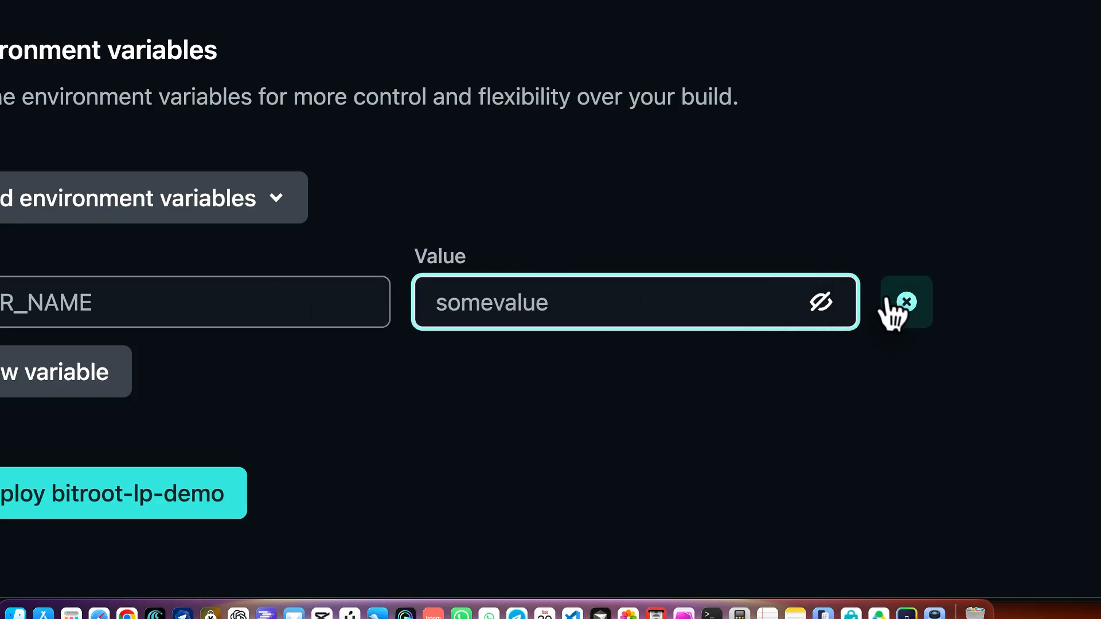
pyautogui.click(907, 304)
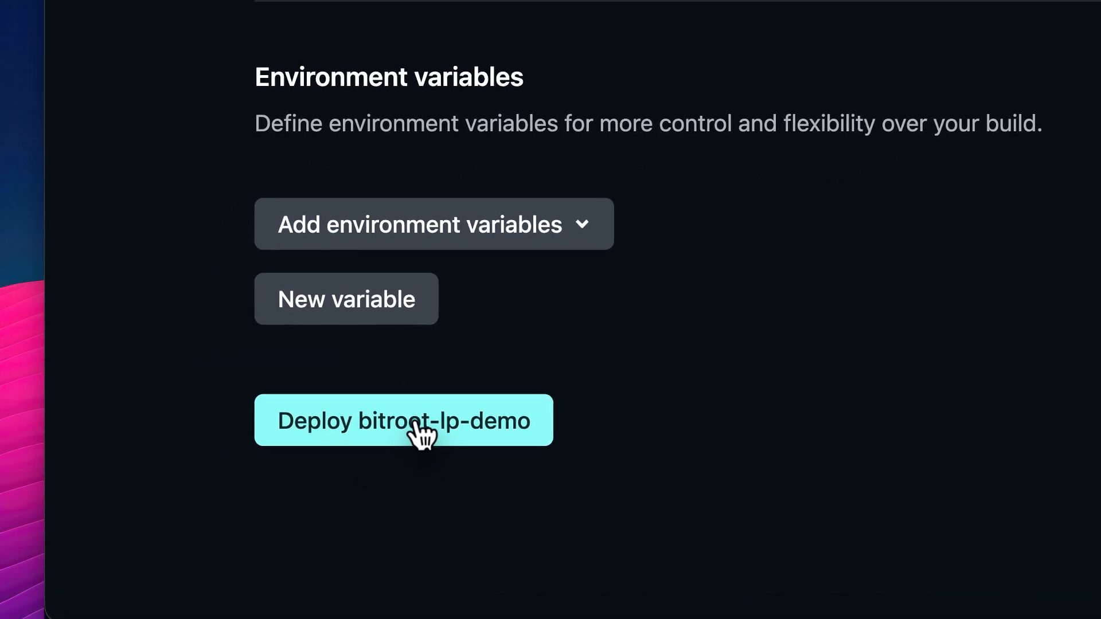
# Deploy the bitroot-lp-demo project
pyautogui.click(421, 436)
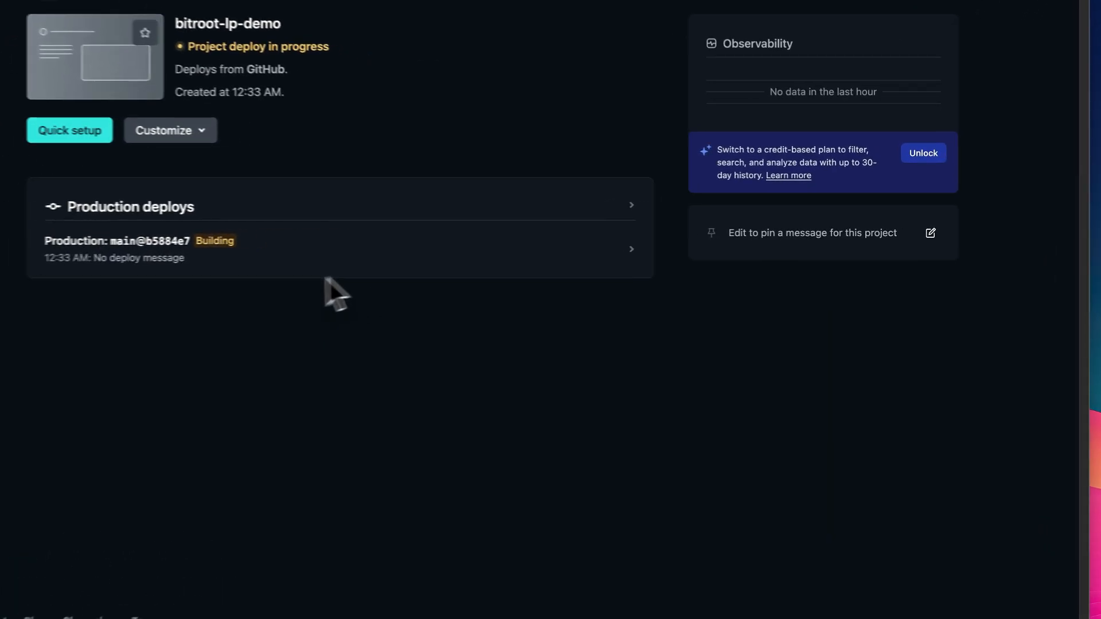
# Open the production deploy of bitroot-lp-demo and follow its deploy log stages, deploy summary and file browser
pyautogui.click(611, 257)
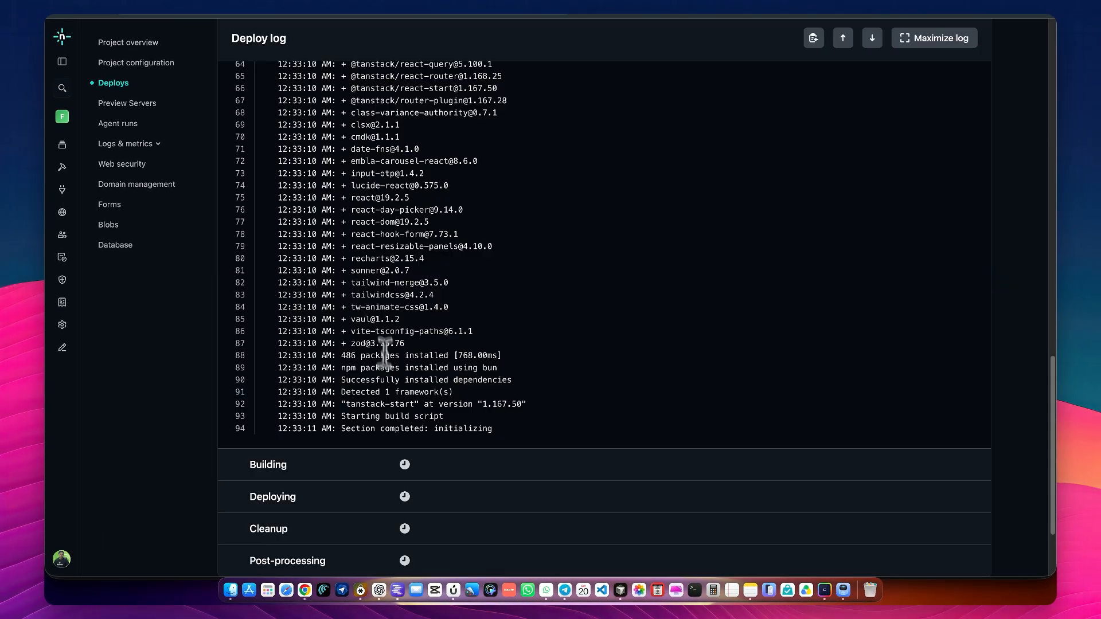
pyautogui.scroll(15, 385, 353)
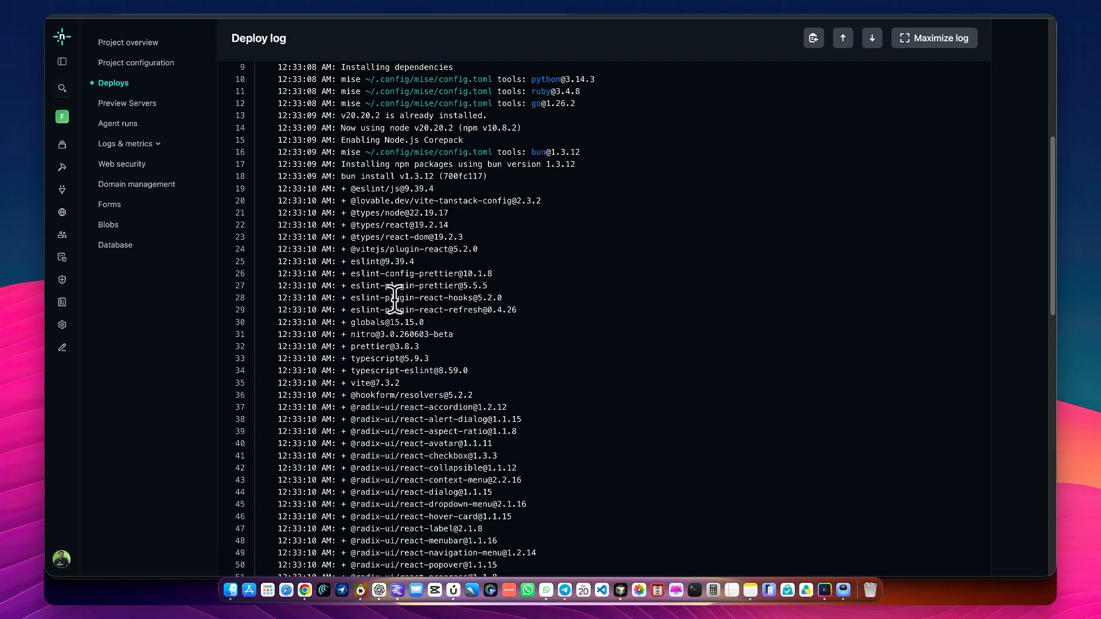
pyautogui.scroll(-3, 403, 311)
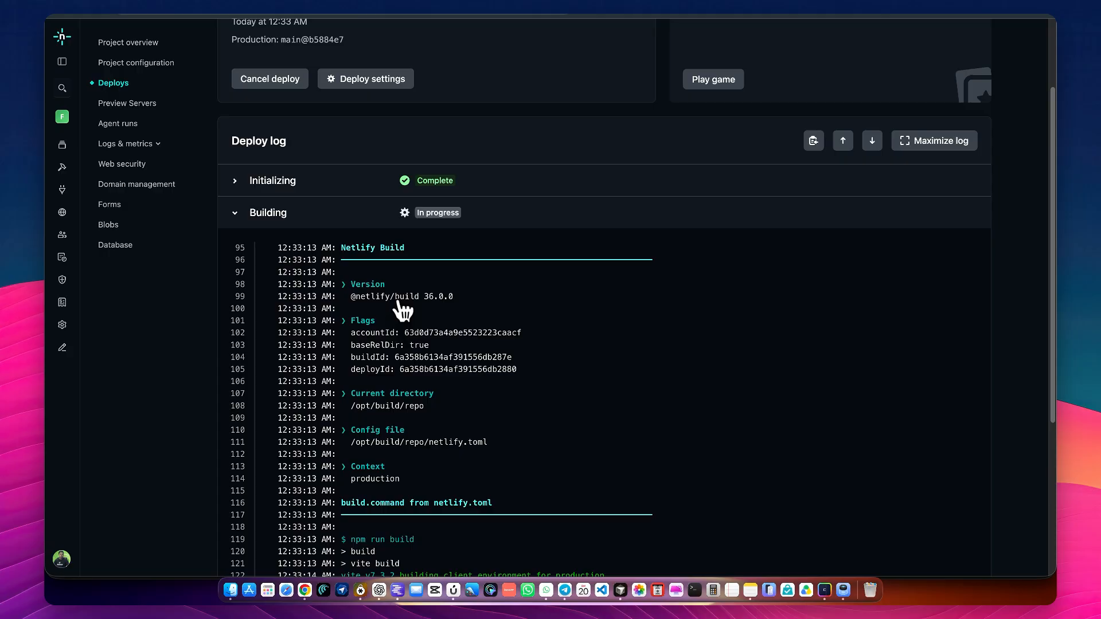
pyautogui.scroll(-4, 403, 312)
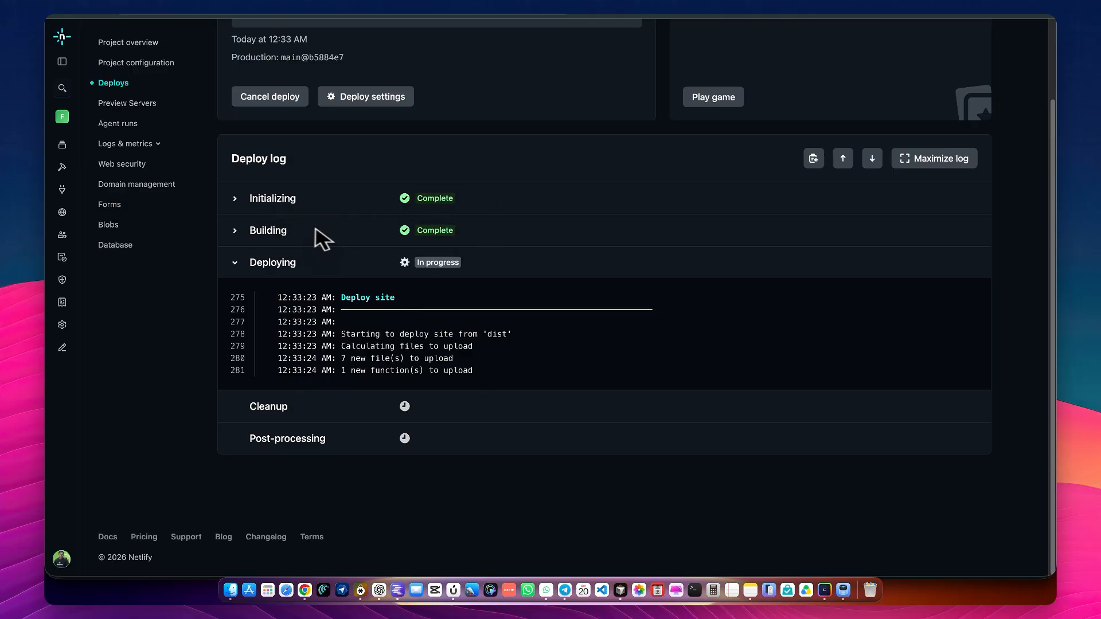
pyautogui.scroll(-3, 297, 315)
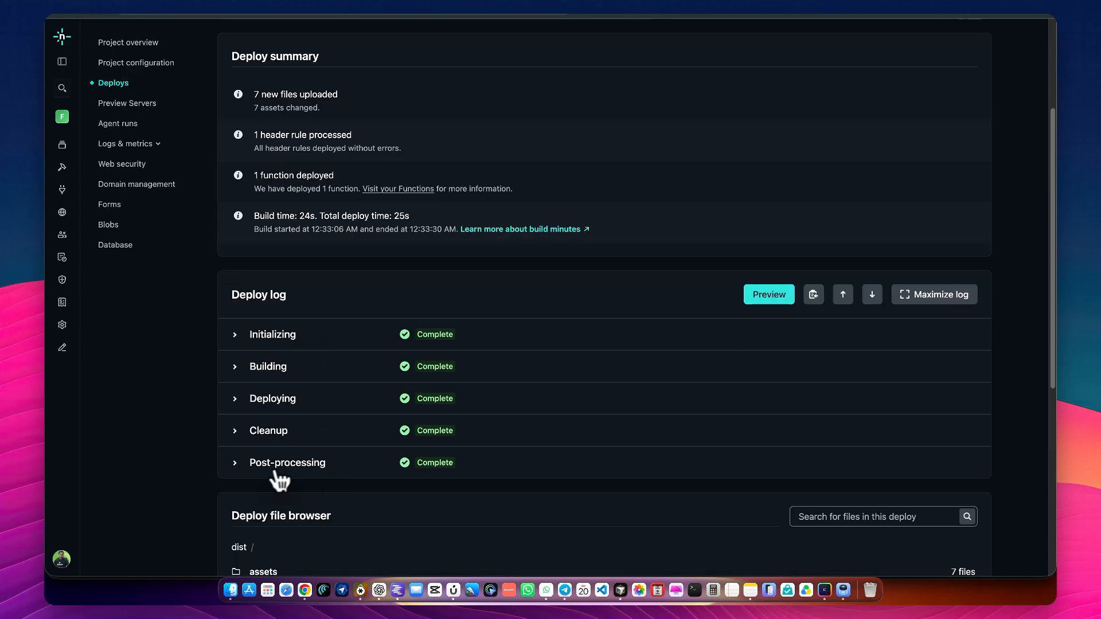
pyautogui.scroll(-4, 348, 475)
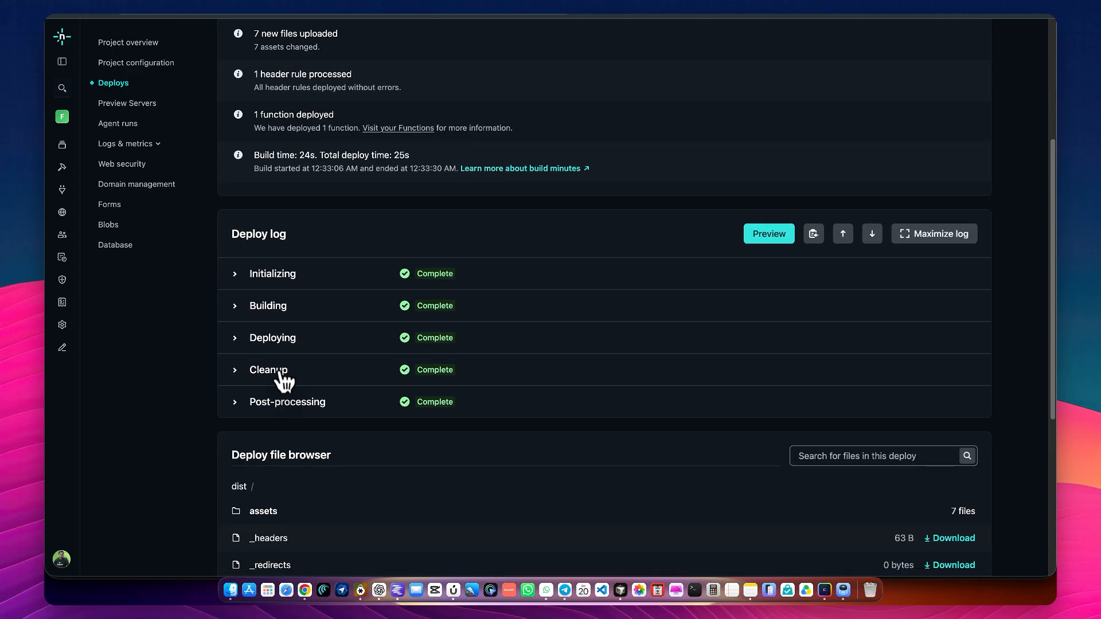
pyautogui.scroll(-4, 284, 373)
pyautogui.scroll(12, 283, 372)
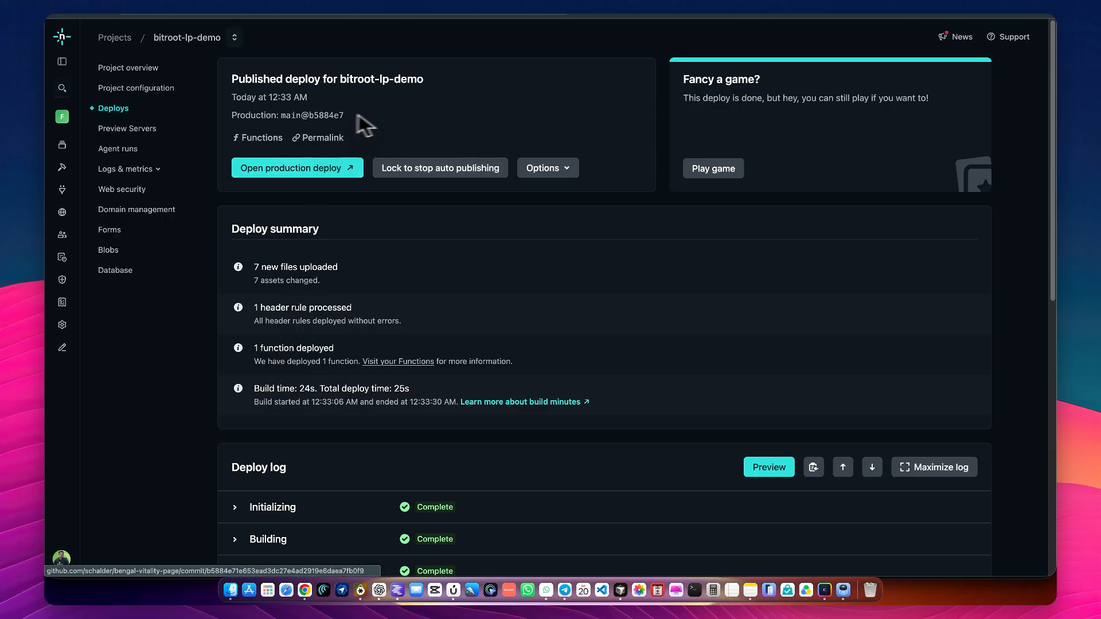
pyautogui.scroll(-1, 400, 112)
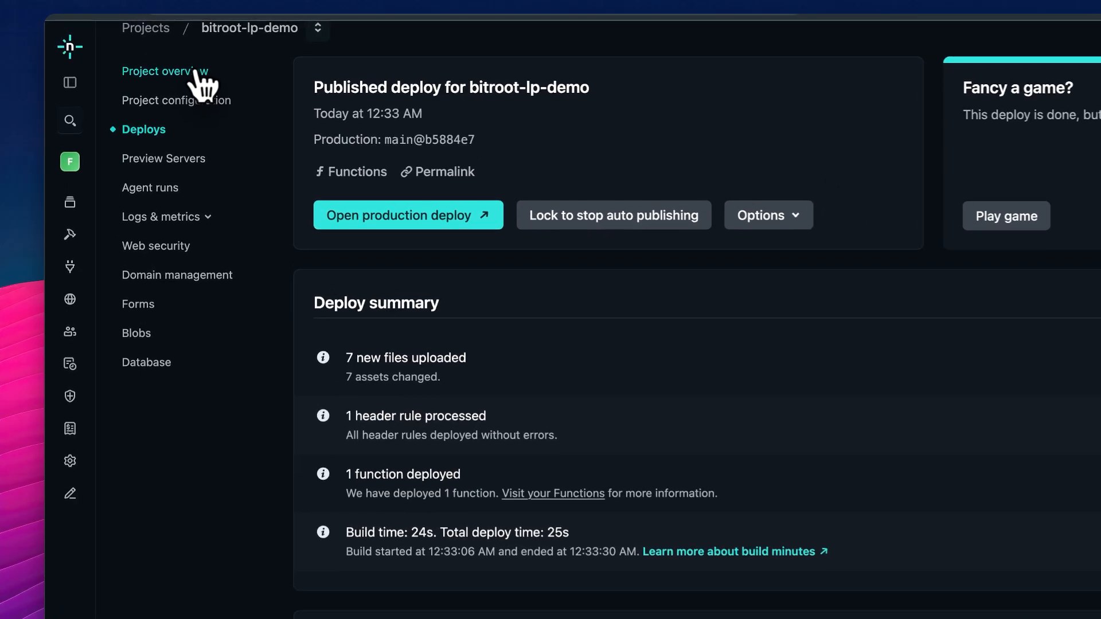
# Open the bitroot-lp-demo project overview and look over the landing page preview in Lovable for comparison
pyautogui.click(150, 60)
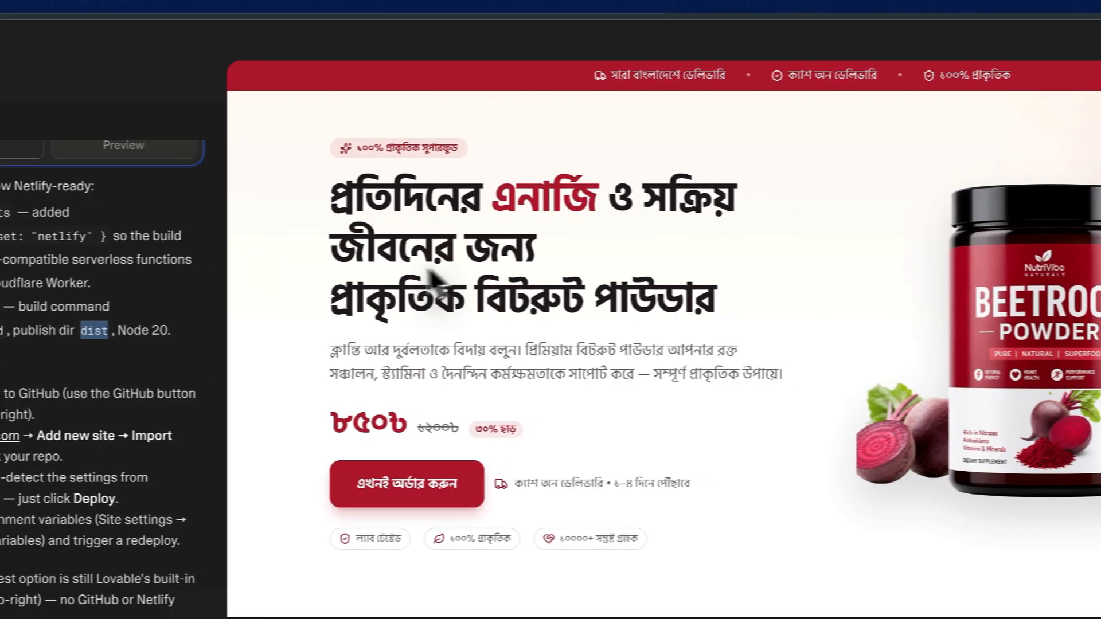
pyautogui.scroll(-4, 654, 189)
pyautogui.scroll(2, 653, 169)
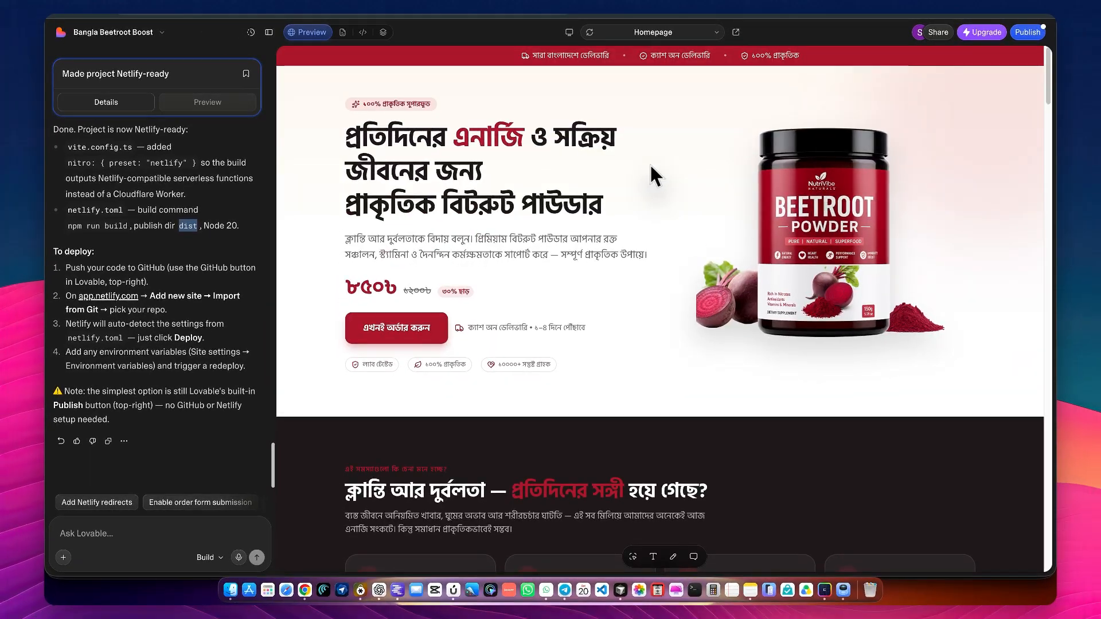
pyautogui.scroll(-5, 628, 222)
pyautogui.scroll(-2, 614, 197)
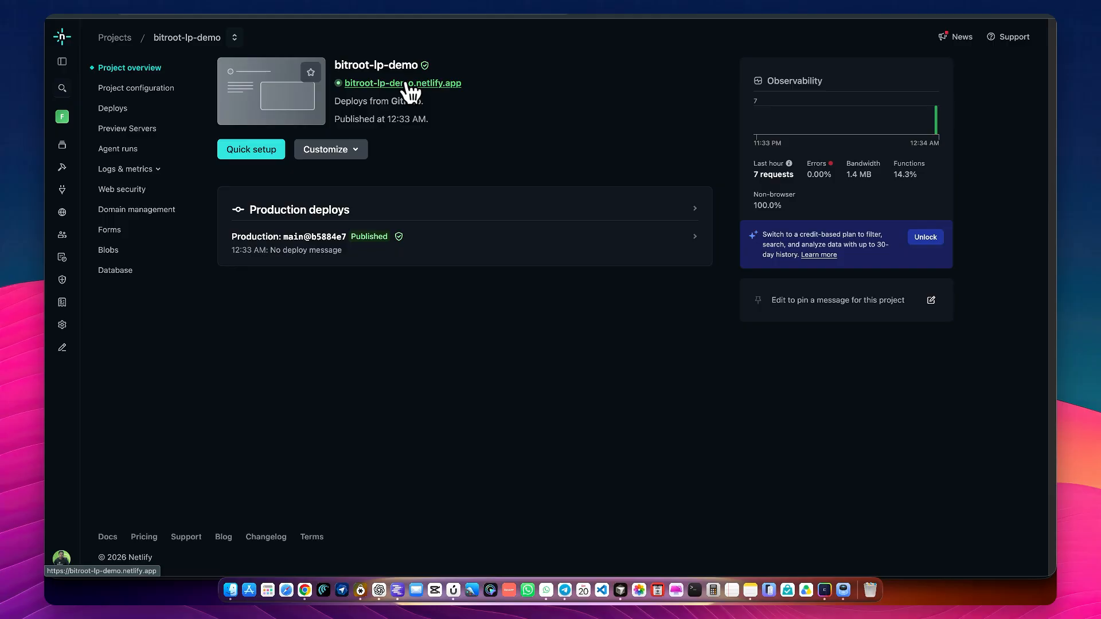
# Open the live site bitroot-lp-demo.netlify.app from Netlify and review its landing page sections
pyautogui.click(409, 86)
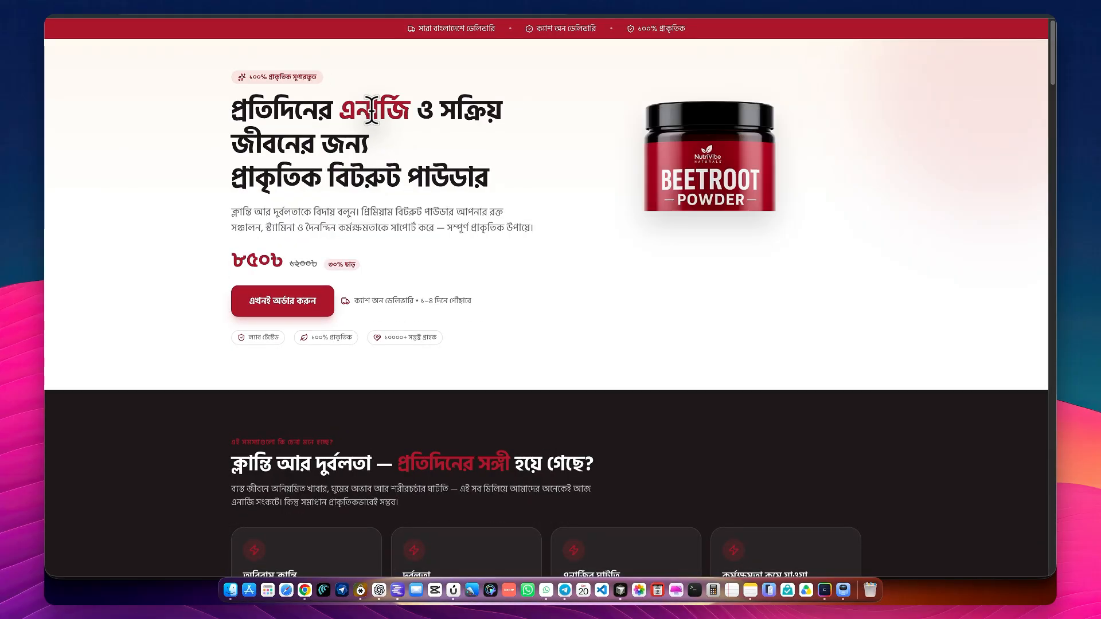
pyautogui.scroll(-20, 372, 109)
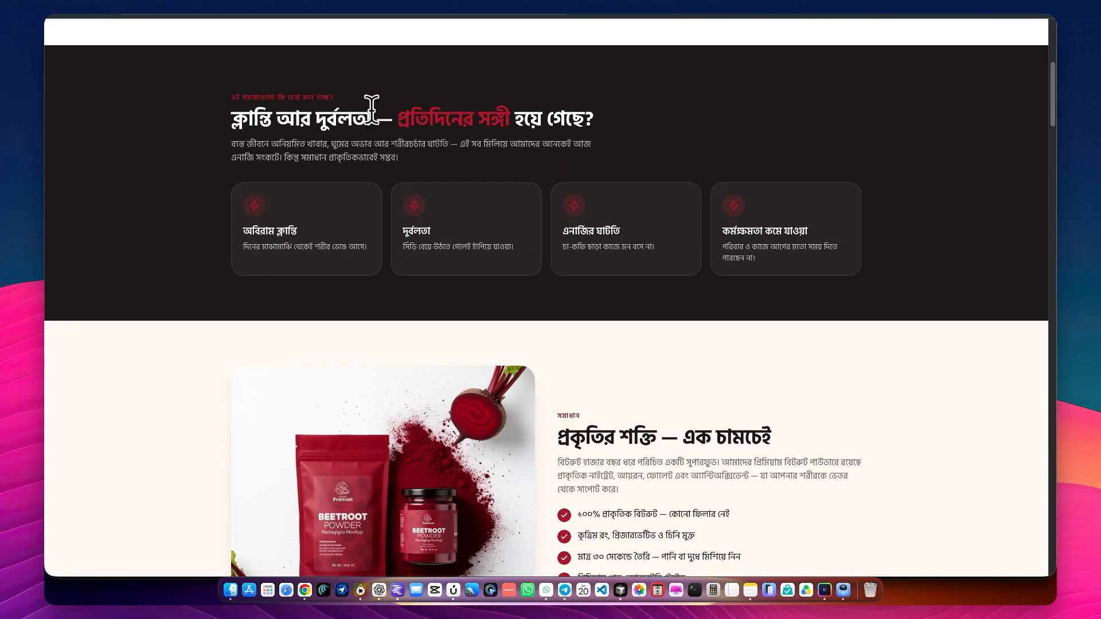
pyautogui.scroll(-20, 372, 108)
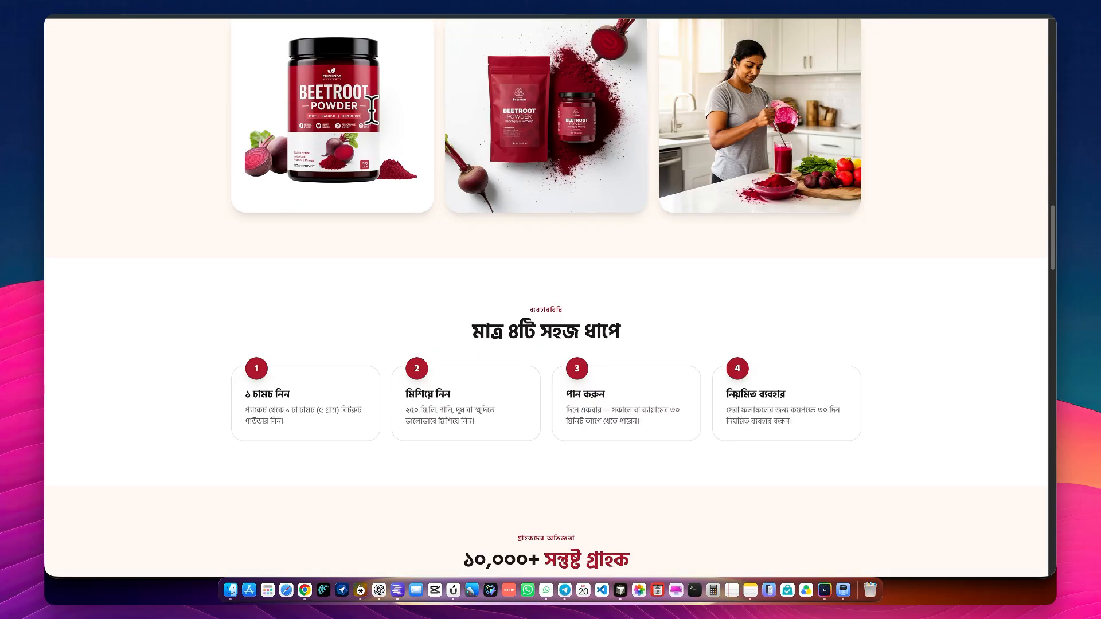
pyautogui.scroll(-20, 371, 109)
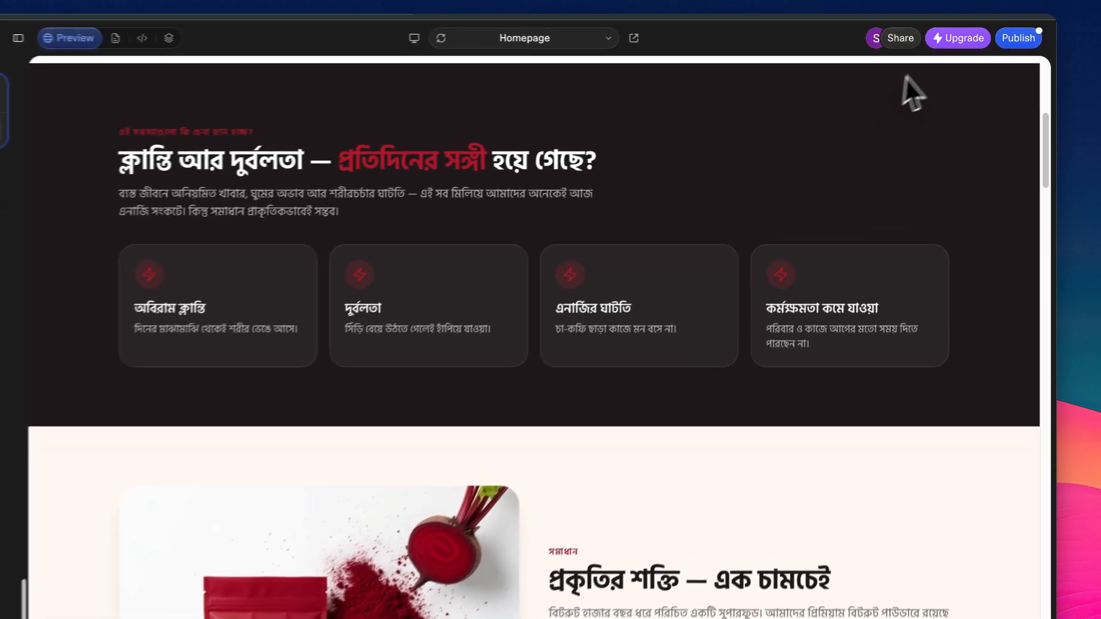
# In Lovable, update the published version of bengal-vitality-page.lovable.app and close the publishing details
pyautogui.click(1001, 41)
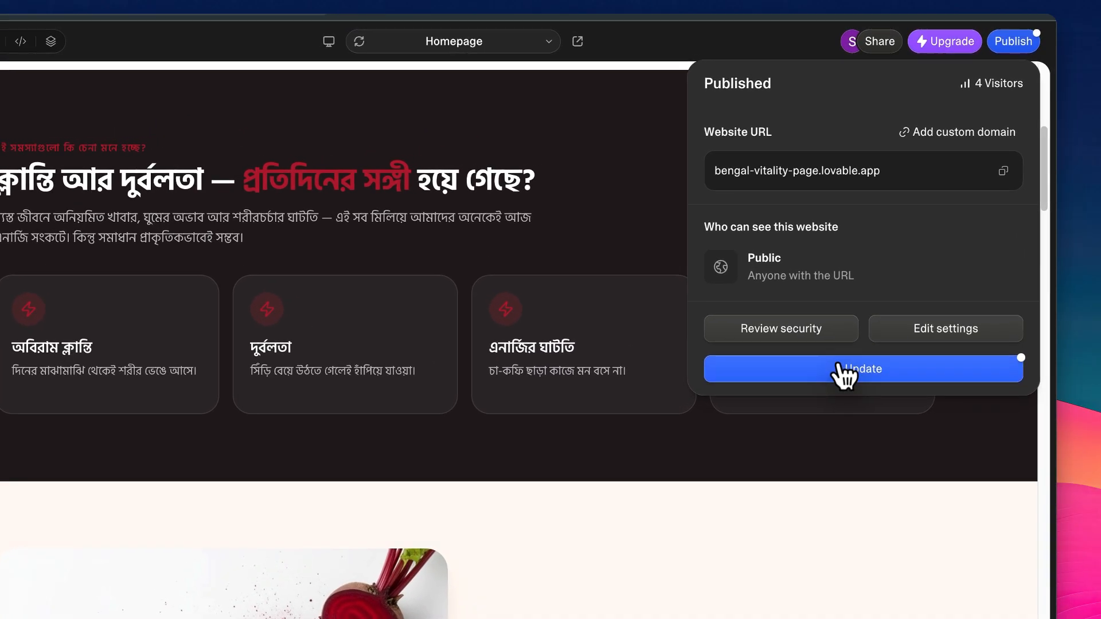
pyautogui.click(909, 251)
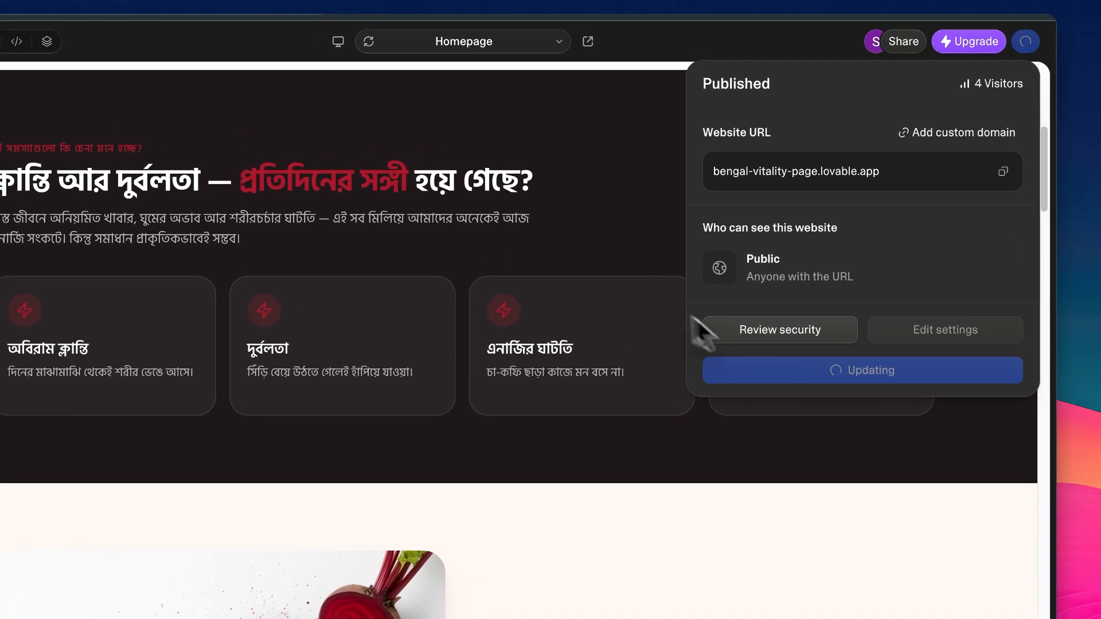
pyautogui.click(581, 180)
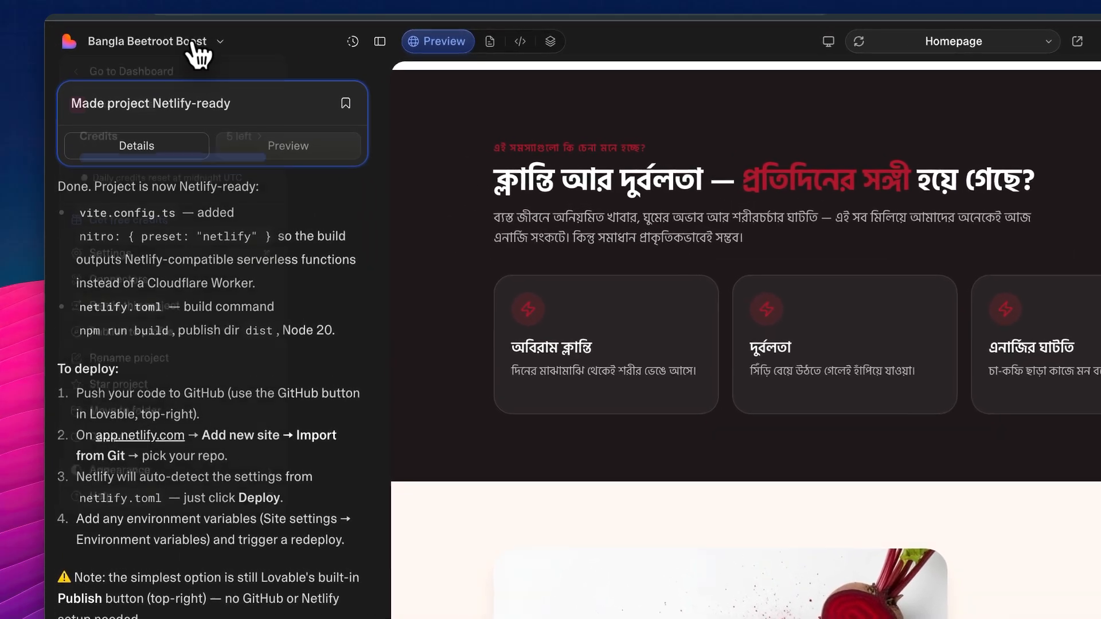
# Check the workspace's remaining credits in the Bangla Beetroot Boost project options
pyautogui.click(147, 33)
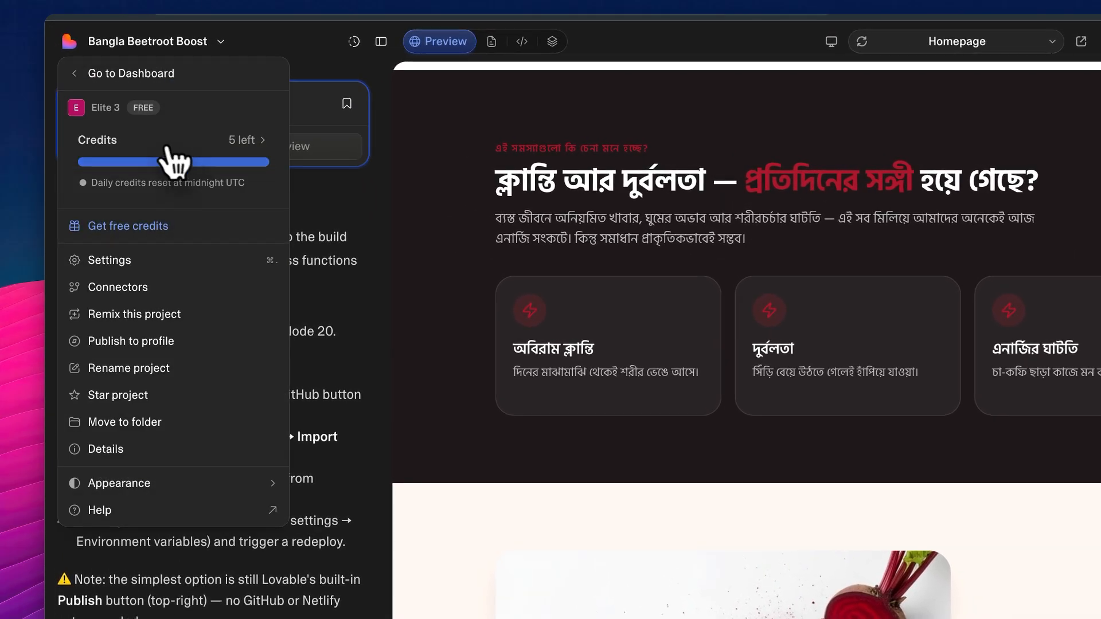
pyautogui.scroll(5, 103, 99)
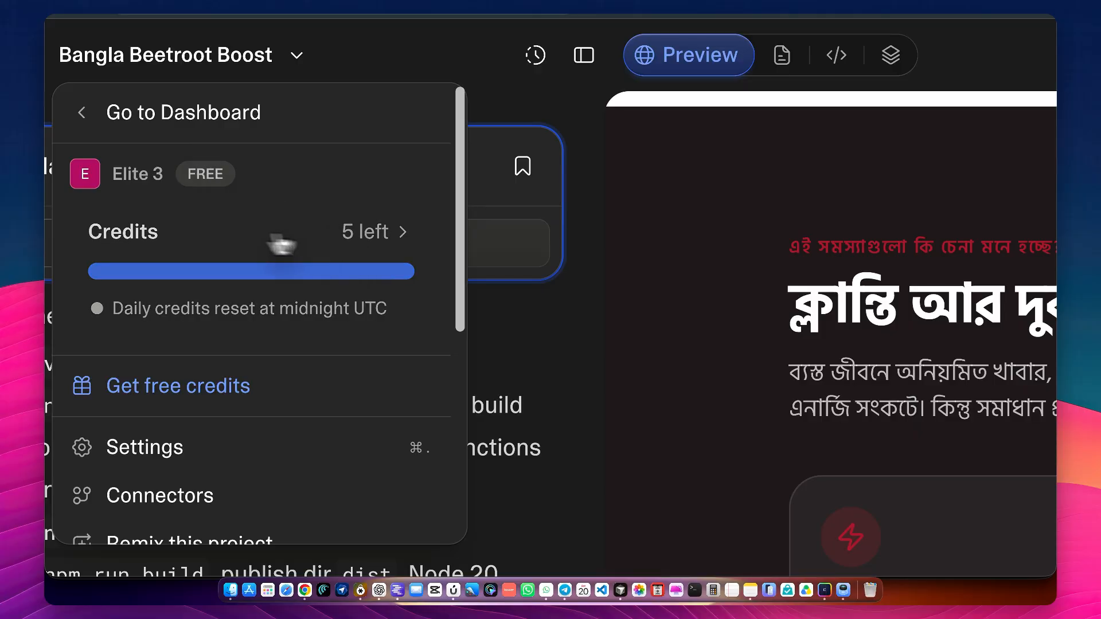
pyautogui.scroll(-5, 361, 233)
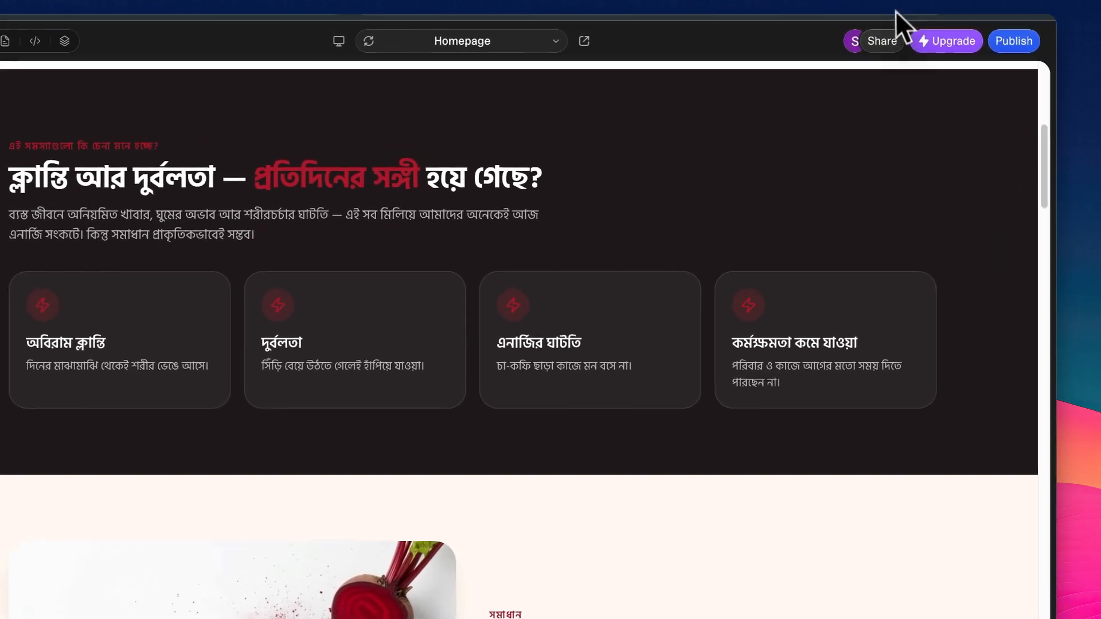
# Open the Lovable Powerkits extension beside the project and go to its prompt area
pyautogui.click(894, 11)
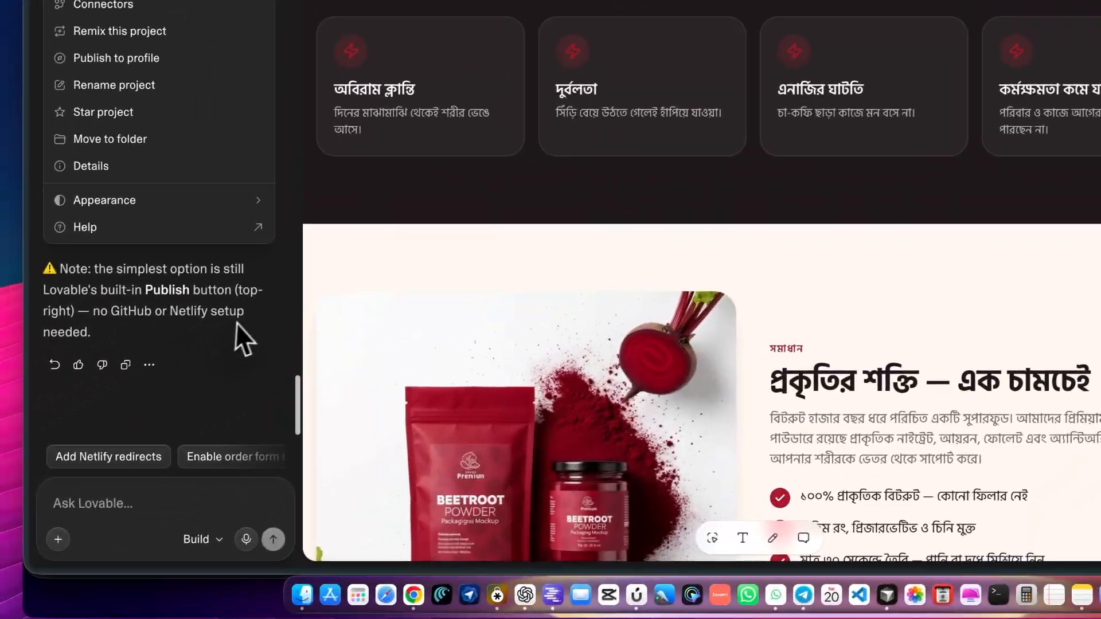
pyautogui.click(241, 321)
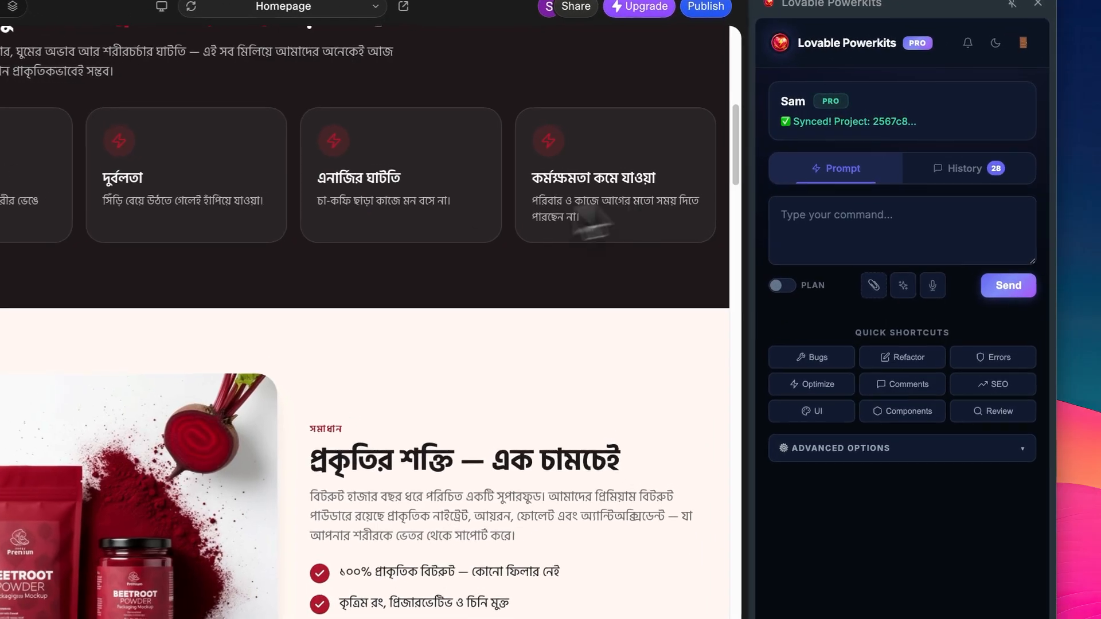
pyautogui.click(864, 193)
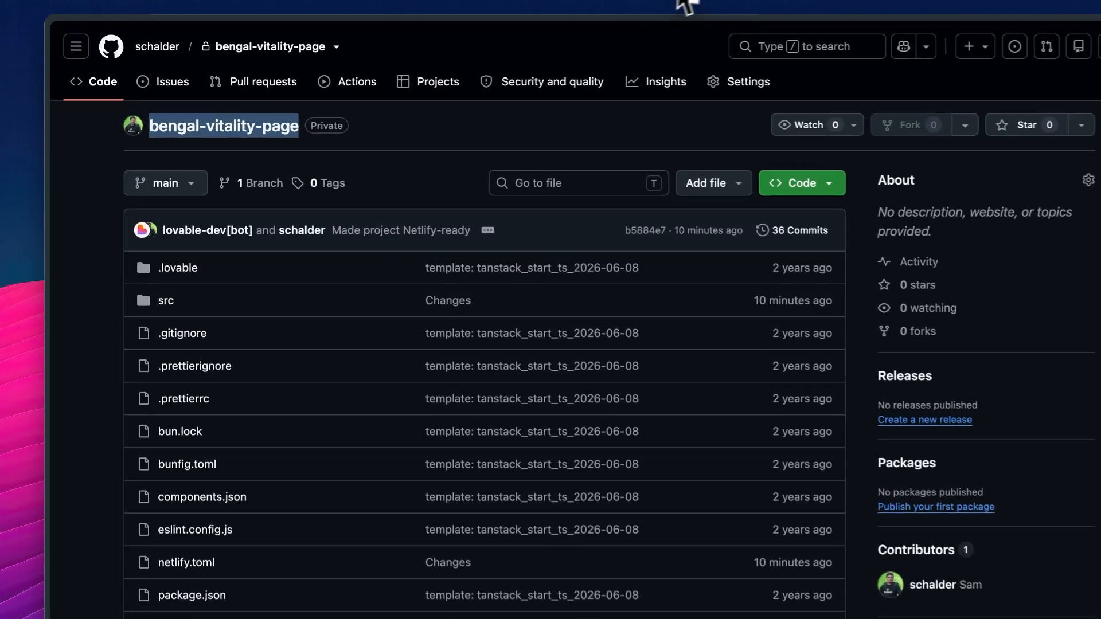
# Revisit the Netlify project overview, the bengal-vitality-page GitHub repository and the Lovable project
pyautogui.click(726, 4)
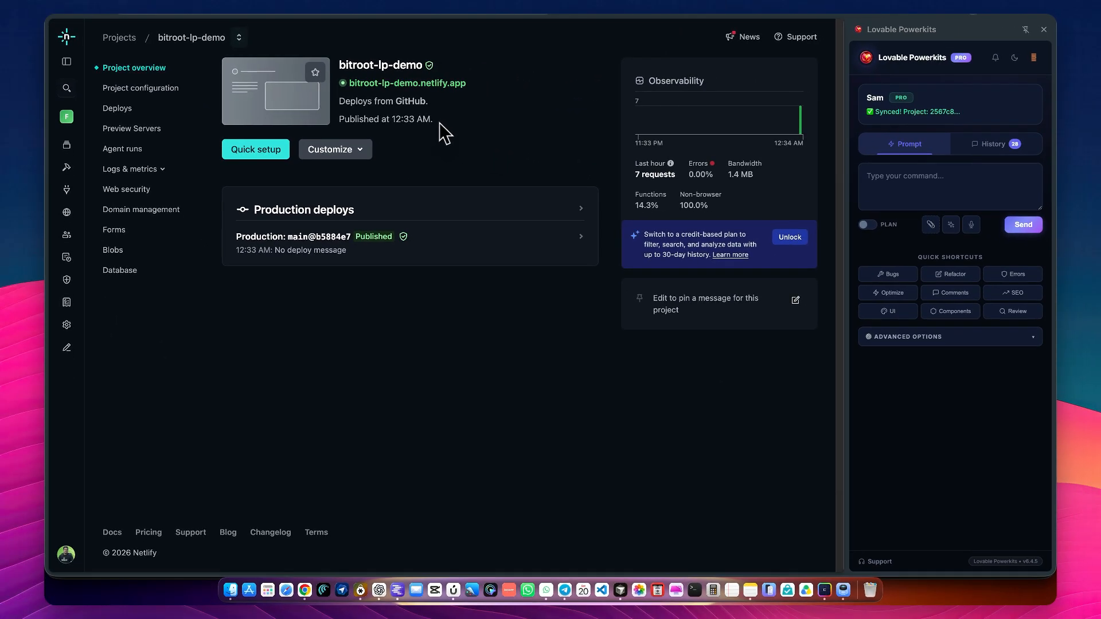
pyautogui.click(396, 8)
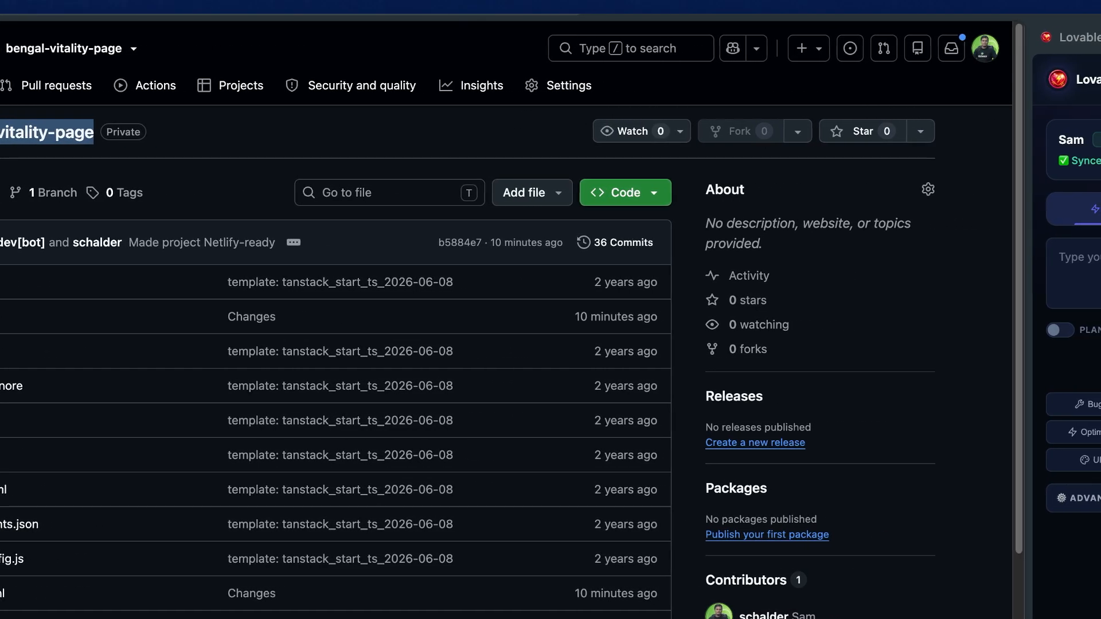
pyautogui.click(530, 5)
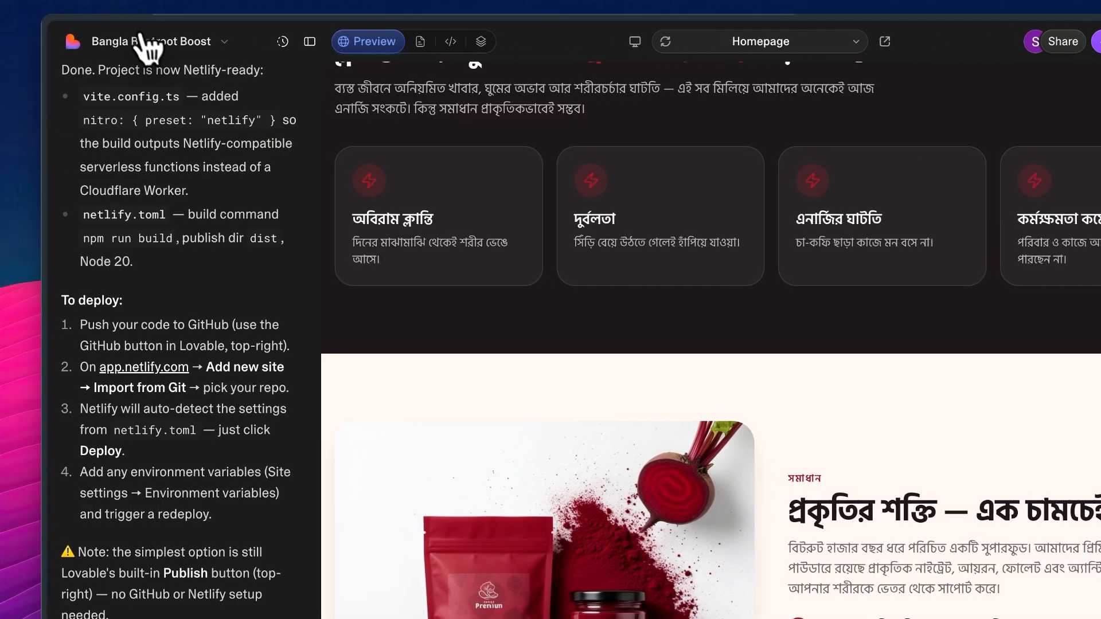
pyautogui.click(73, 41)
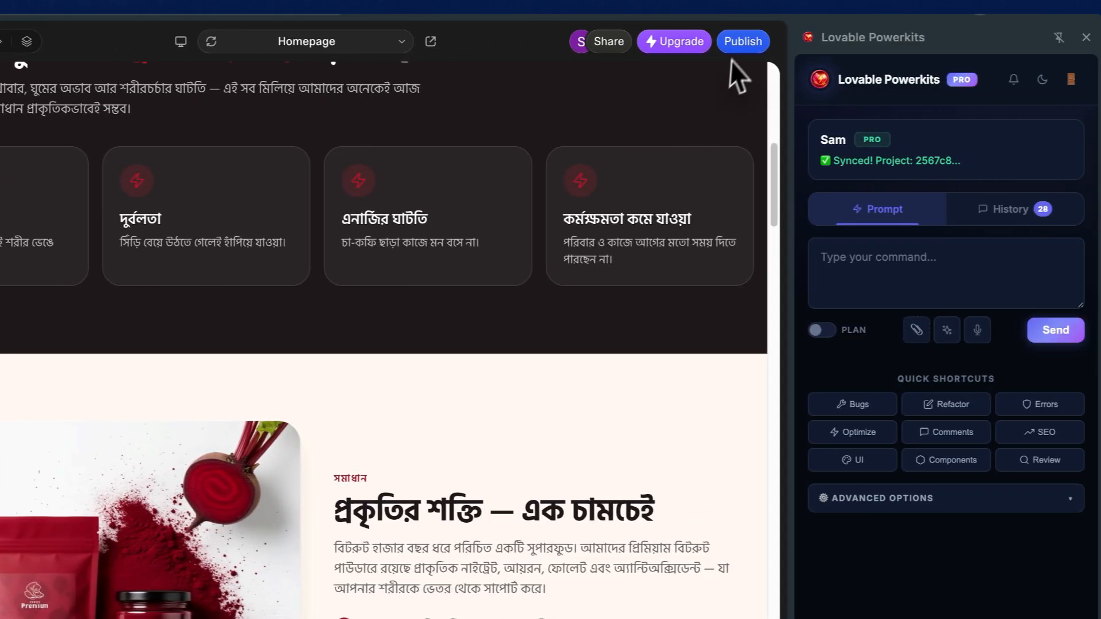
# Open the custom domain settings from Lovable's publishing details and examine the options for buying or connecting a domain
pyautogui.click(705, 51)
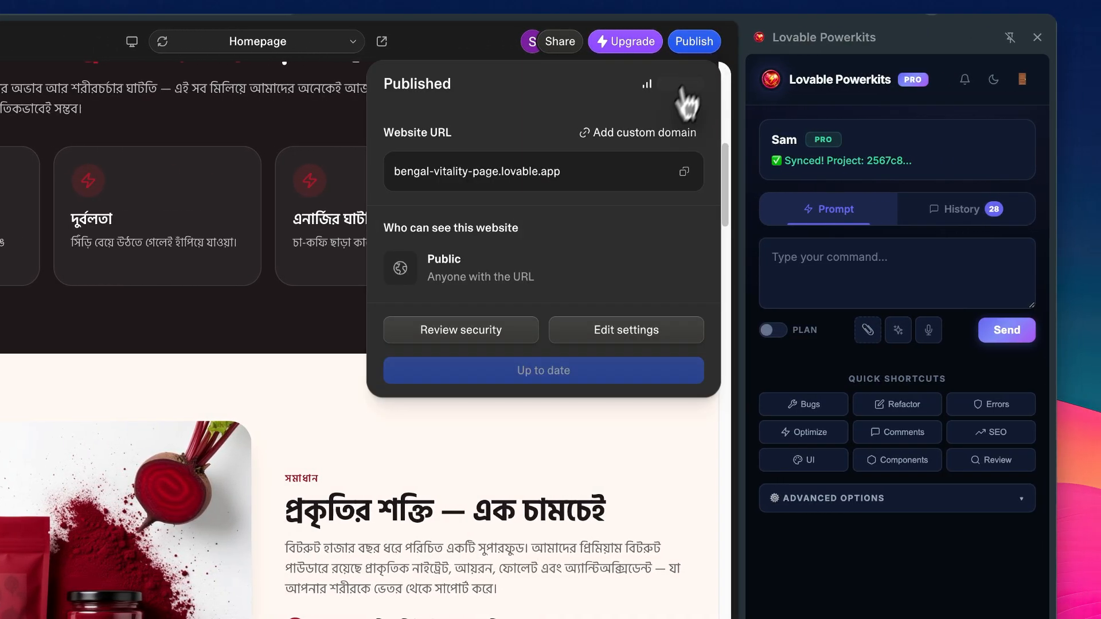
pyautogui.click(659, 138)
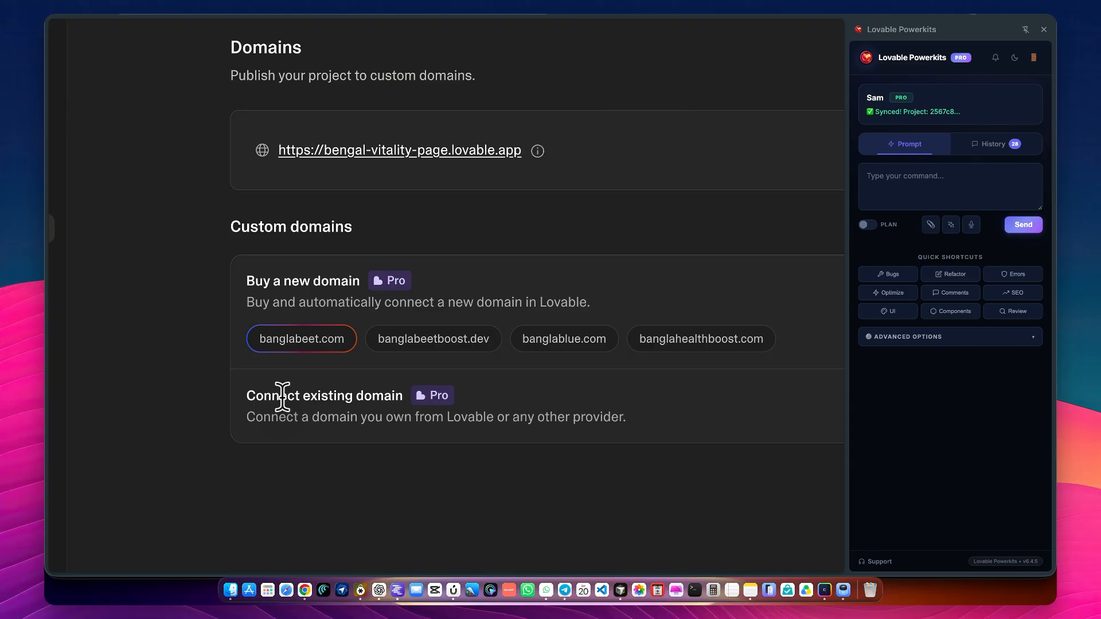
pyautogui.hotkey('ctrl', '0')
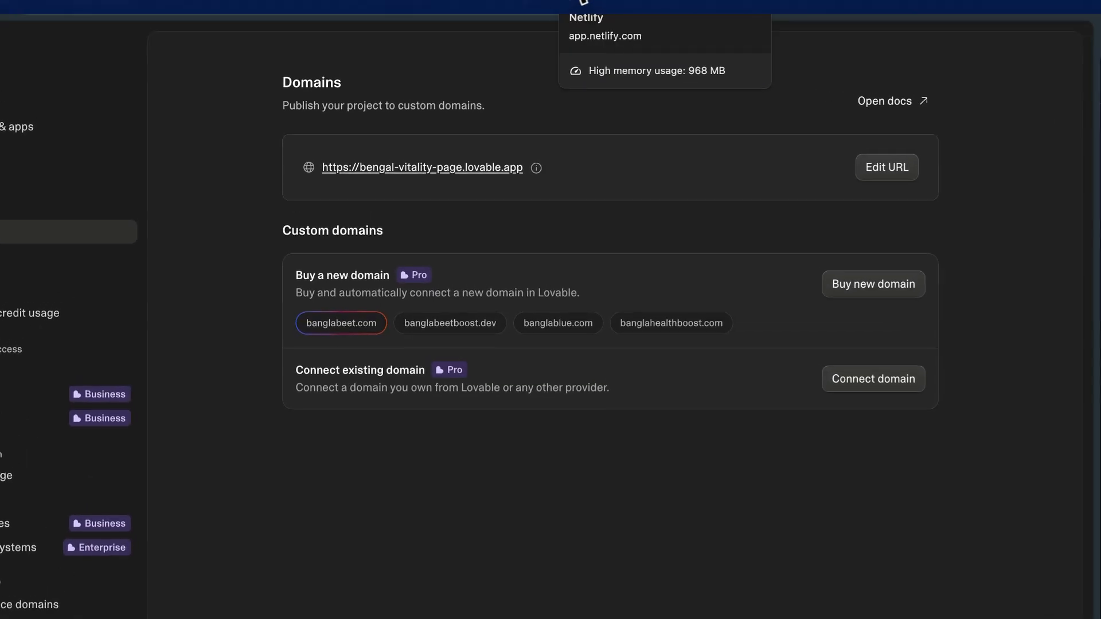
# Switch to Netlify and, in bitroot-lp-demo's domain management, open the form for adding an already owned domain
pyautogui.click(553, 2)
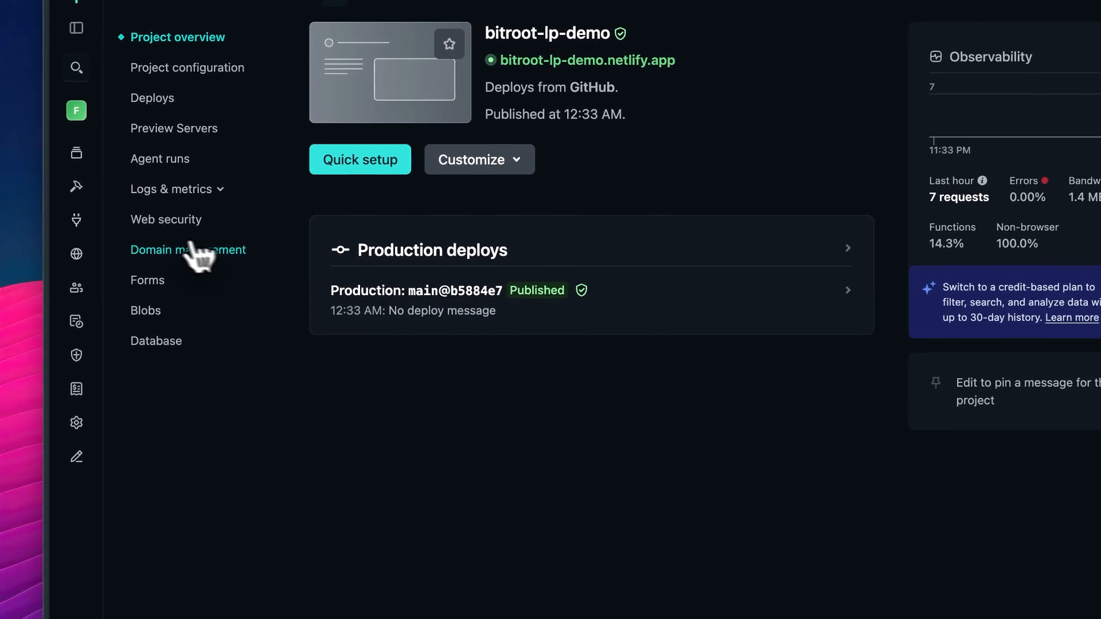
pyautogui.click(155, 253)
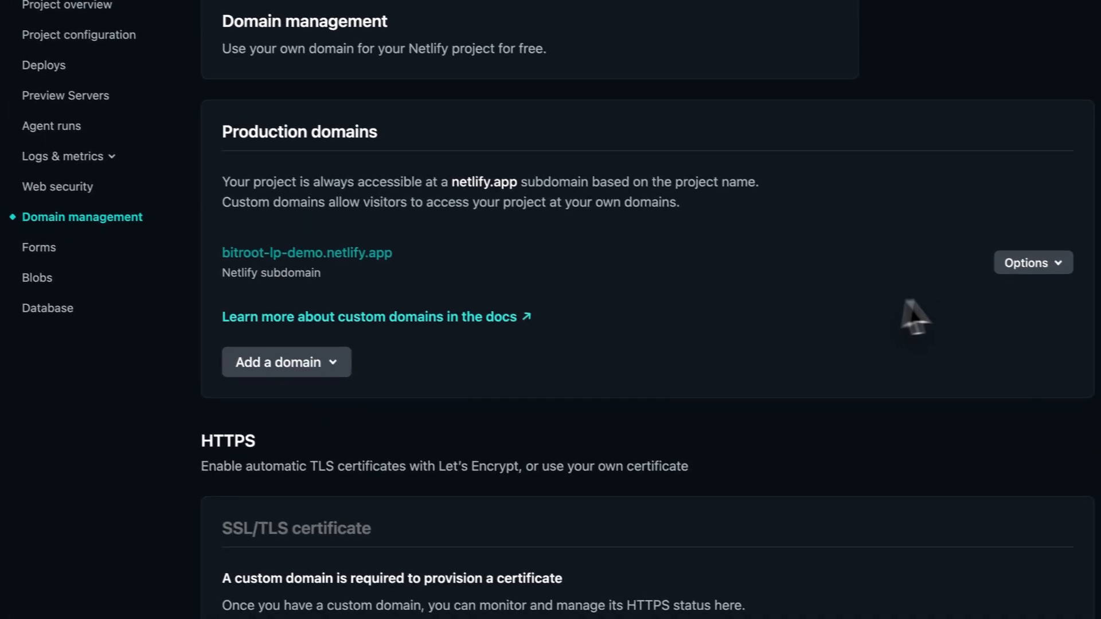
pyautogui.click(443, 395)
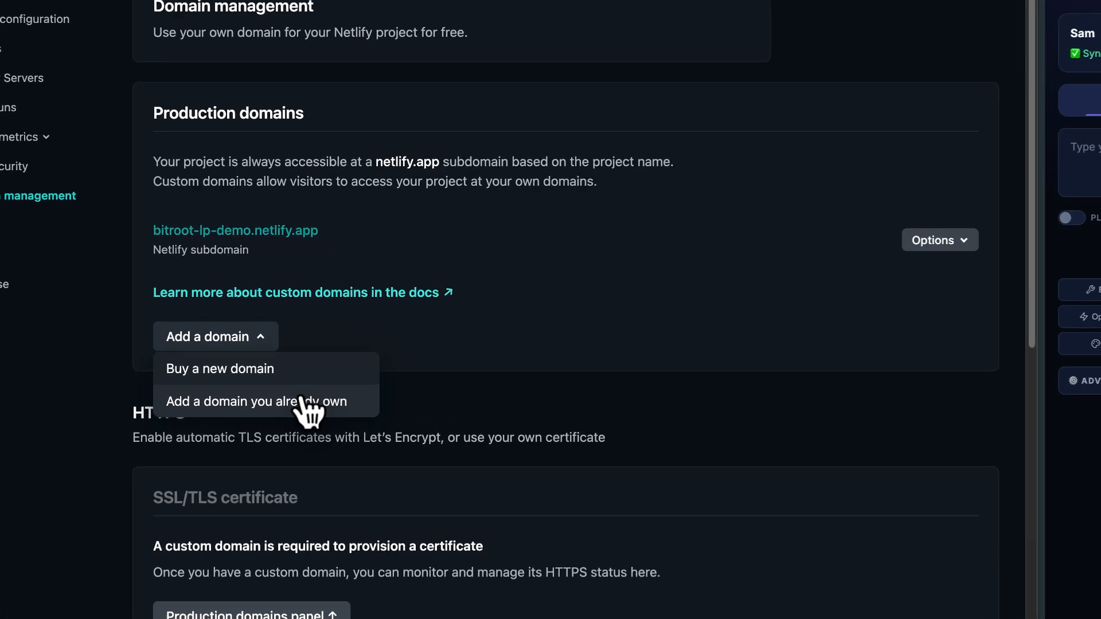
pyautogui.click(339, 351)
pyautogui.click(386, 148)
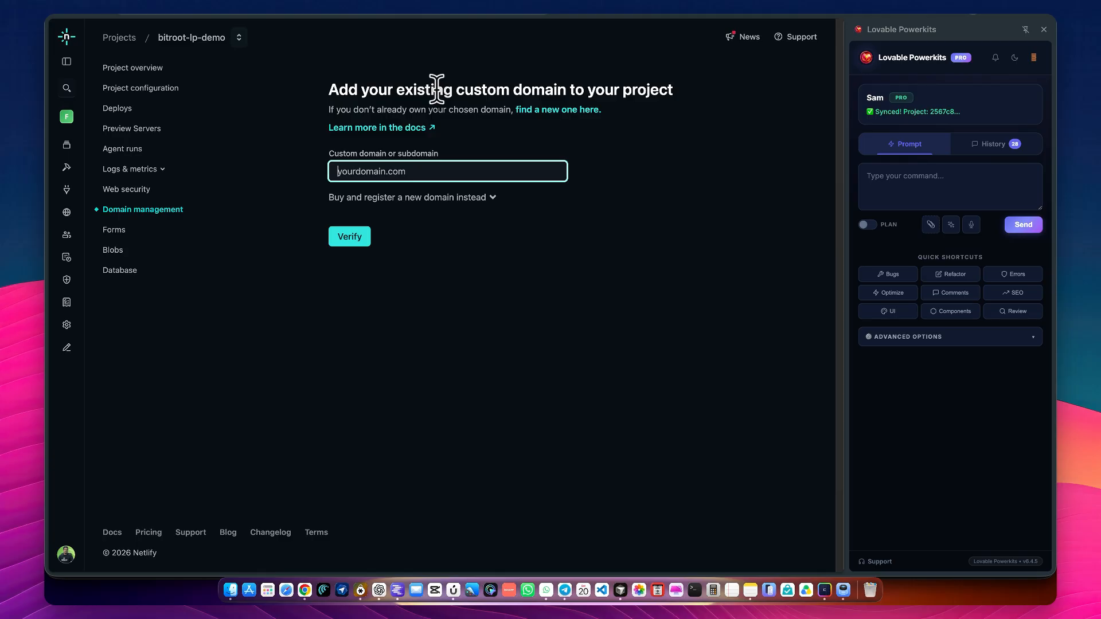
# Switch to Lovable, return from the domain settings to the Bangla Beetroot Boost project and close the Lovable Powerkits extension
pyautogui.click(455, 5)
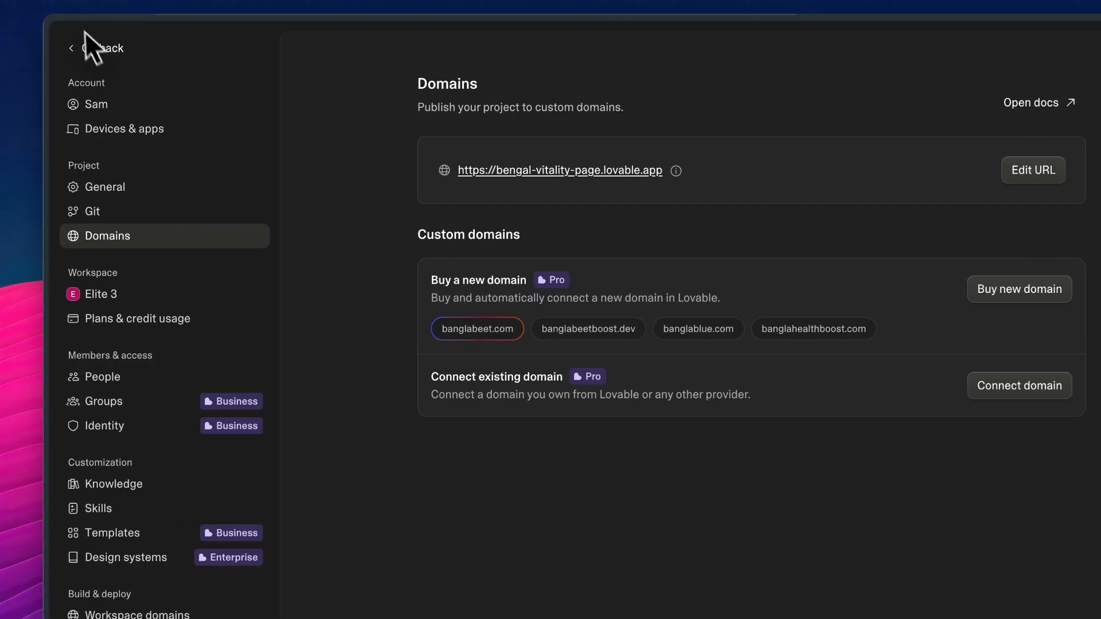
pyautogui.click(112, 50)
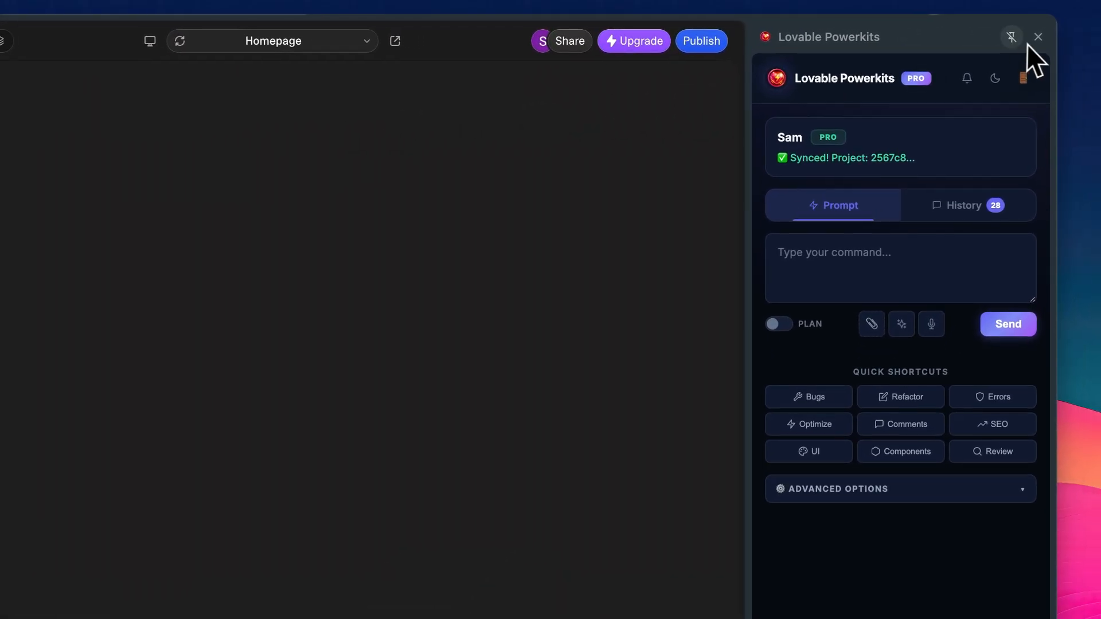
pyautogui.click(1043, 34)
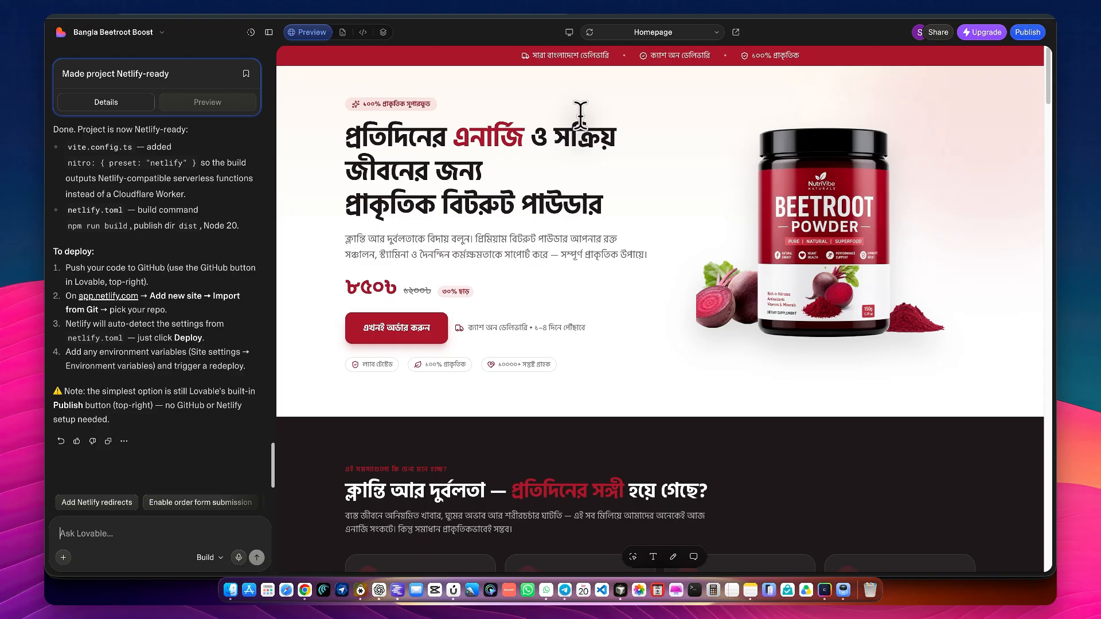
pyautogui.scroll(-15, 576, 138)
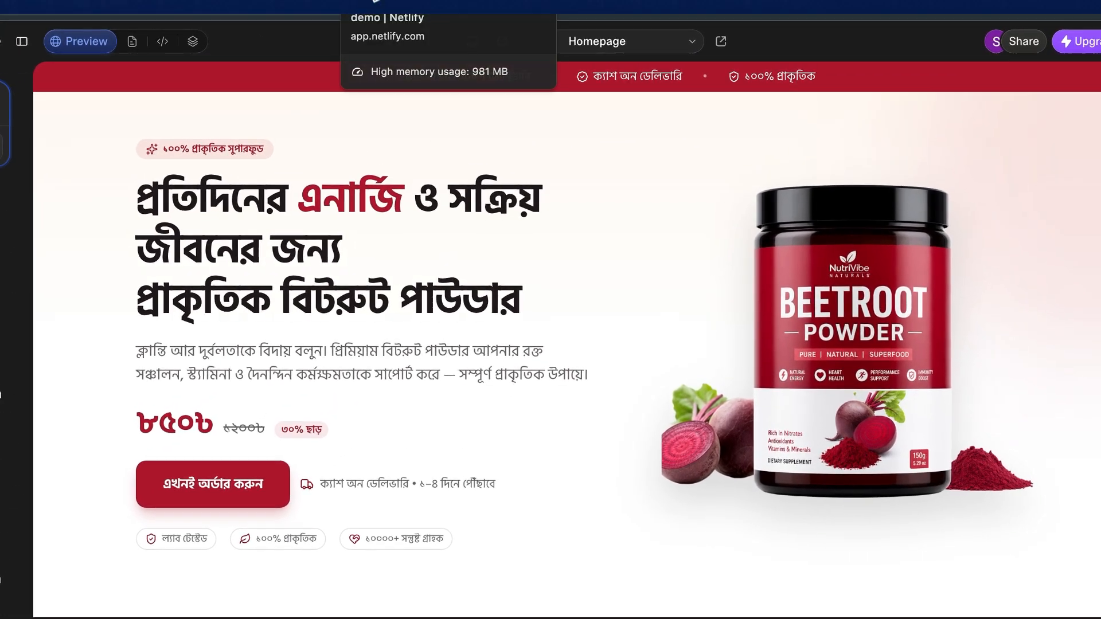
# Revisit Netlify's custom domain form and the Lovable project, and review the live landing page around its order form
pyautogui.click(374, 3)
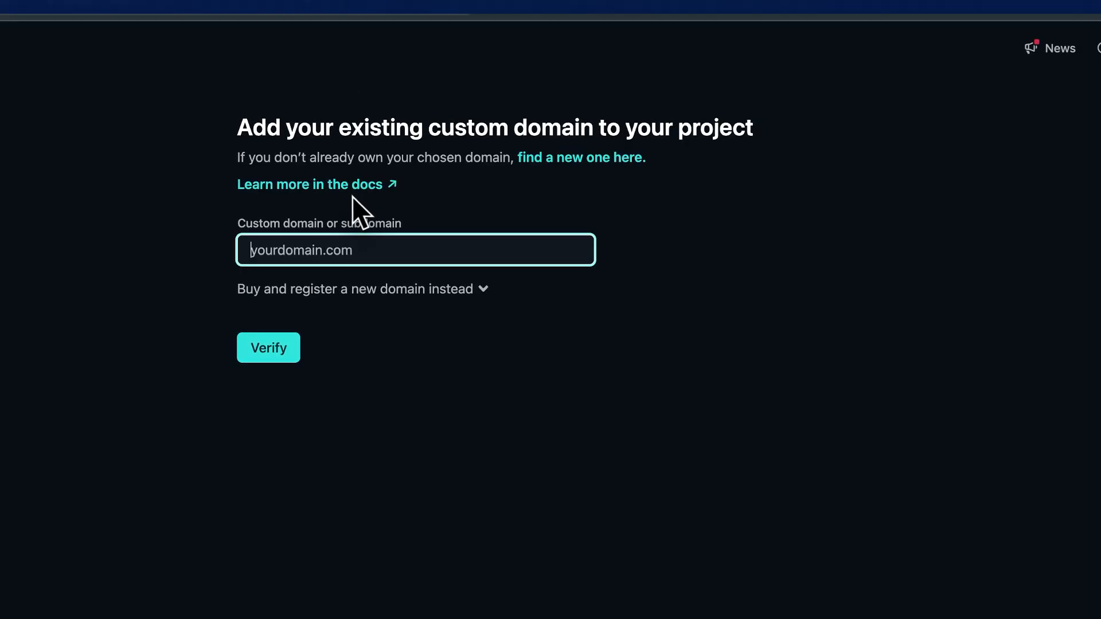
pyautogui.click(308, 2)
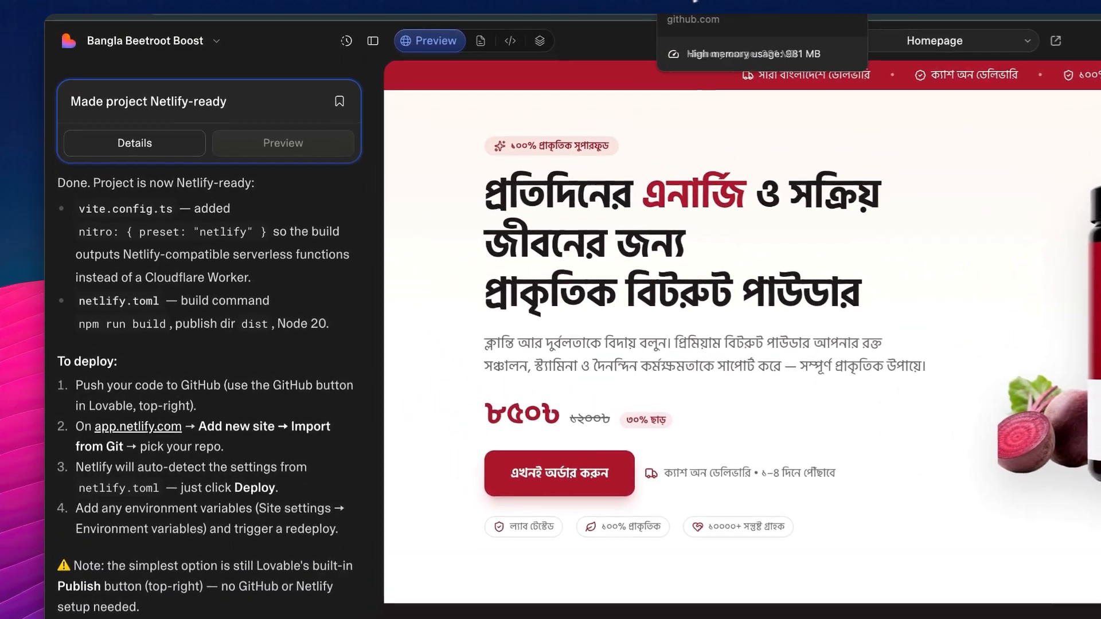
pyautogui.click(717, 1)
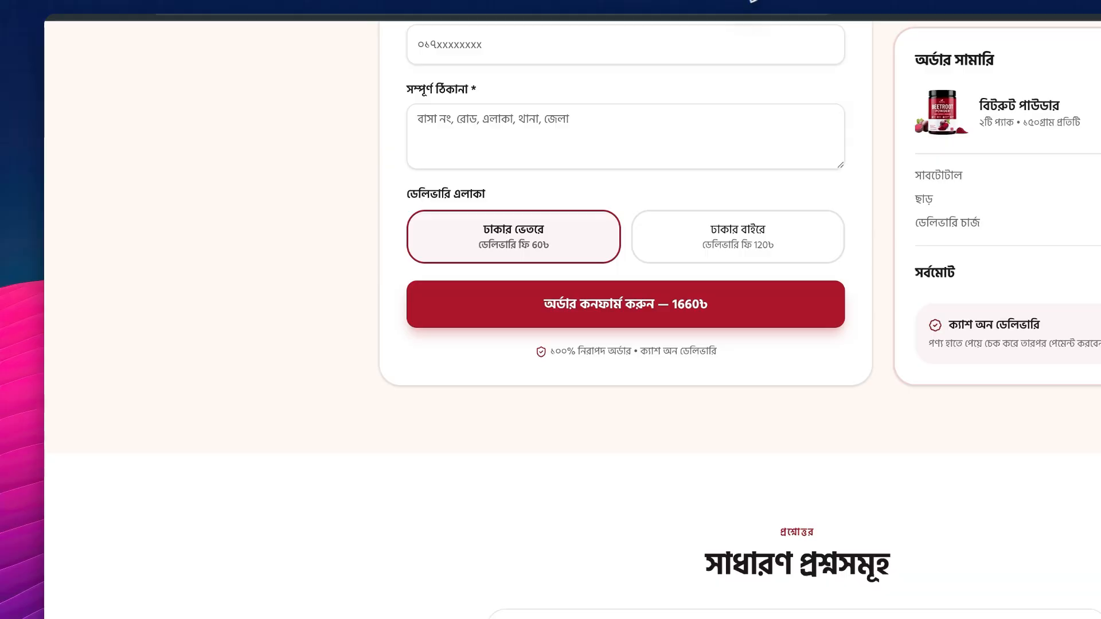
pyautogui.scroll(-10, 707, 319)
pyautogui.scroll(2, 708, 319)
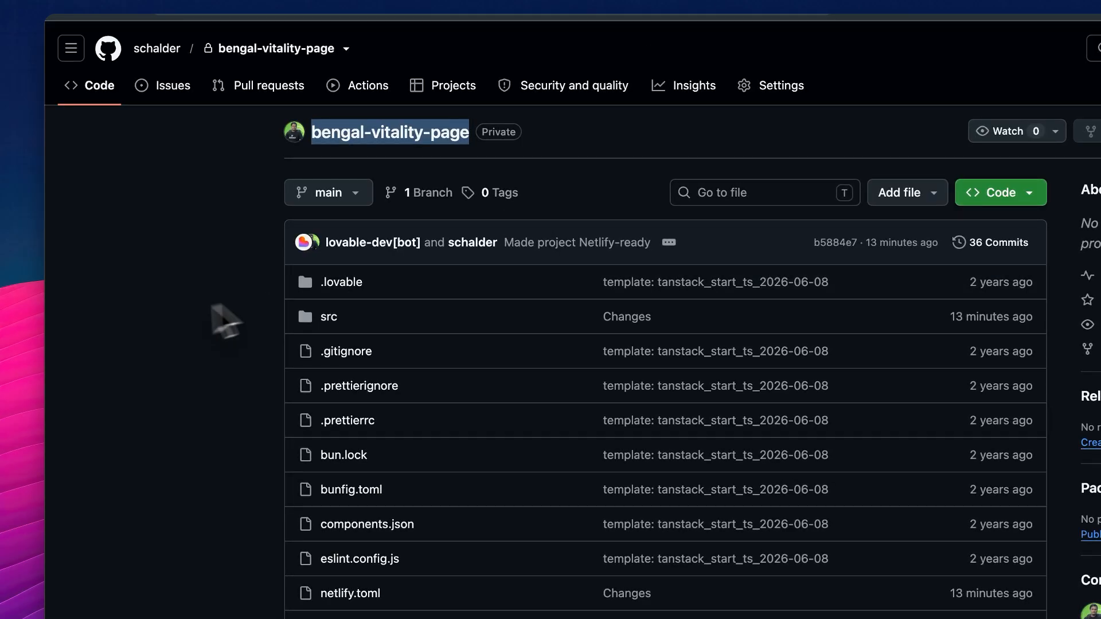
# Look over the bengal-vitality-page repository on GitHub and open the deploys of bitroot-lp-demo in Netlify
pyautogui.click(156, 318)
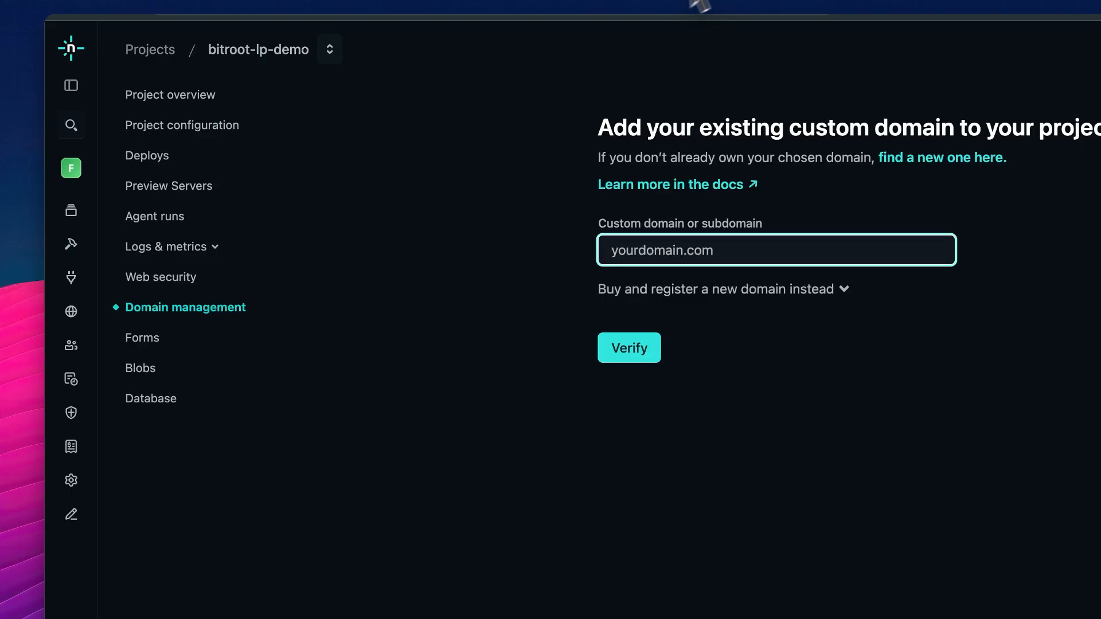
pyautogui.click(380, 143)
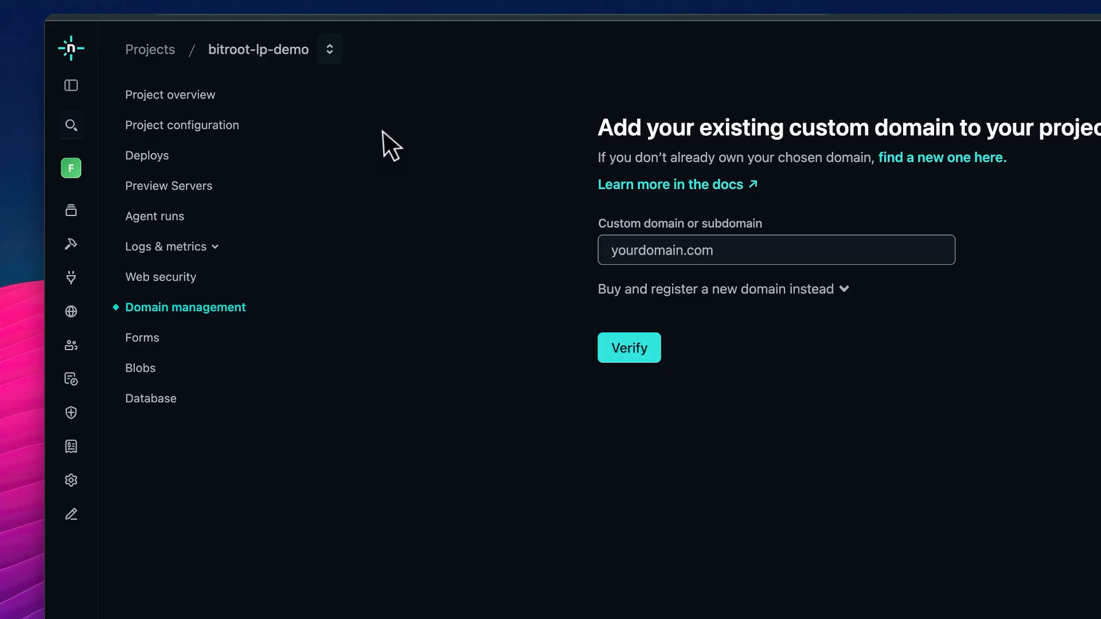
pyautogui.click(172, 161)
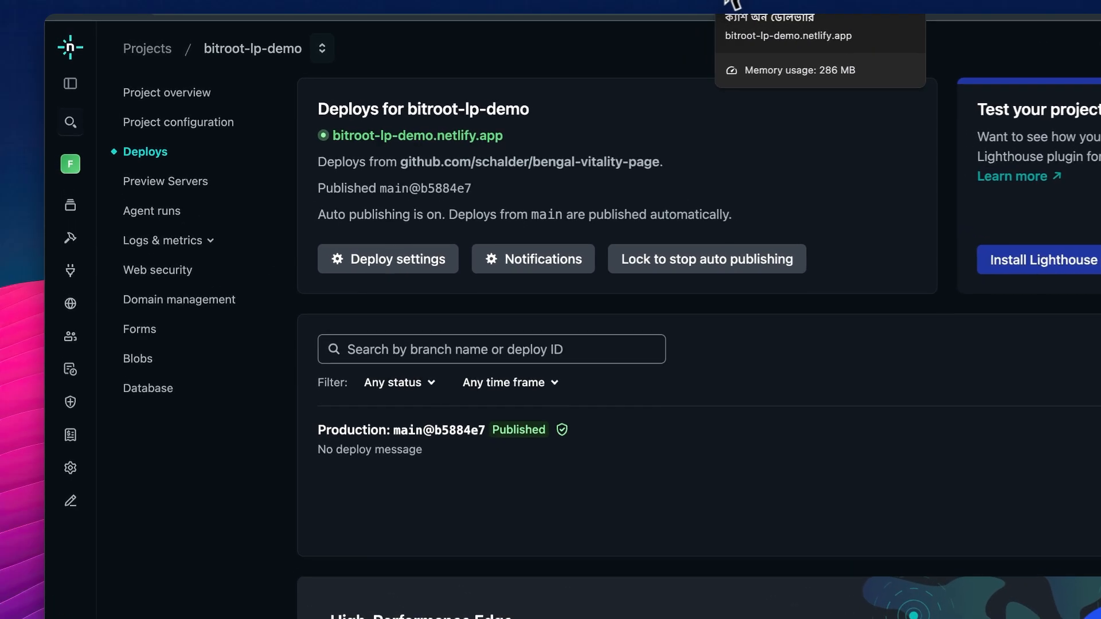
# Switch to the live bitroot-lp-demo.netlify.app page and review its before-and-after comparison and customer reviews
pyautogui.click(730, 7)
pyautogui.scroll(10, 651, 118)
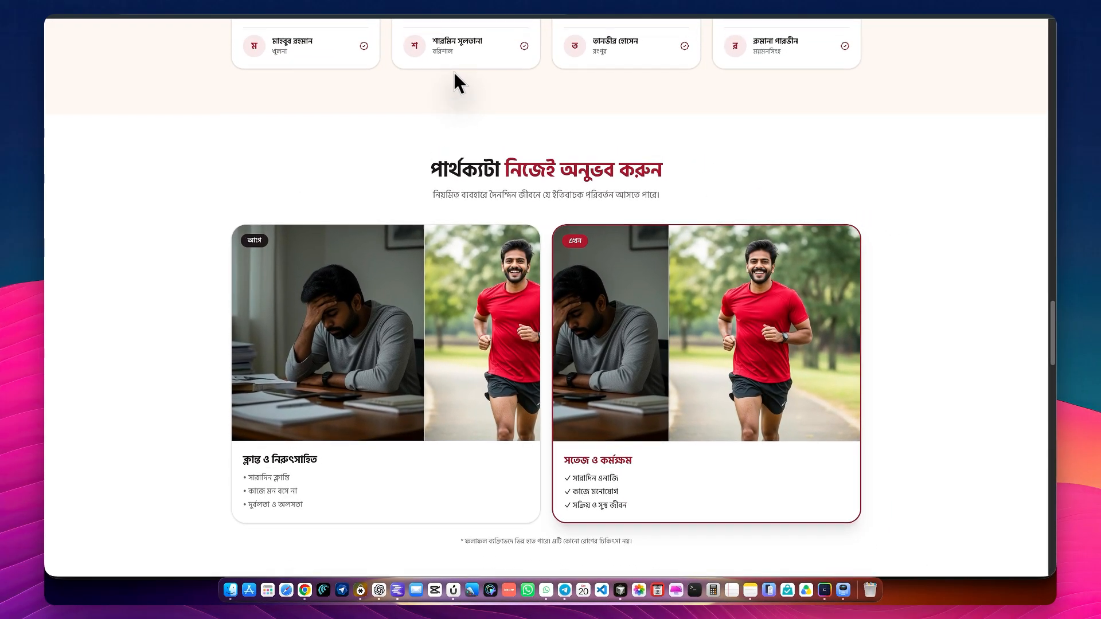
pyautogui.scroll(4, 453, 72)
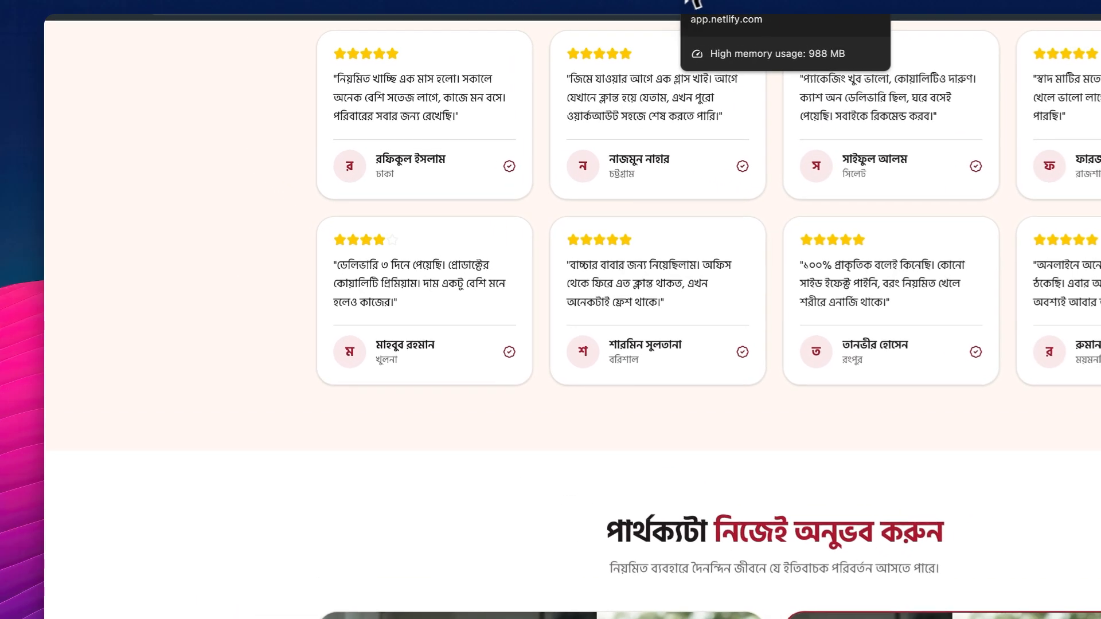
# Revisit the Netlify deploys of bitroot-lp-demo, the bengal-vitality-page GitHub repository and the Lovable project
pyautogui.click(498, 5)
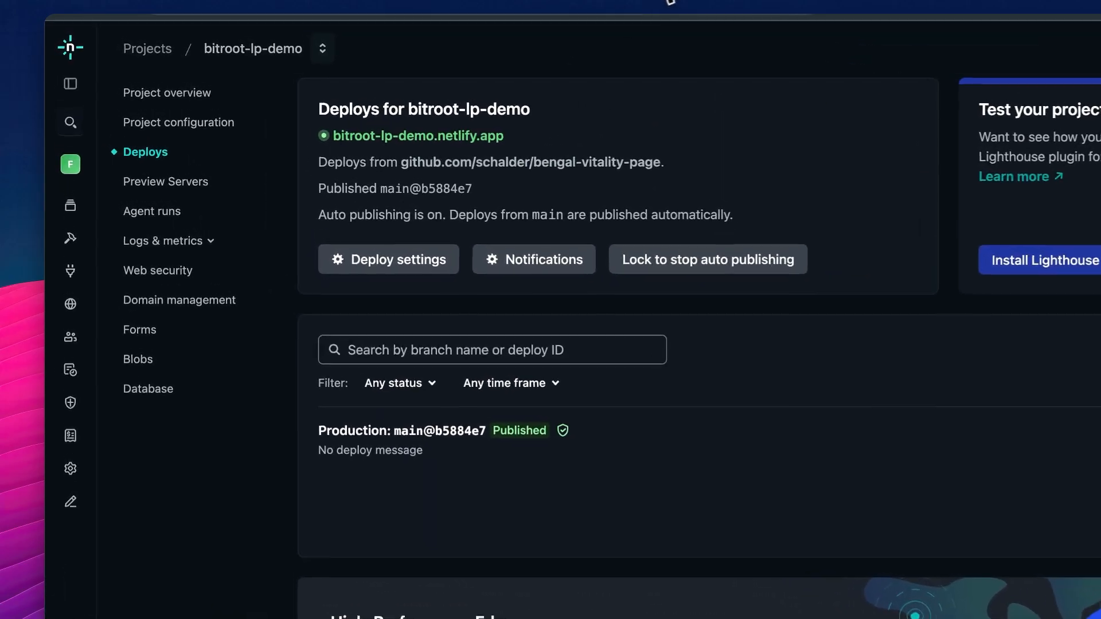
pyautogui.click(688, 3)
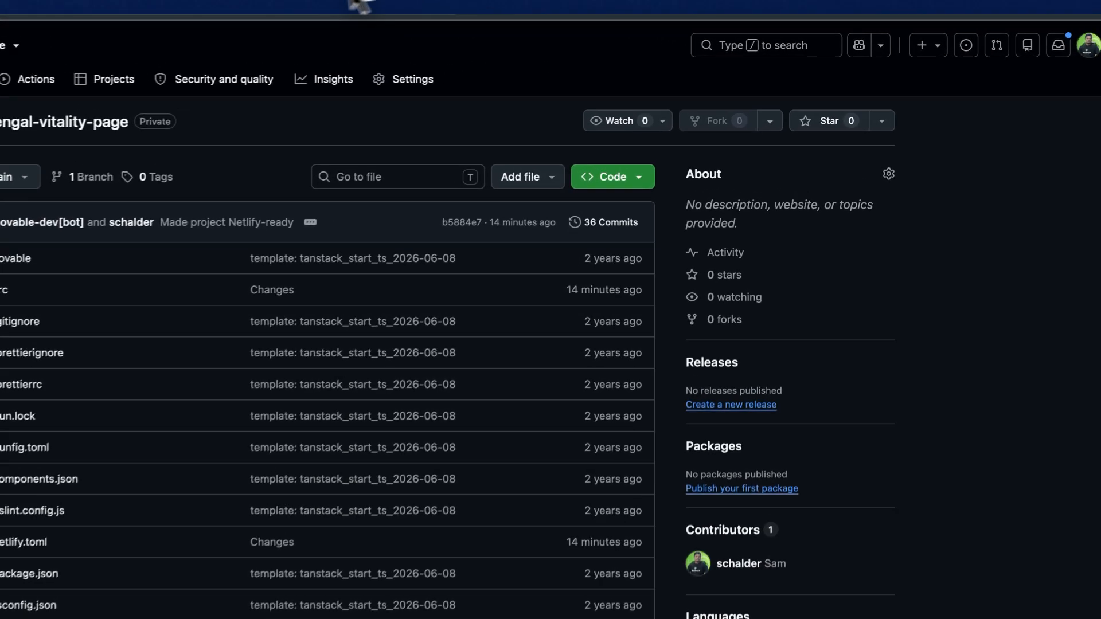
pyautogui.click(268, 2)
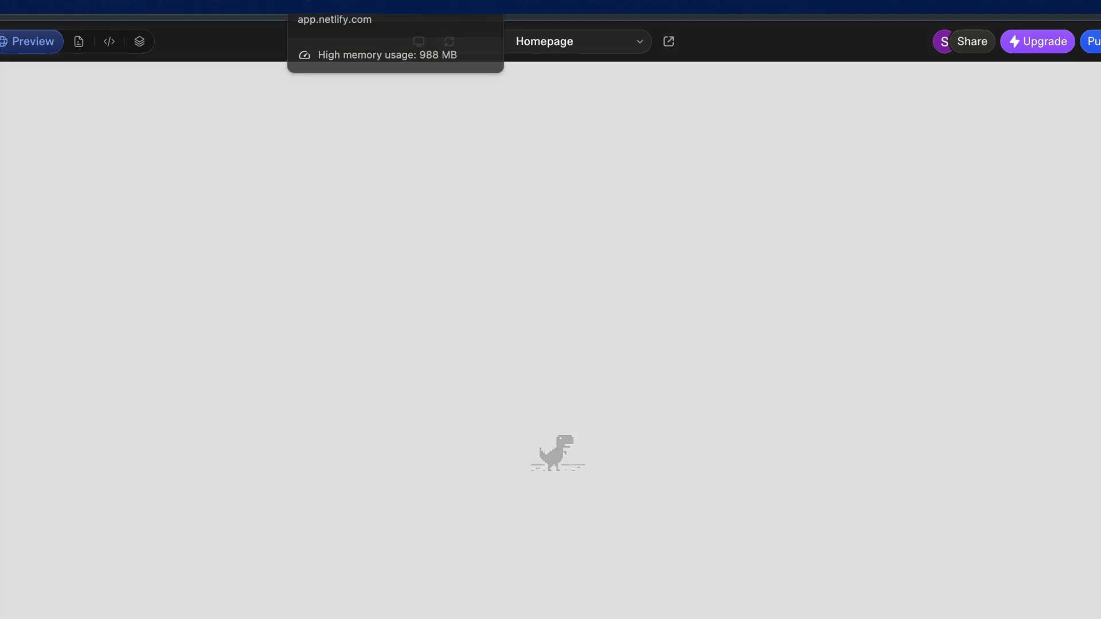
pyautogui.click(280, 1)
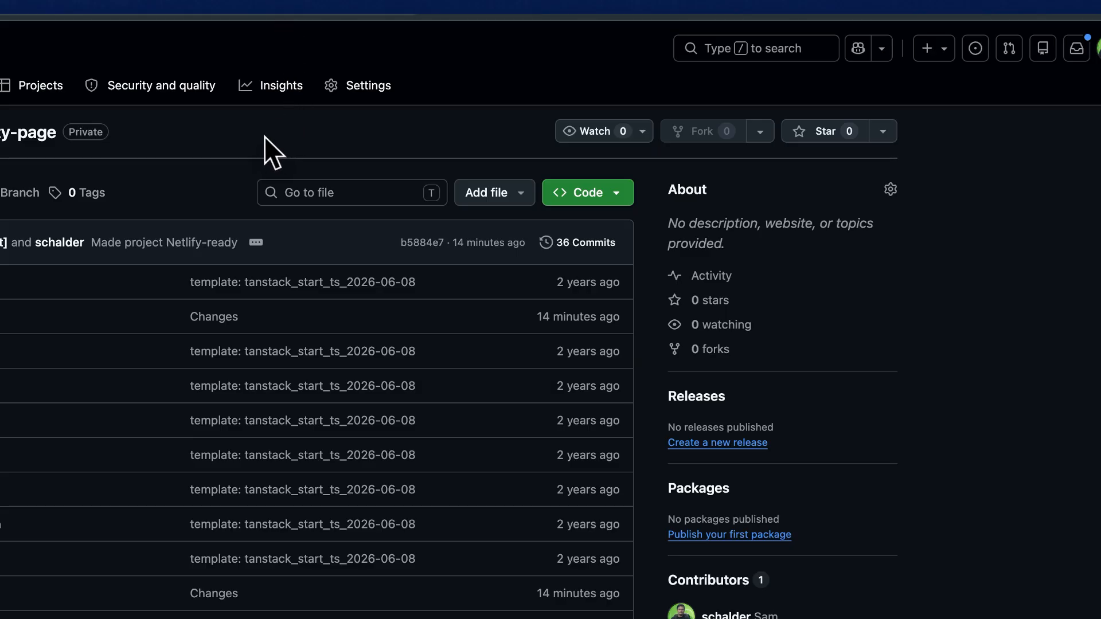